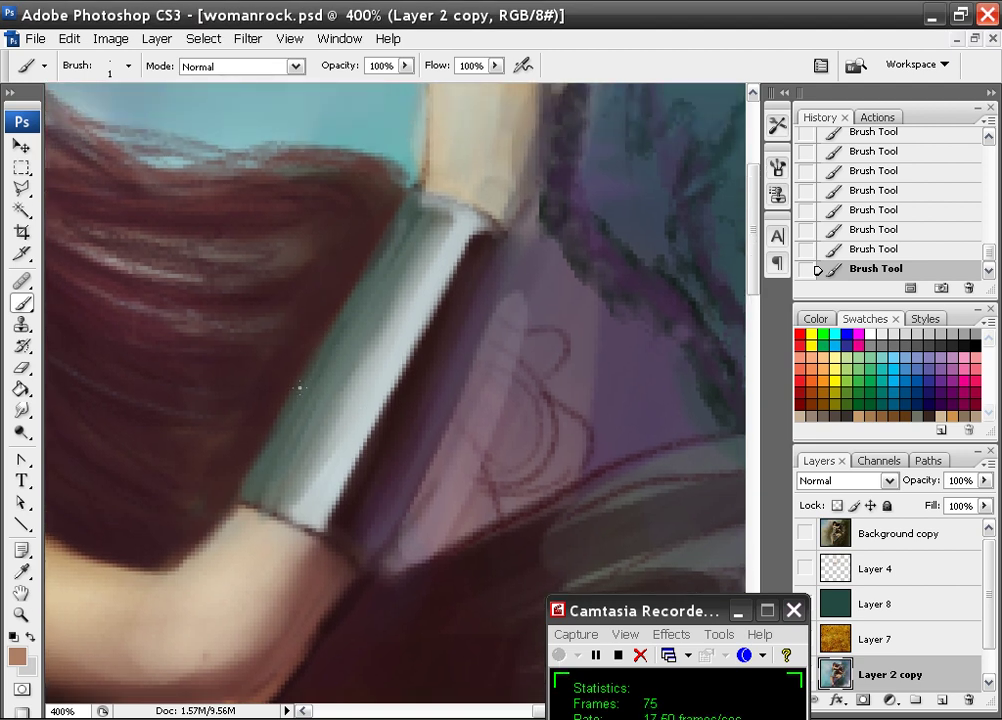
- With a 3 px brush and sampled dark maroon, paint a crisp dark edge between the hair and the metal arm cuff
right_click(333, 338)
left_click(376, 490)
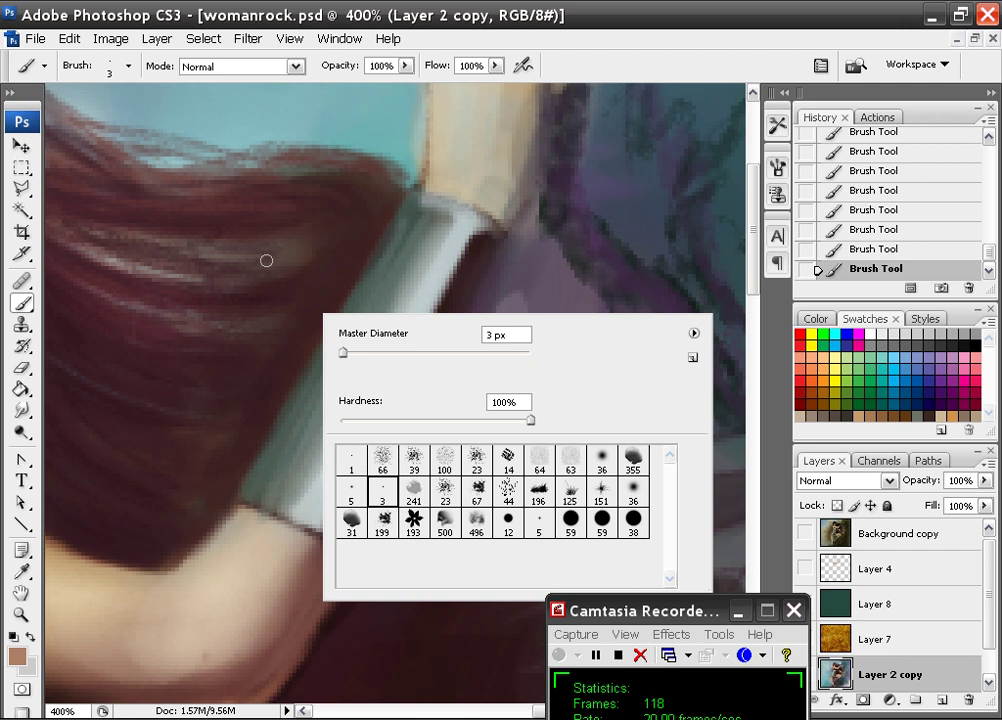
left_click(347, 259, "alt")
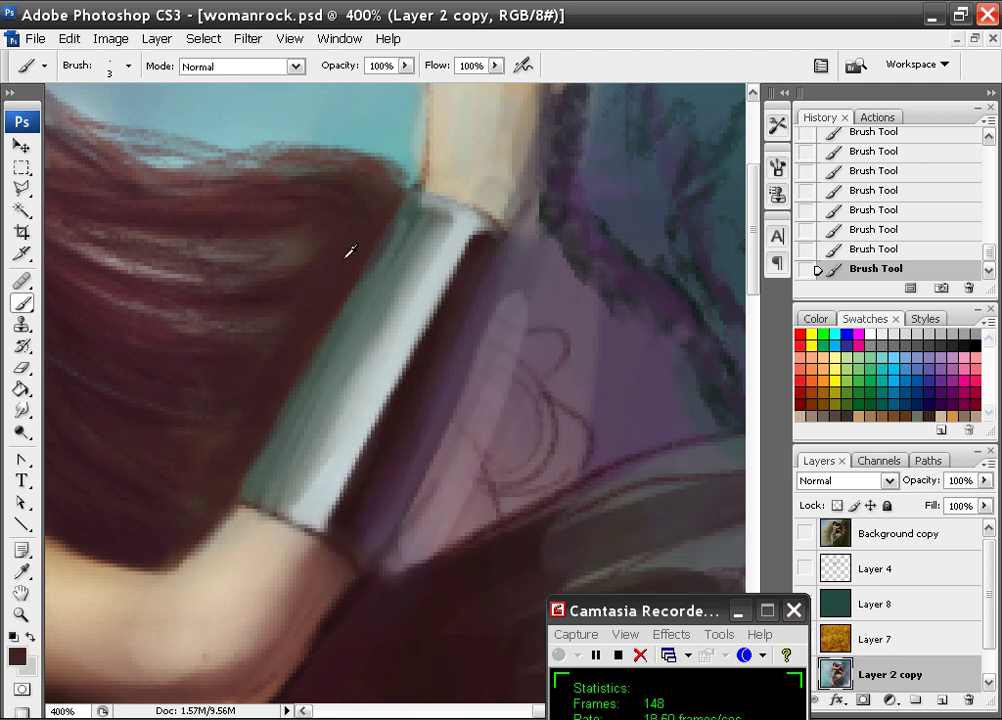
left_click(440, 314, "alt")
left_click_drag(402, 202, 378, 224)
mouse_move(363, 284)
left_mouse_down()
mouse_move(337, 312)
mouse_move(390, 206)
mouse_move(368, 160)
mouse_move(404, 181)
left_mouse_up()
left_click_drag(399, 176, 315, 174)
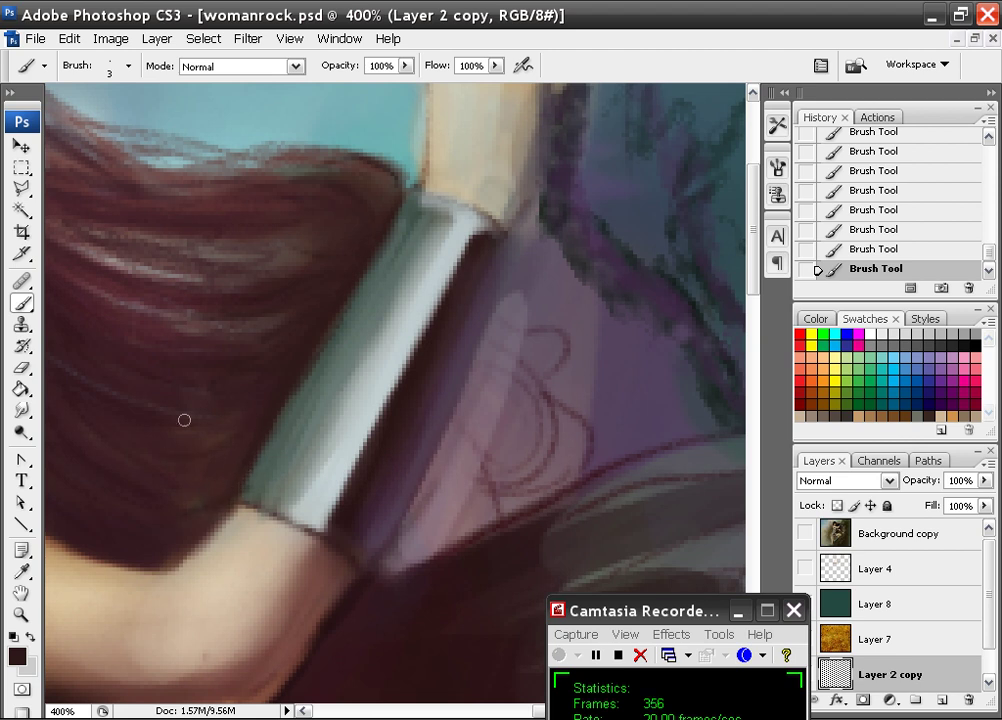
- Paint dark outlines around the elbow, the cuff's lower rim and the long edge of its shadowed side
key("space")
mouse_move(230, 406)
left_mouse_down()
mouse_move(335, 347)
mouse_move(226, 293)
mouse_move(327, 346)
left_mouse_up()
mouse_move(218, 300)
left_mouse_down()
mouse_move(306, 328)
mouse_move(215, 298)
mouse_move(338, 356)
left_mouse_up()
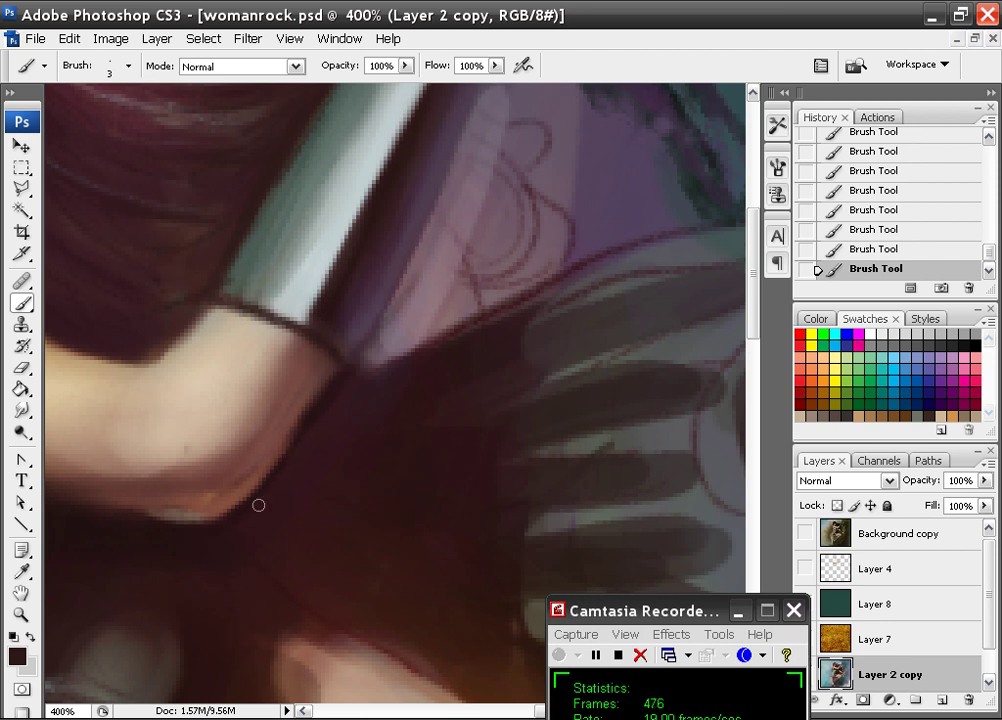
left_click_drag(500, 85, 355, 333)
mouse_move(380, 257)
left_mouse_down()
mouse_move(341, 366)
mouse_move(362, 302)
mouse_move(345, 317)
mouse_move(242, 563)
left_mouse_up()
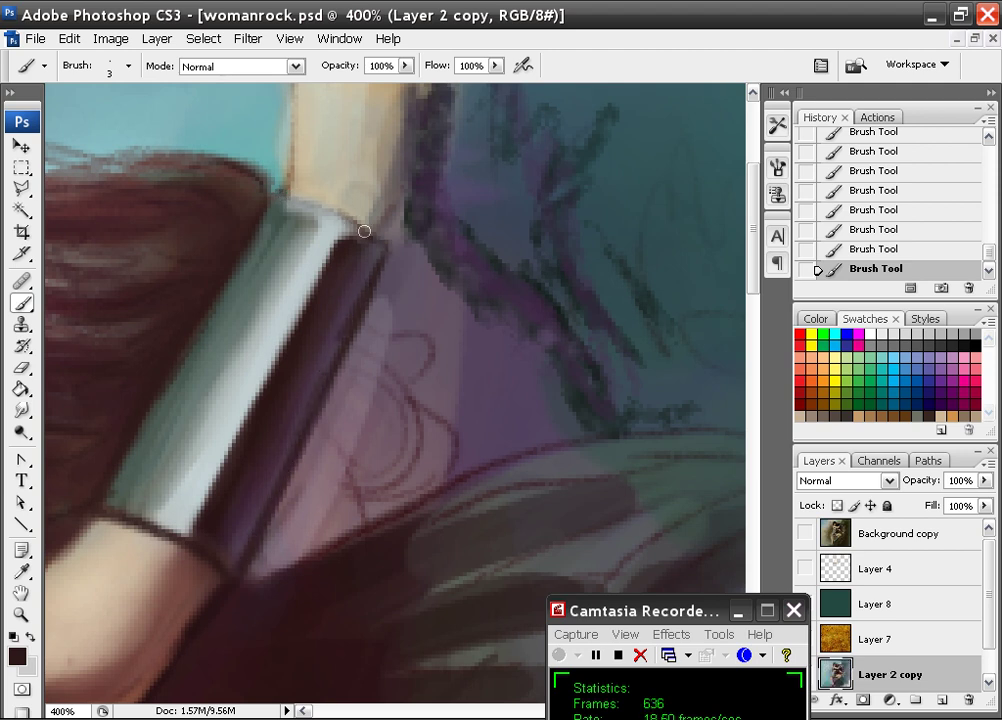
- Sample the cuff's light grey and paint thin highlights along its upper and lower rims
left_click(333, 219, "alt")
left_click_drag(345, 221, 280, 199)
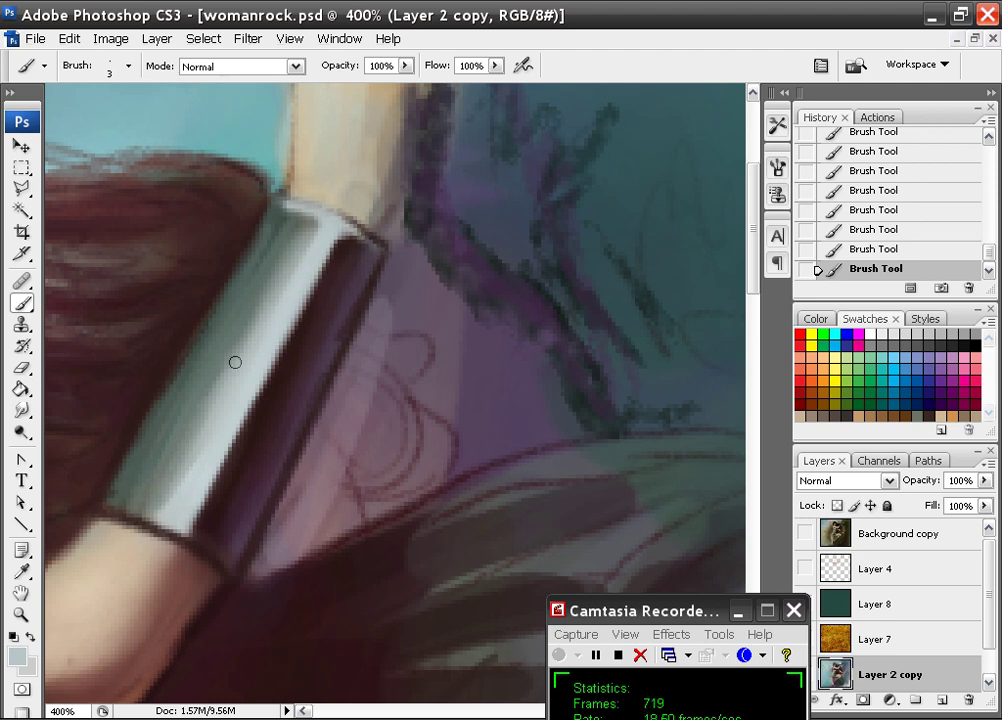
left_click_drag(114, 510, 225, 565)
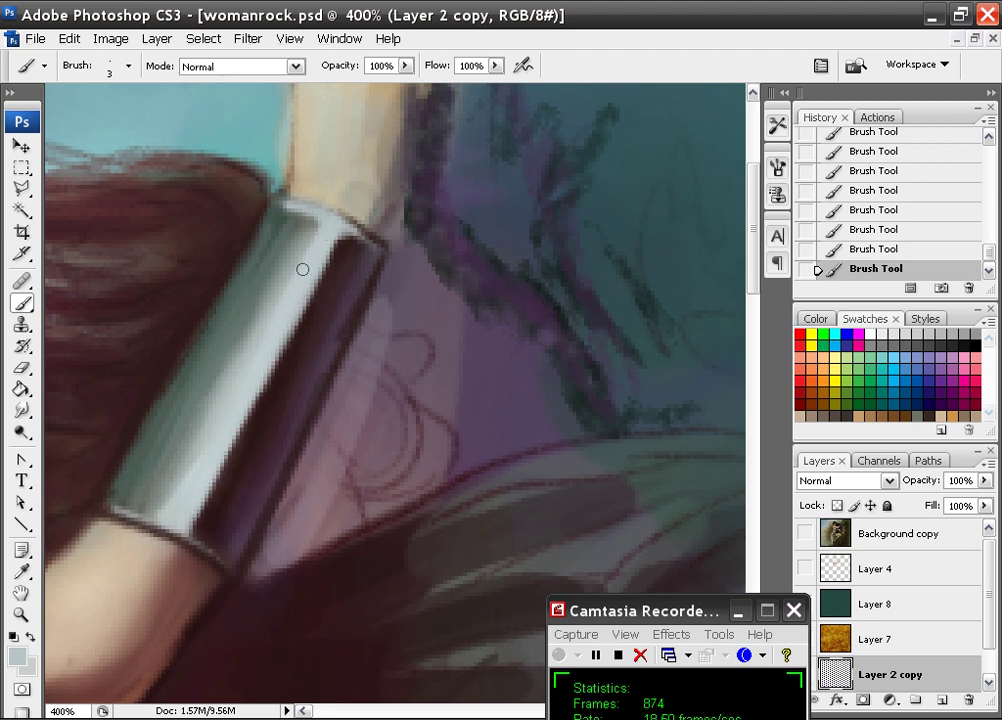
- Paint a lengthwise groove on the cuff's green-grey side using sampled light grey and dark maroon strokes
left_click(336, 274, "alt")
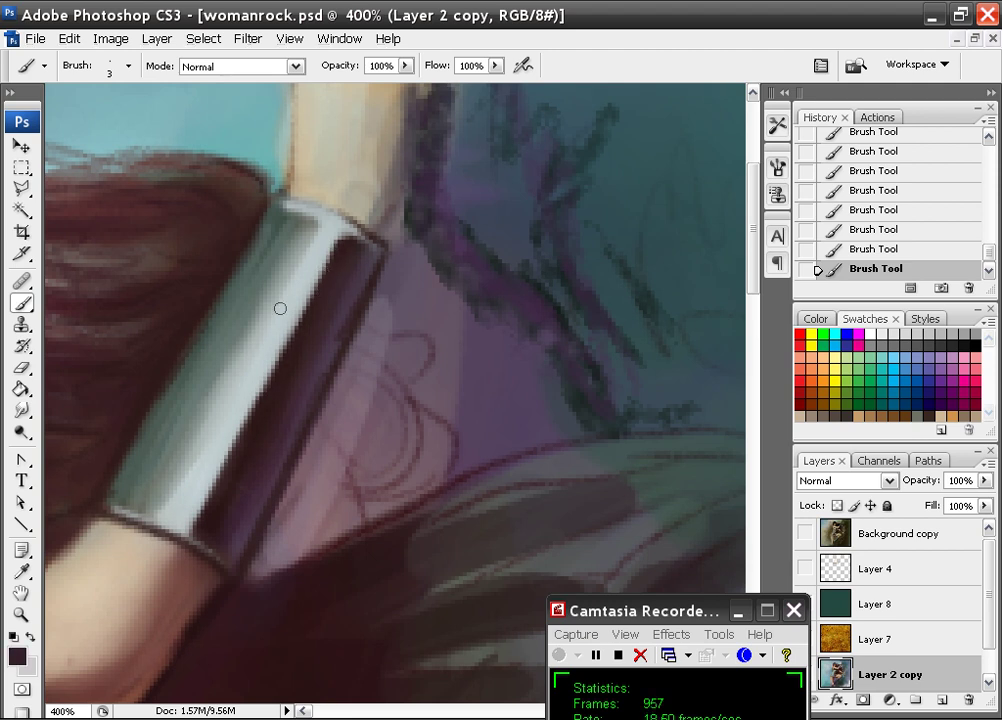
left_click(284, 215, "alt")
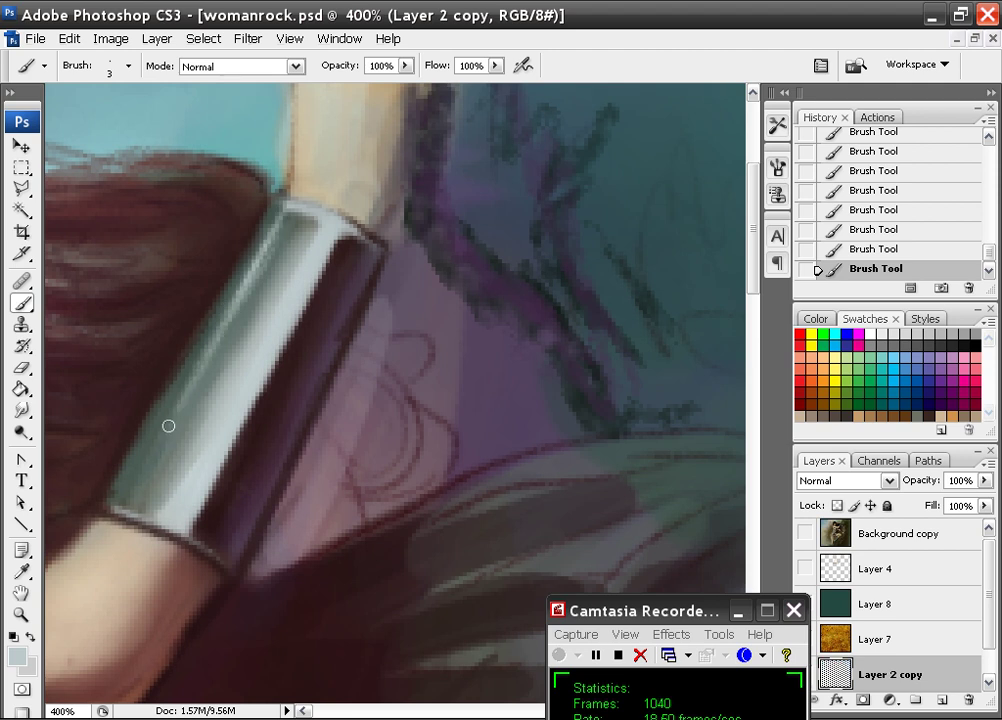
left_click(355, 306, "alt")
left_click_drag(281, 225, 195, 386)
left_click_drag(135, 515, 212, 322)
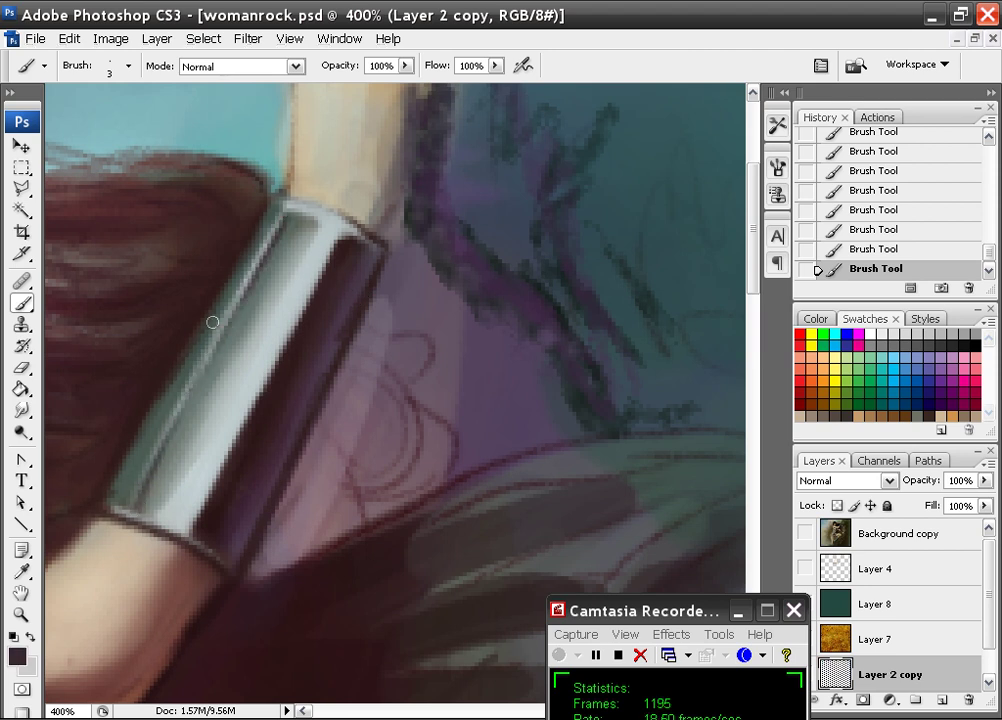
- Sample the background's dusty pink and paint reflected light along the cuff's shadowed side
key("space")
left_click_drag(329, 318, 405, 210)
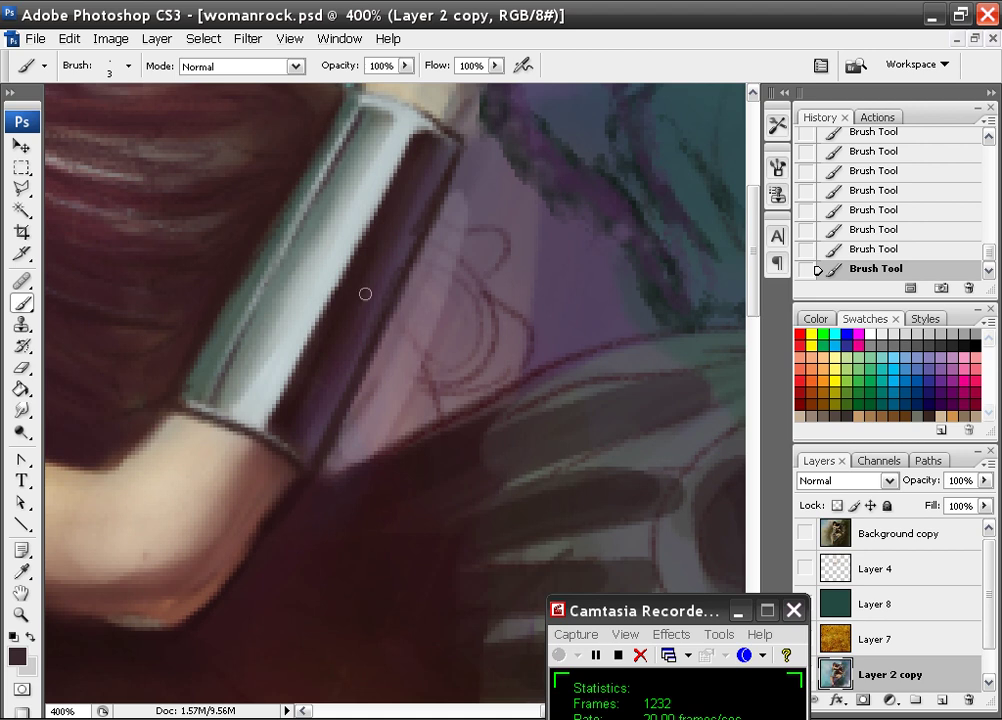
left_click(485, 299, "alt")
mouse_move(428, 236)
left_mouse_down()
mouse_move(454, 154)
mouse_move(371, 325)
mouse_move(367, 360)
left_mouse_up()
mouse_move(313, 445)
left_mouse_down()
mouse_move(431, 180)
mouse_move(308, 434)
mouse_move(461, 143)
mouse_move(375, 273)
mouse_move(313, 412)
mouse_move(427, 189)
mouse_move(337, 349)
mouse_move(449, 136)
left_mouse_up()
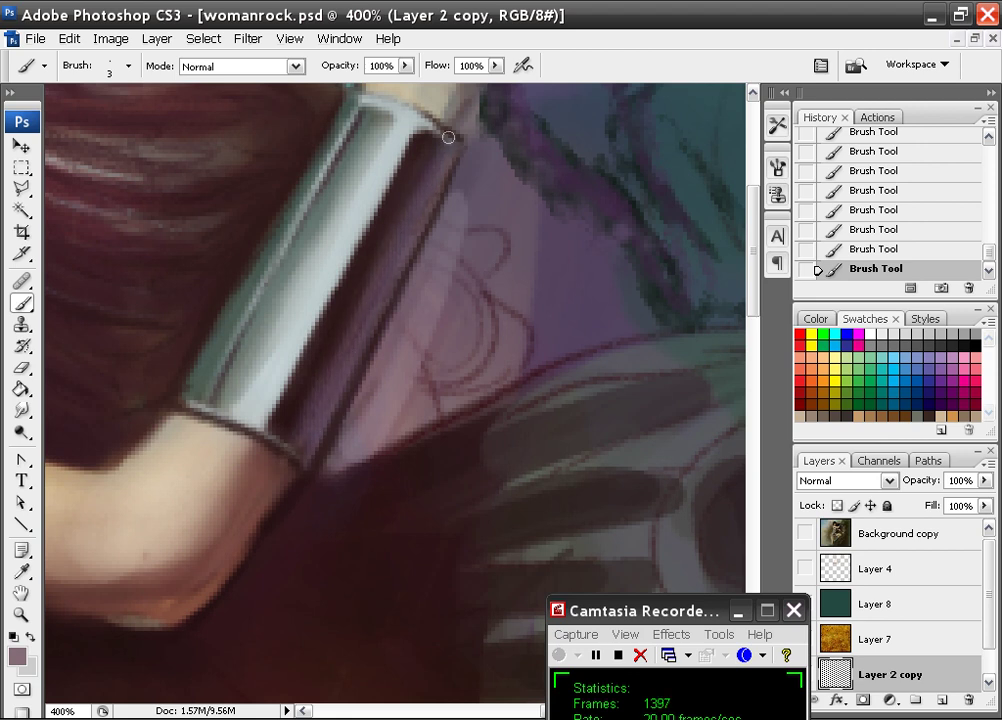
- Outline and shade the underside of the hand and wrist above the cuff with sampled dark purple and grey tones
key("space")
left_click_drag(457, 211, 329, 378)
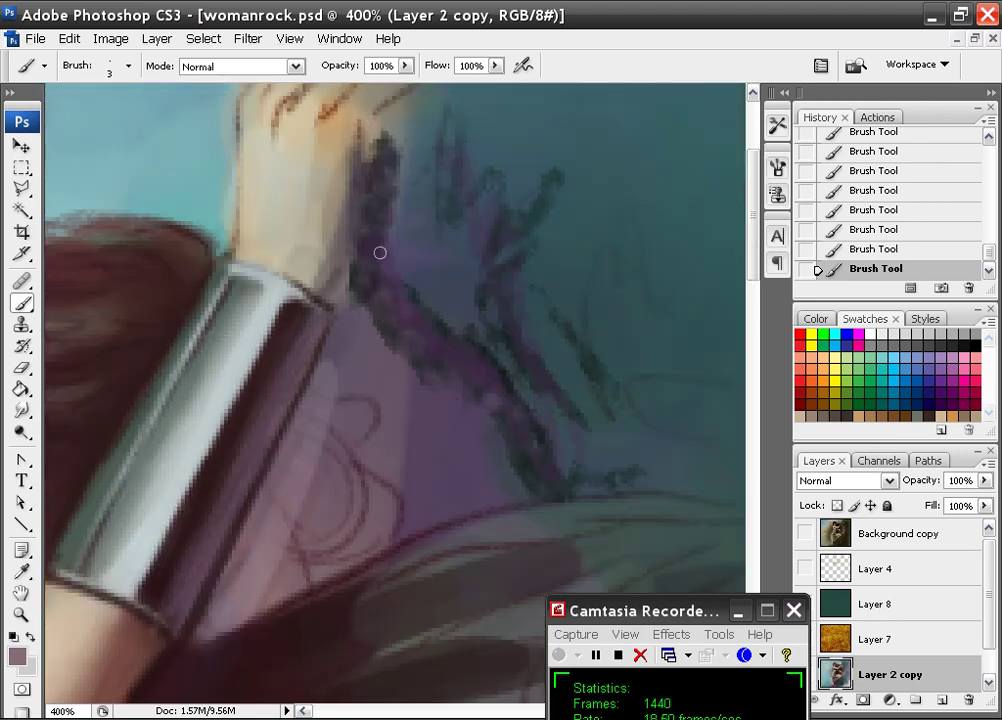
left_click_drag(380, 253, 371, 329)
left_click(388, 365, "alt")
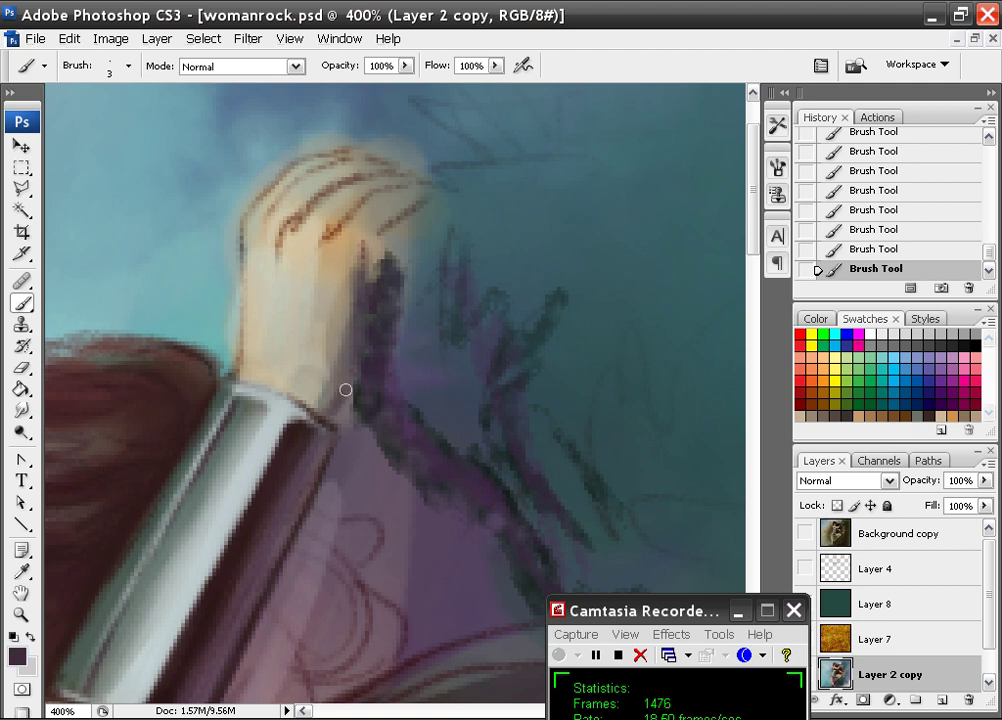
mouse_move(362, 252)
left_mouse_down()
mouse_move(388, 216)
mouse_move(454, 183)
left_mouse_up()
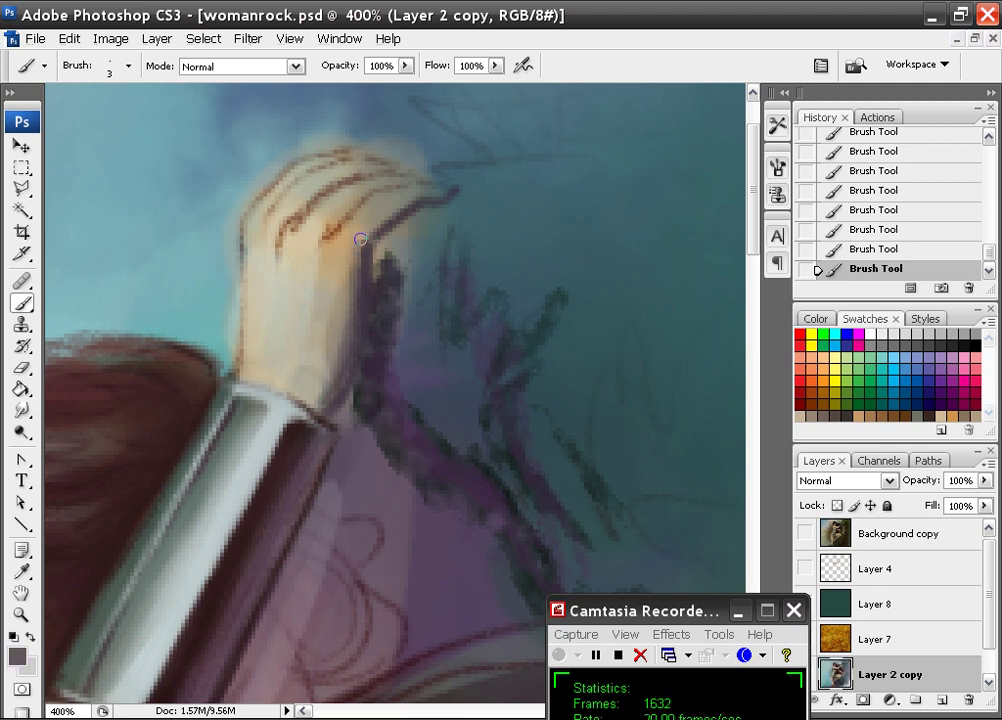
mouse_move(341, 329)
left_mouse_down()
mouse_move(340, 371)
mouse_move(317, 391)
left_mouse_up()
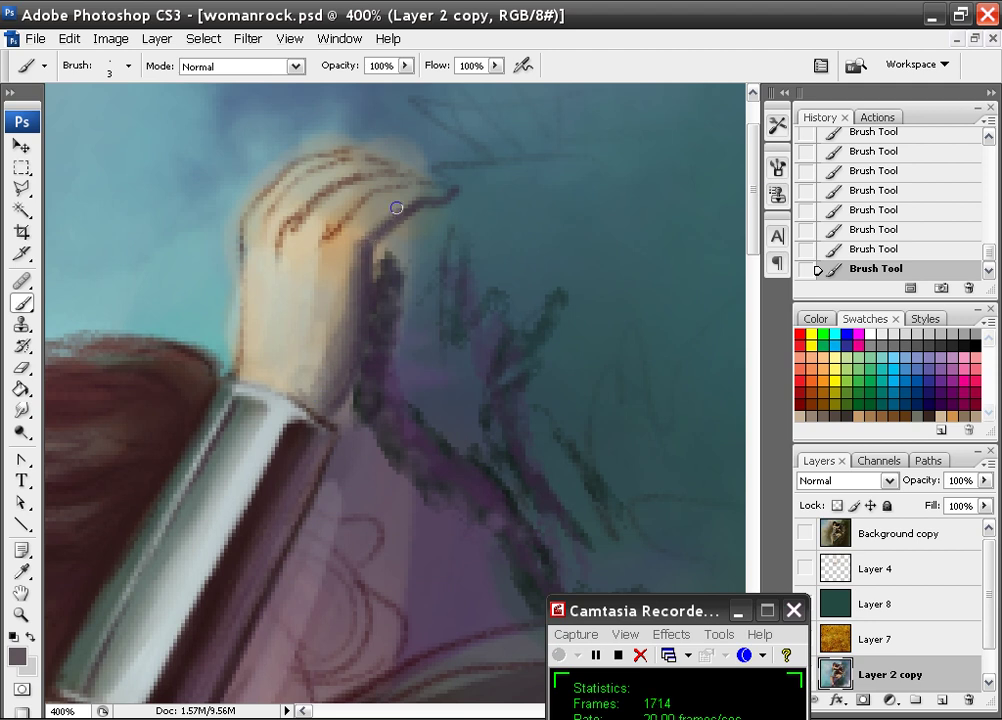
left_click(433, 224, "alt")
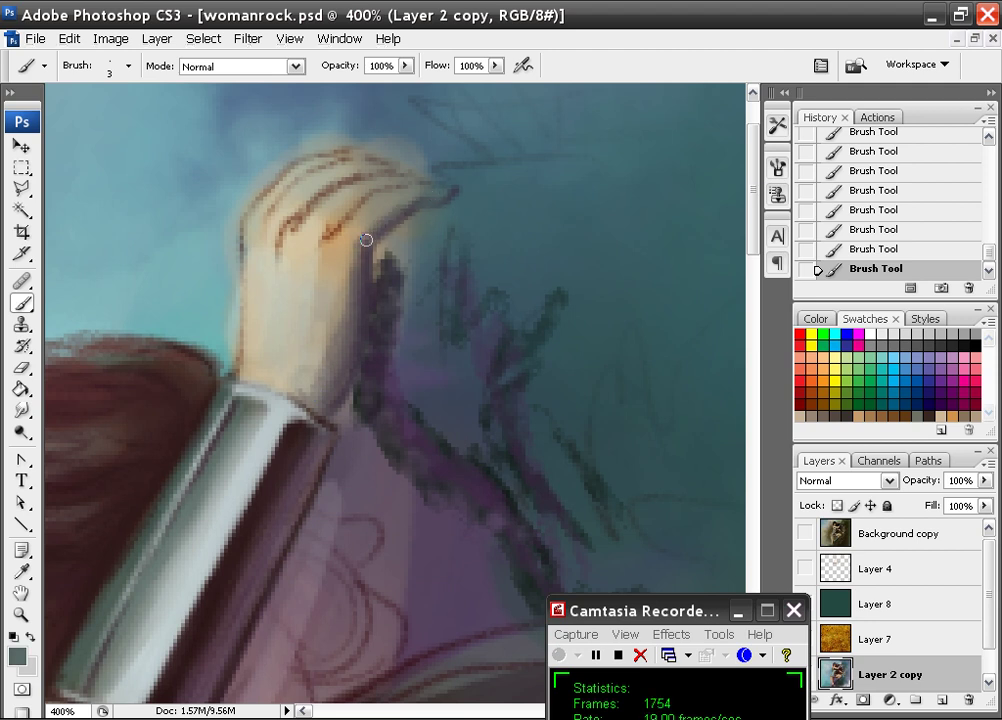
- Soften the brown sketch lines on the knuckles, back of the hand and wrist edge with sampled skin tones
left_click(333, 241, "alt")
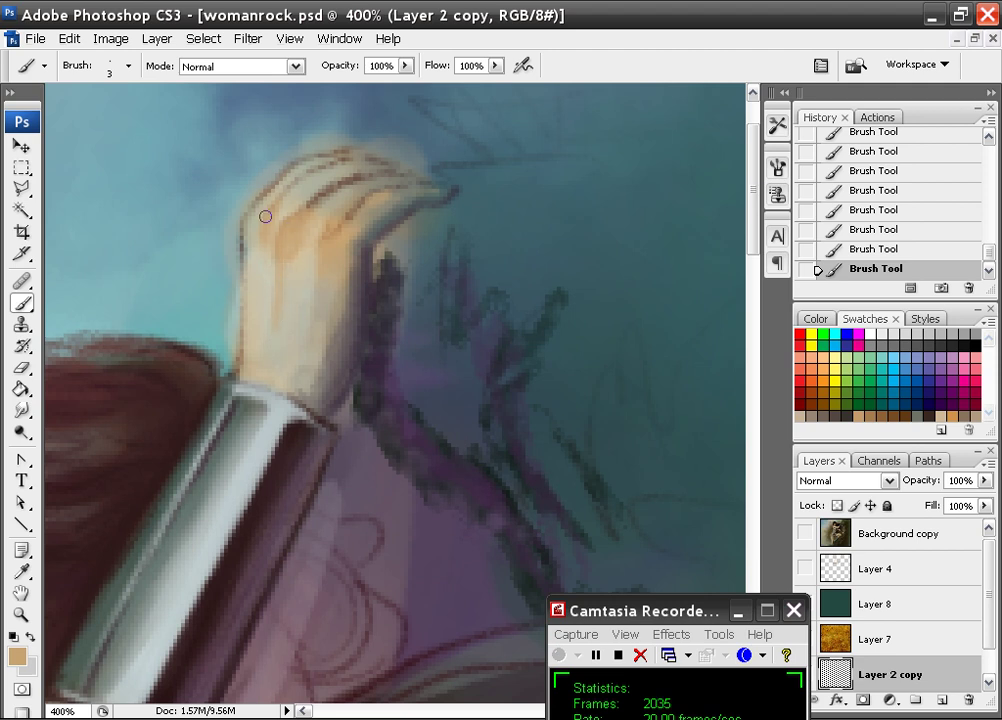
left_click(270, 237, "alt")
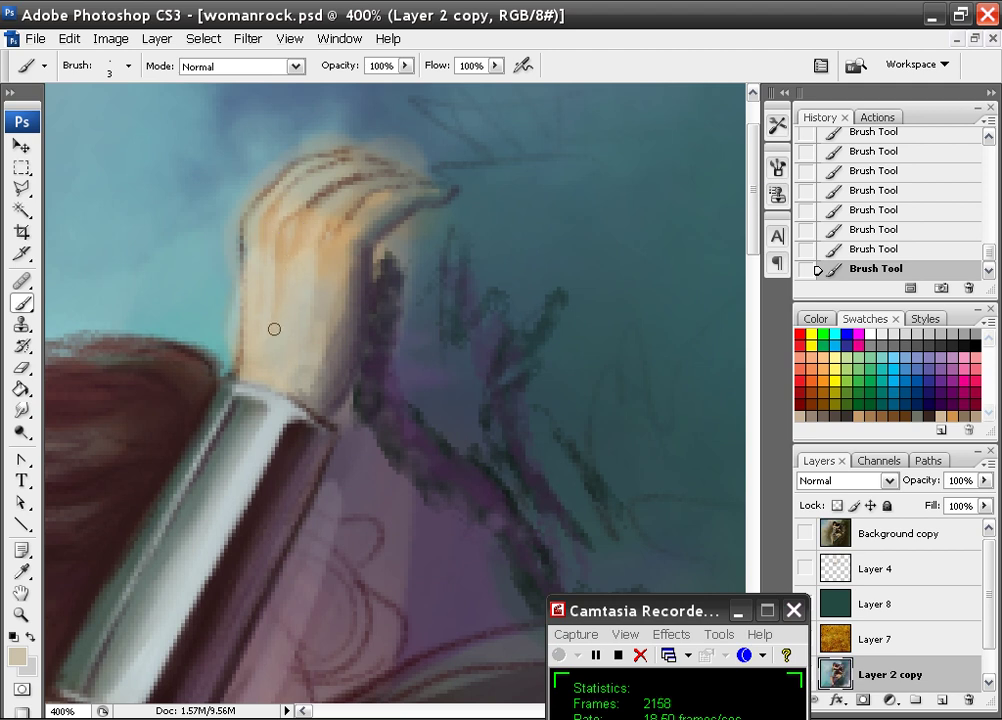
left_click(318, 331, "alt")
left_click(251, 368, "alt")
mouse_move(239, 359)
left_mouse_down()
mouse_move(240, 219)
mouse_move(240, 251)
left_mouse_up()
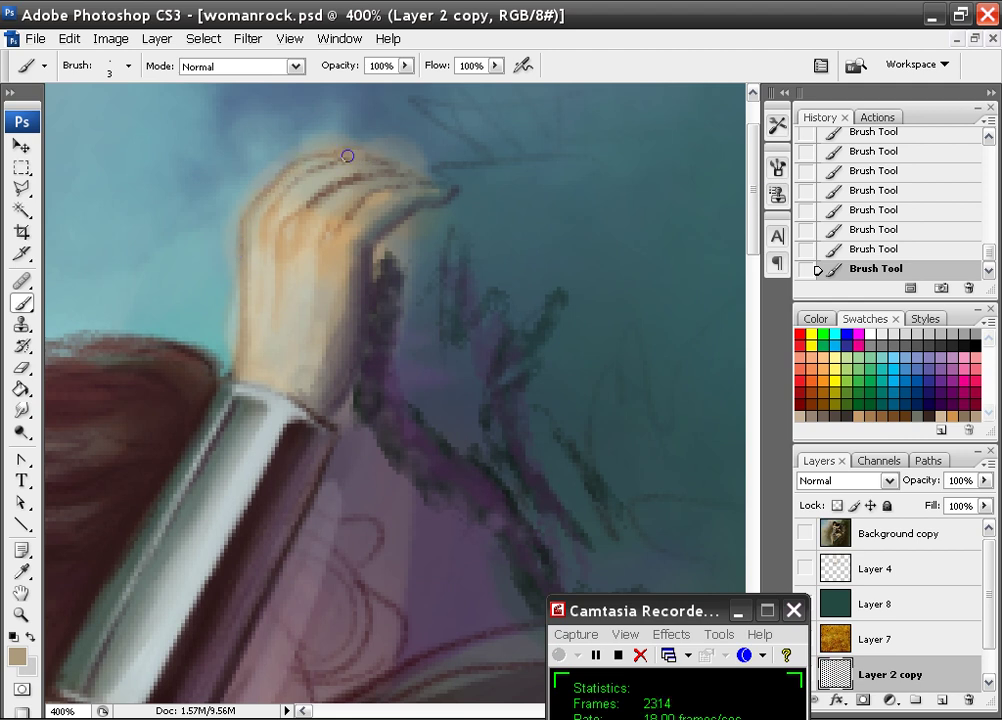
- Paint tan skin tones over the fingers to cover the sketch lines and extend the lowest finger to its tip
key("ctrl+plus")
key("ctrl+plus")
left_click_drag(318, 152, 371, 461)
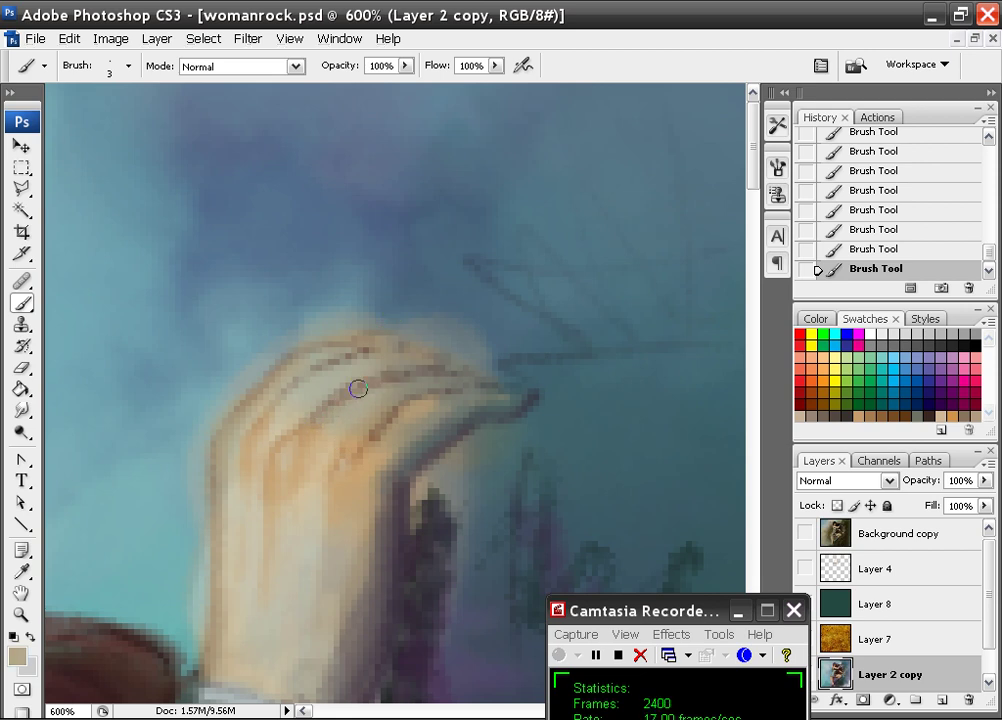
mouse_move(358, 389)
left_mouse_down()
mouse_move(387, 378)
mouse_move(391, 426)
mouse_move(409, 402)
mouse_move(391, 413)
mouse_move(416, 403)
mouse_move(423, 422)
mouse_move(397, 443)
mouse_move(510, 396)
left_mouse_up()
left_click(436, 388, "alt")
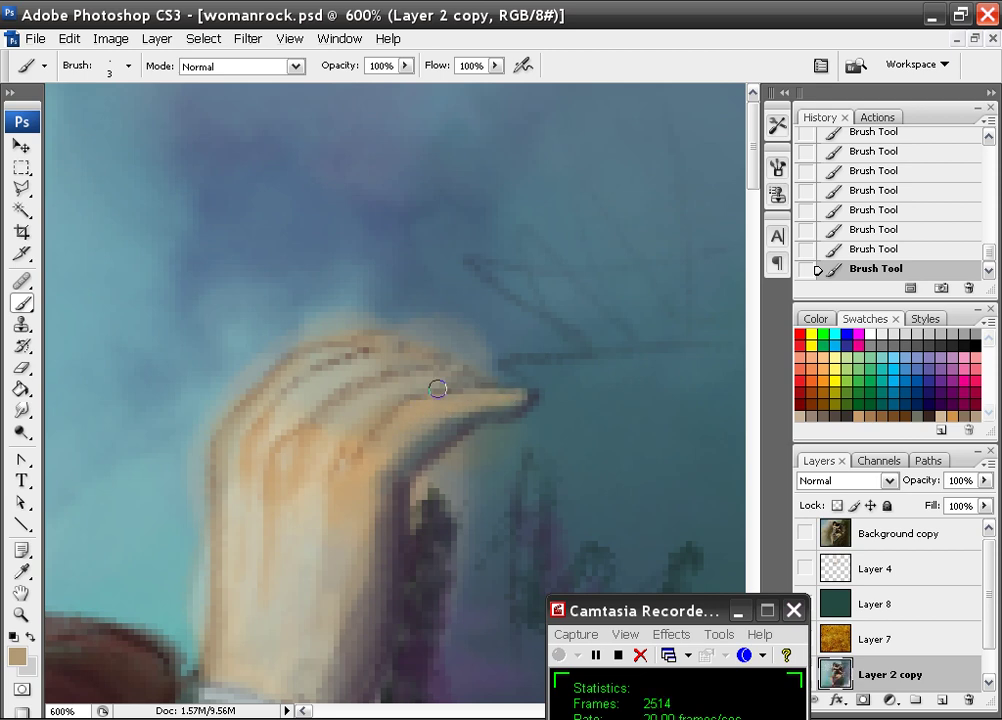
mouse_move(371, 385)
left_mouse_down()
mouse_move(371, 379)
mouse_move(396, 377)
mouse_move(341, 354)
mouse_move(365, 352)
mouse_move(324, 365)
mouse_move(353, 356)
mouse_move(450, 377)
mouse_move(466, 368)
mouse_move(409, 358)
mouse_move(357, 365)
mouse_move(398, 365)
left_mouse_up()
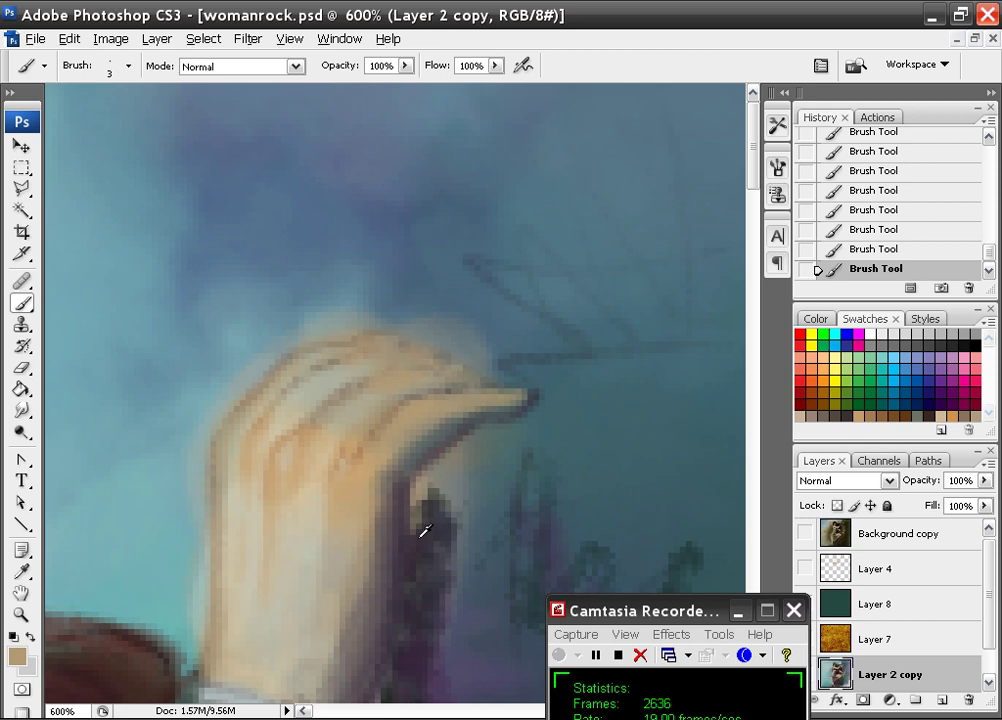
left_click(410, 505, "alt")
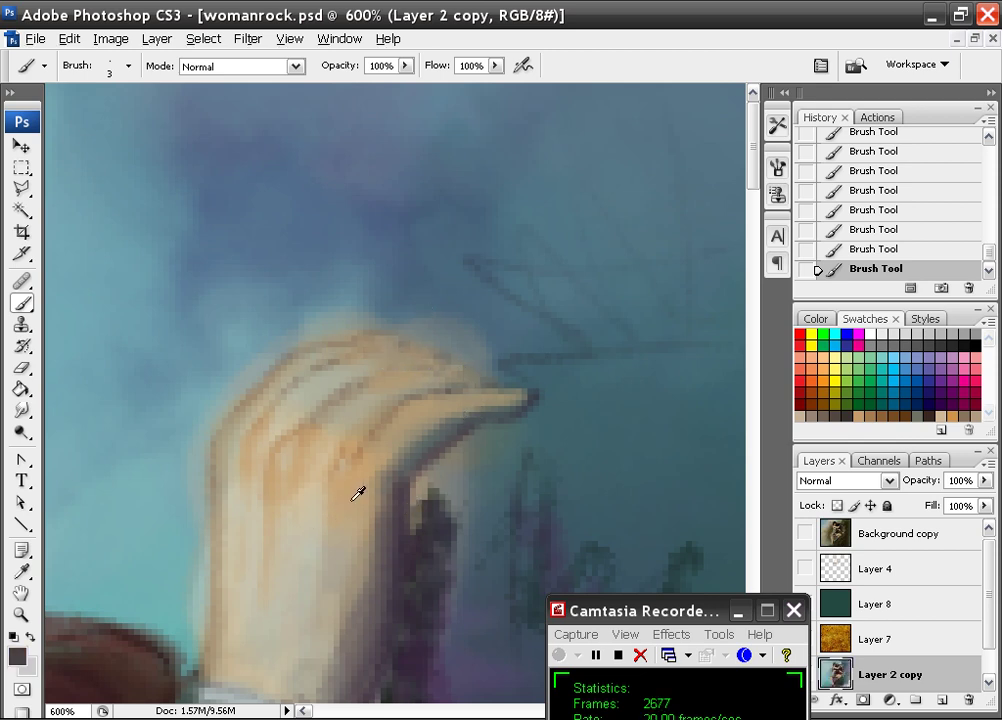
left_click(311, 501, "alt")
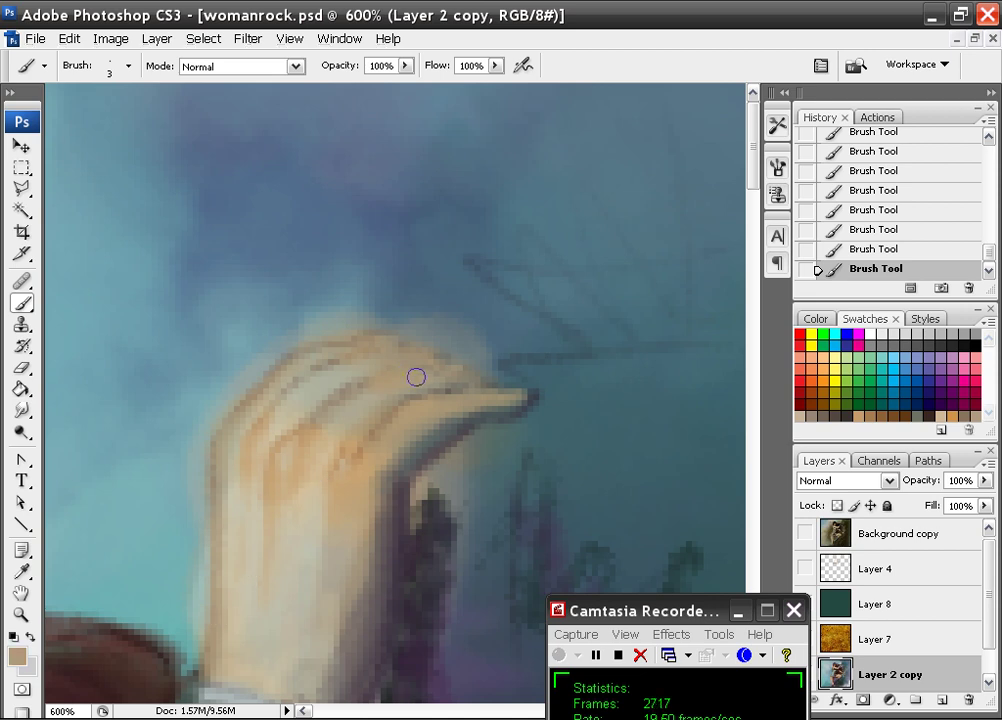
- Switch to the 1 px brush and paint fine light highlights along the fingers and knuckles
right_click(350, 338)
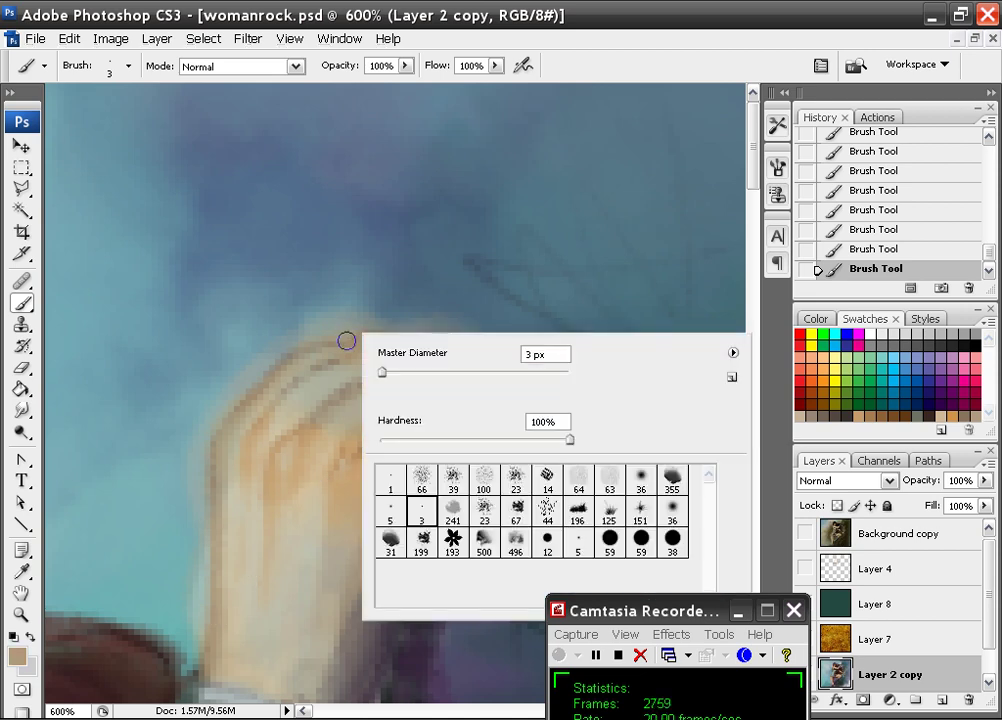
left_click(391, 476)
key("Return")
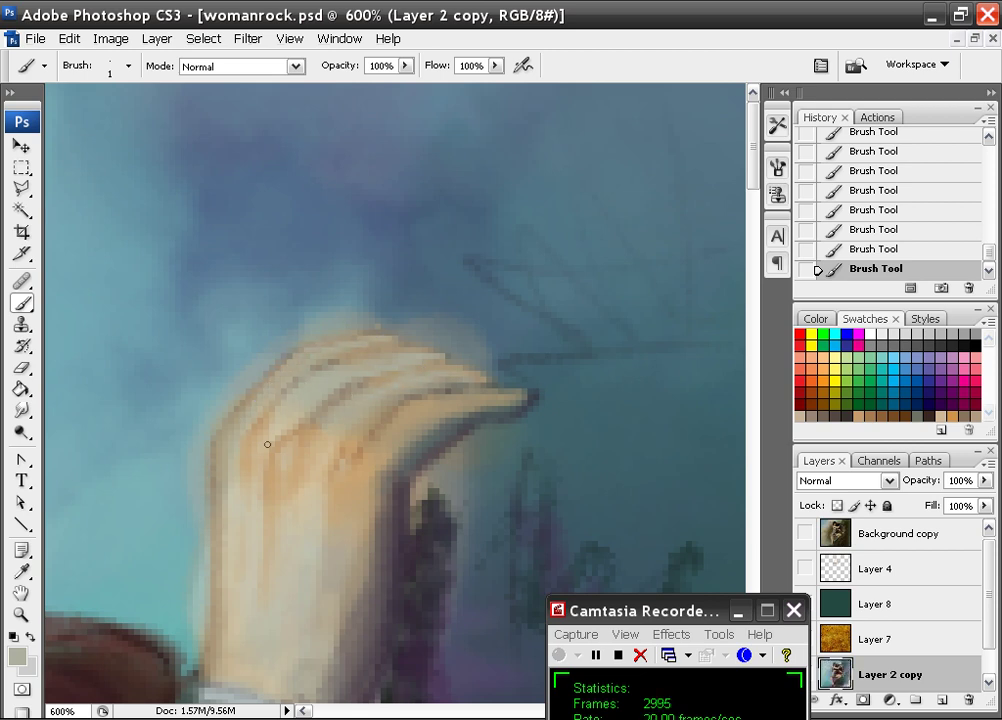
left_click(254, 536, "alt")
left_click_drag(265, 451, 251, 467)
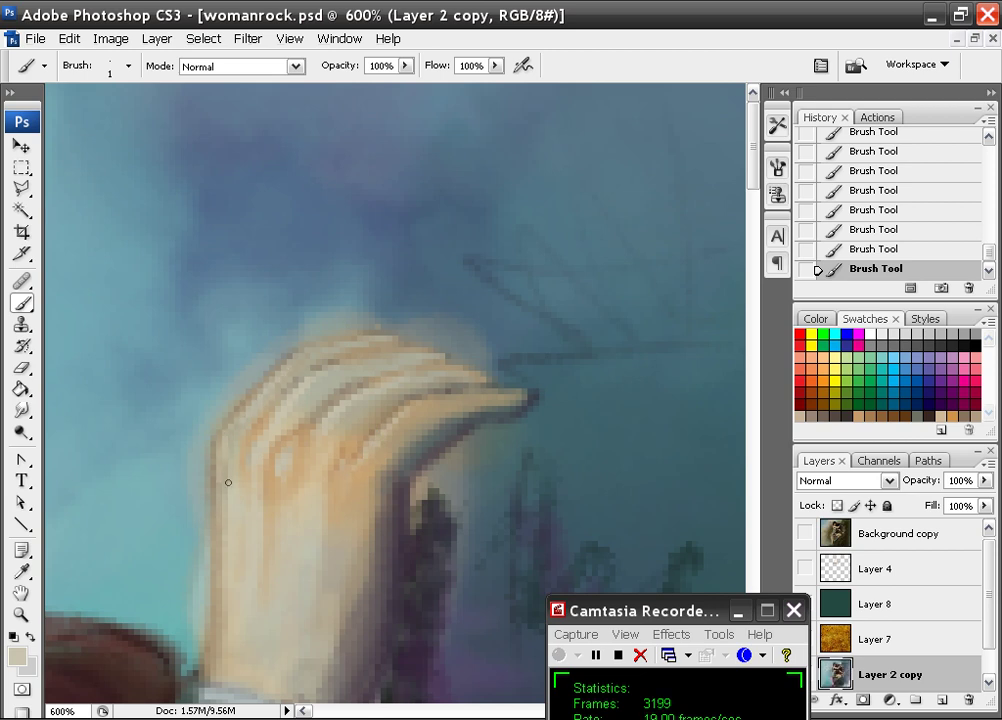
- Paint fine tendon lines down the back of the hand with sampled orange-tan and pale skin tones
left_click(294, 476, "alt")
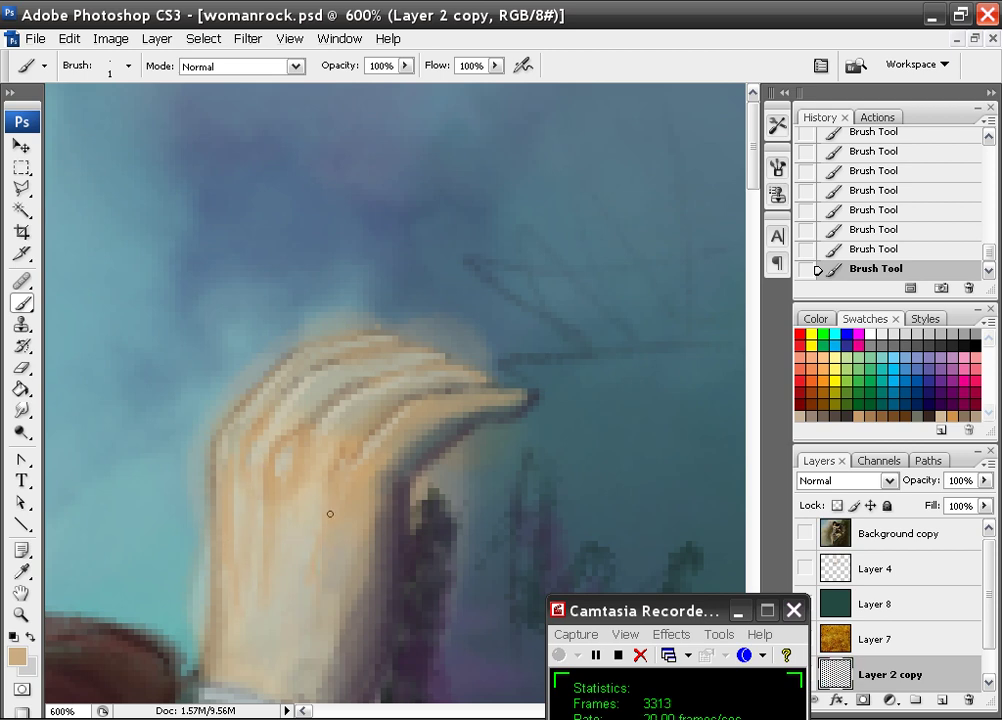
left_click(260, 449, "alt")
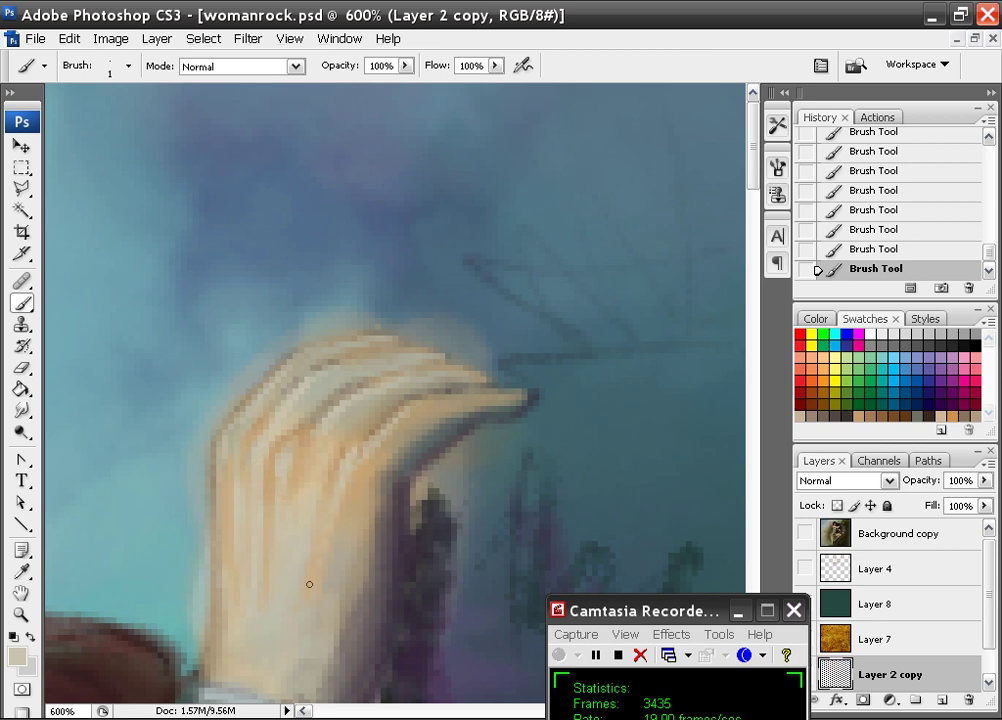
scroll(300, 470, "down", 3)
left_click(319, 504, "alt")
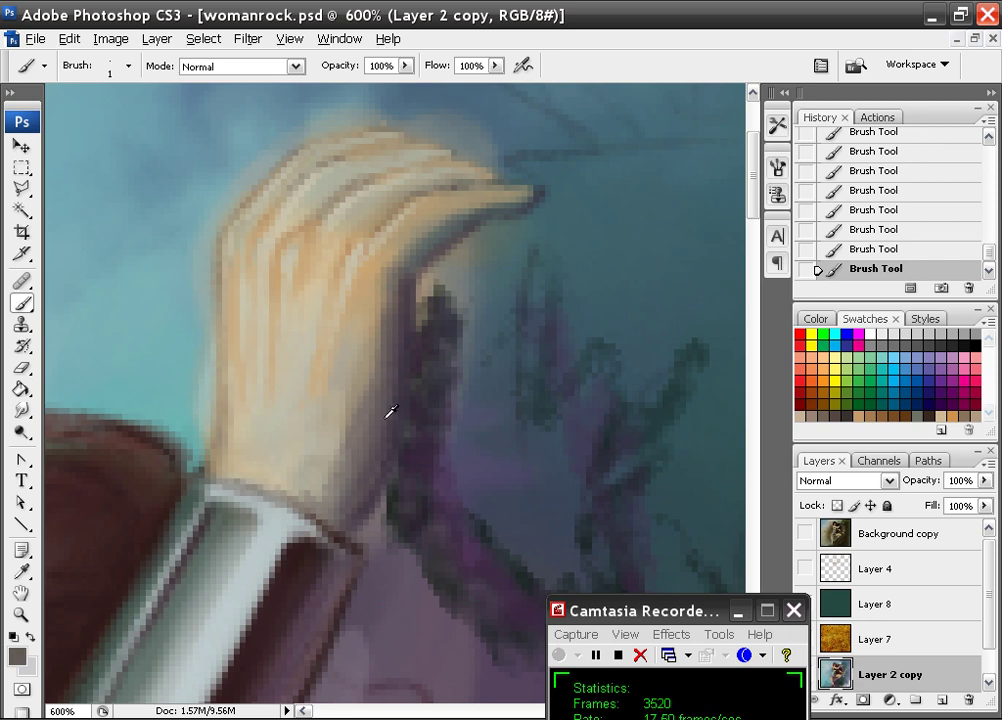
- Refine the creases between the fingers with sampled grey-green, beige and brown tones
scroll(387, 336, "up", 2)
left_click(369, 336, "alt")
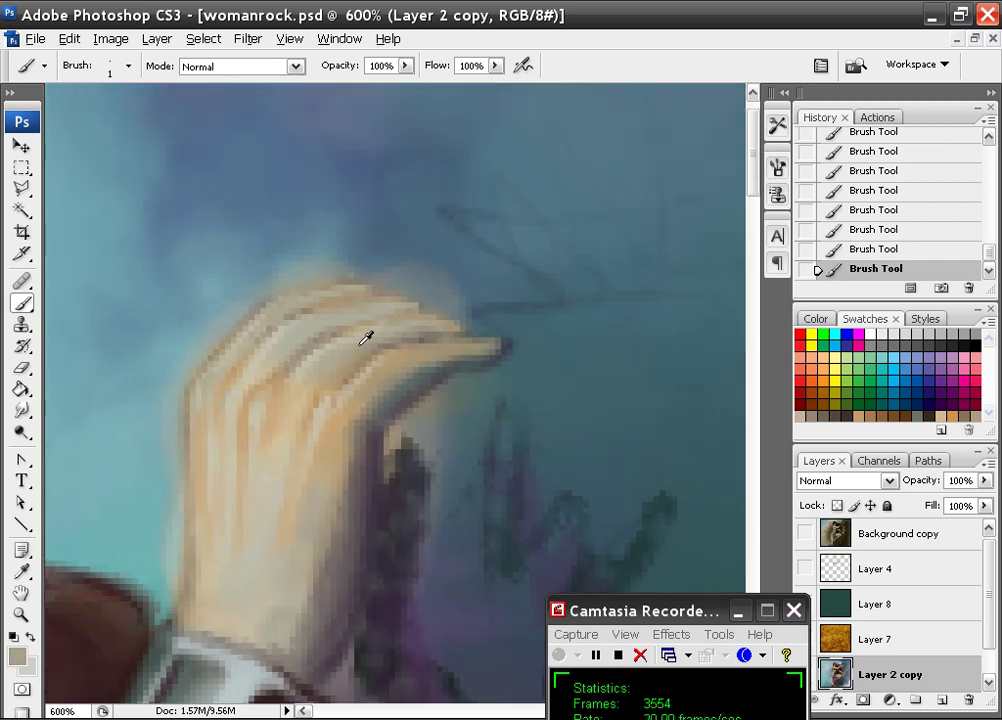
left_click(419, 377, "alt")
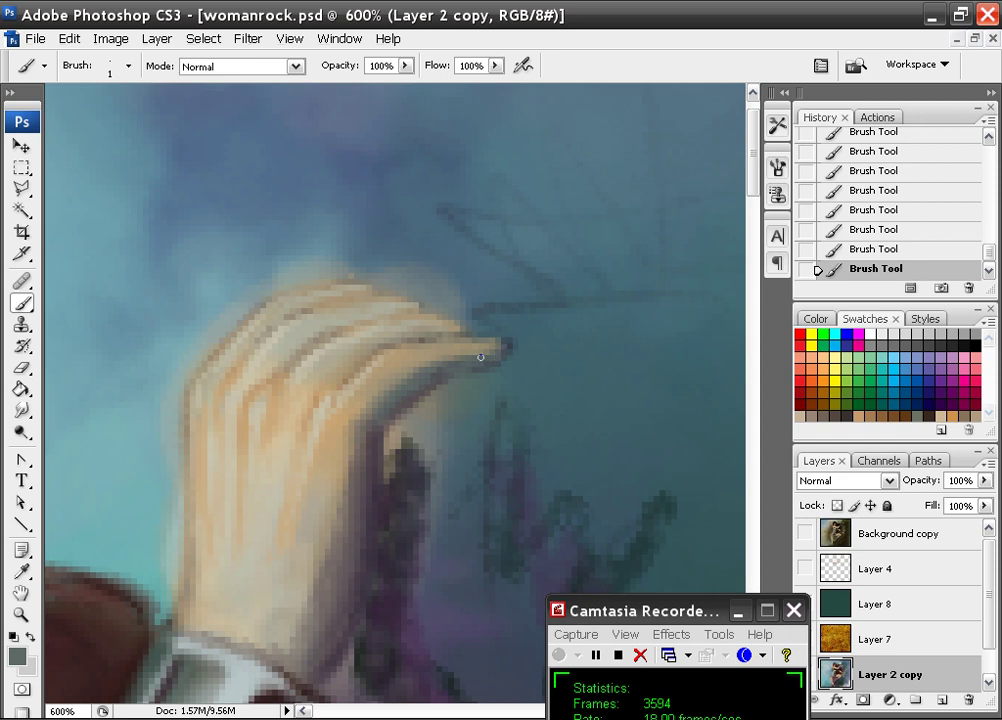
left_click(328, 366, "alt")
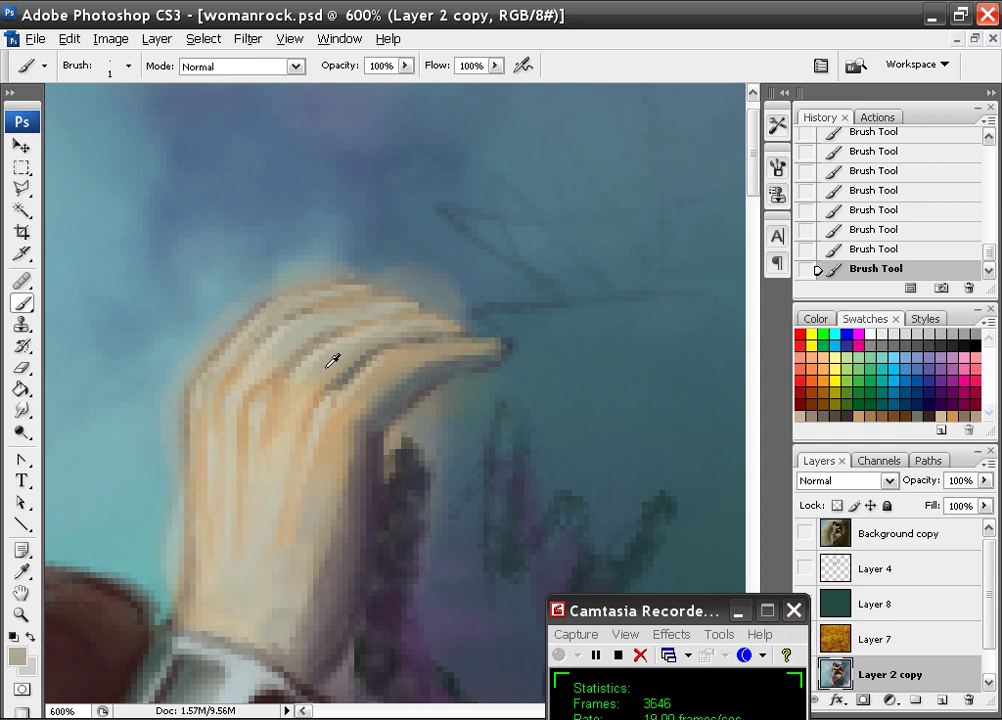
left_click(189, 596, "alt")
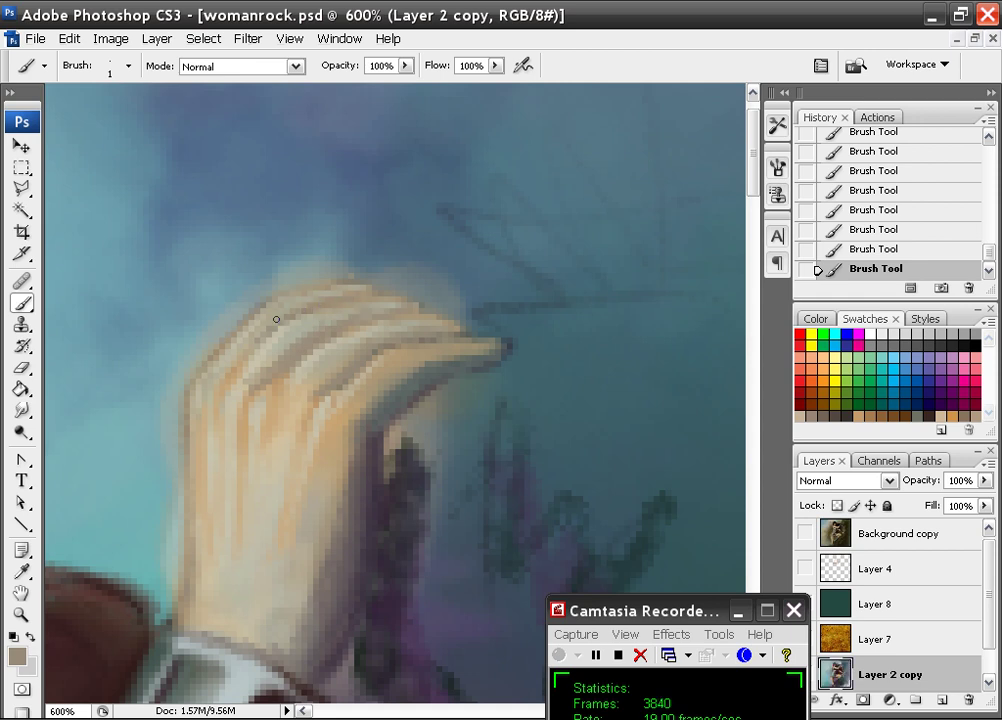
- Brighten the highlights along the fingers of the raised hand with sampled pale skin tones
left_click(265, 407, "alt")
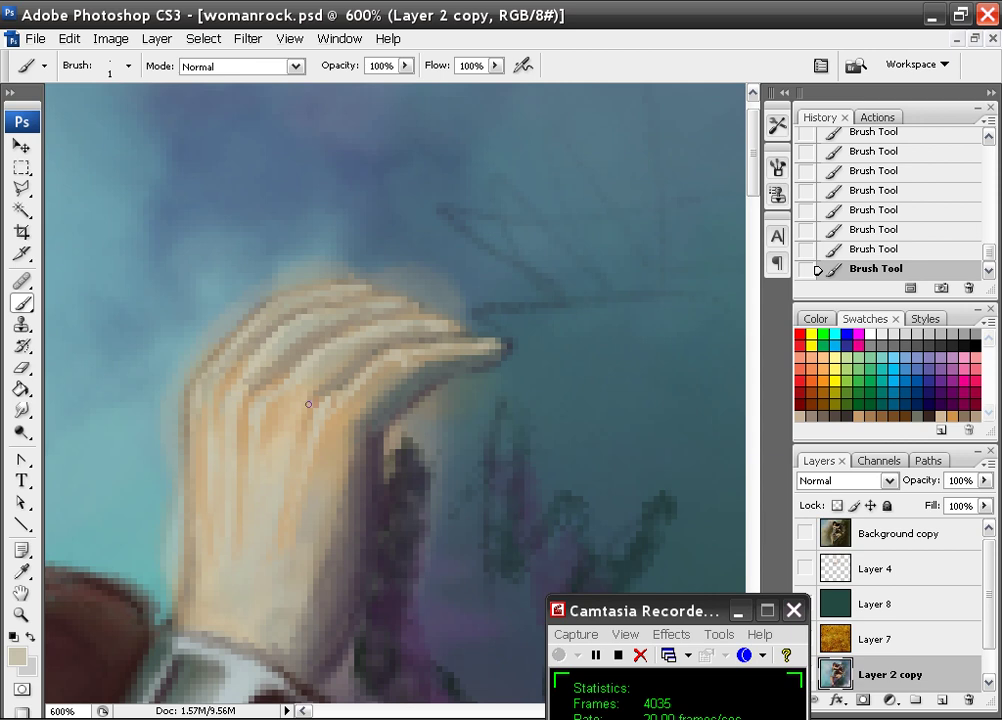
key("ctrl+minus")
key("ctrl+minus")
key("ctrl+minus")
key("ctrl+minus")
key("ctrl+minus")
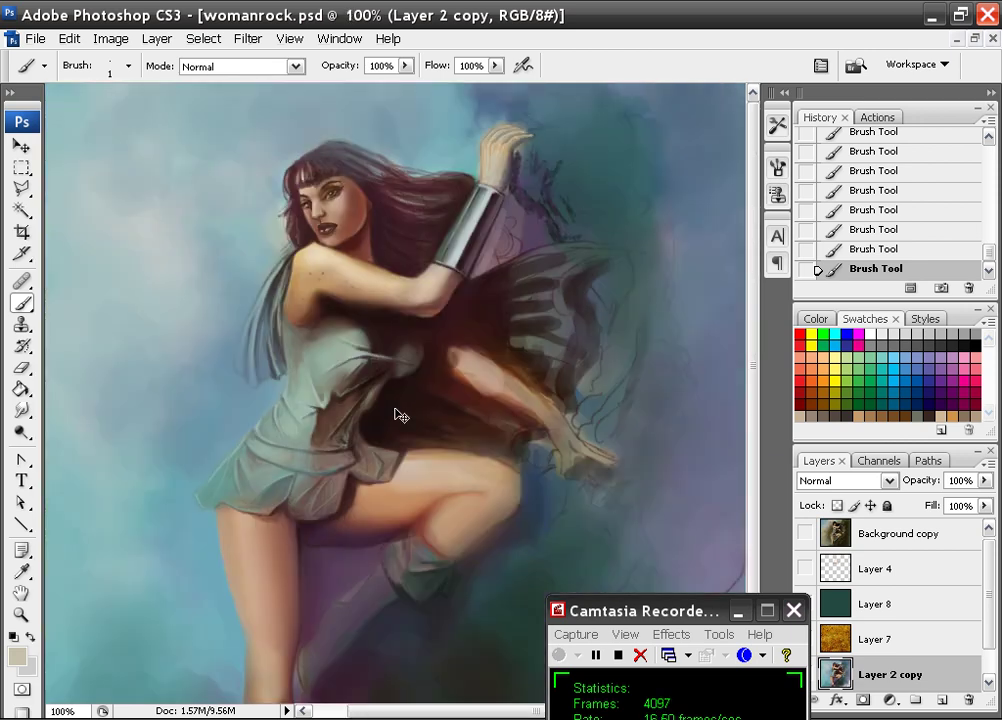
- Sample dark maroon beside the metal cuff and choose the 38 px hard round brush reduced to 15 px
key("ctrl+plus")
left_click_drag(467, 335, 429, 362)
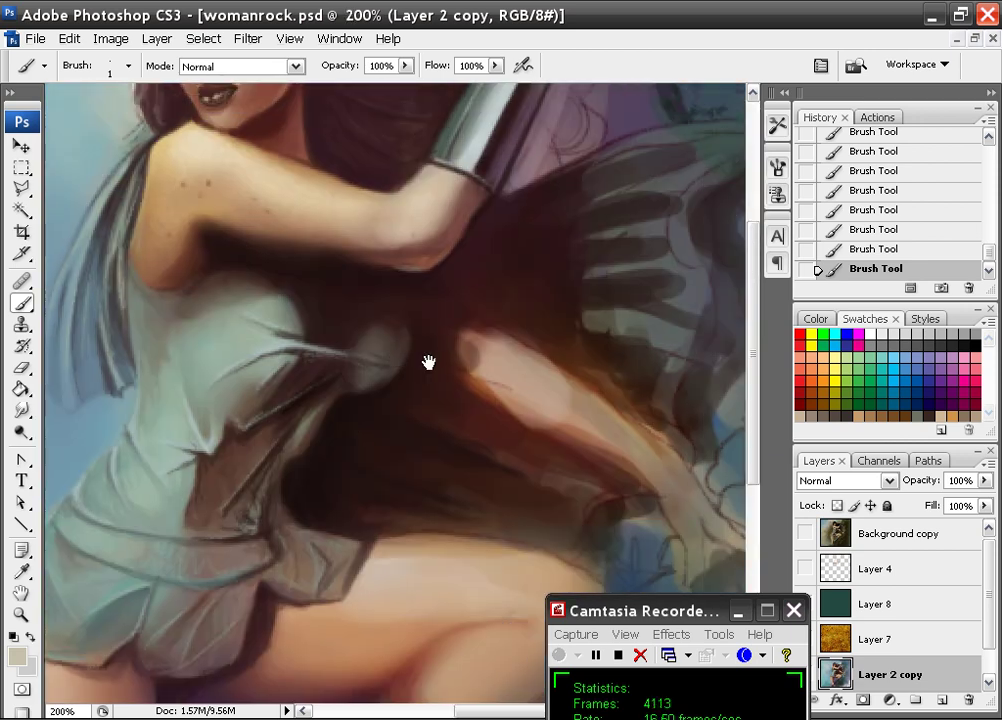
left_click_drag(545, 183, 445, 296)
key("ctrl+plus")
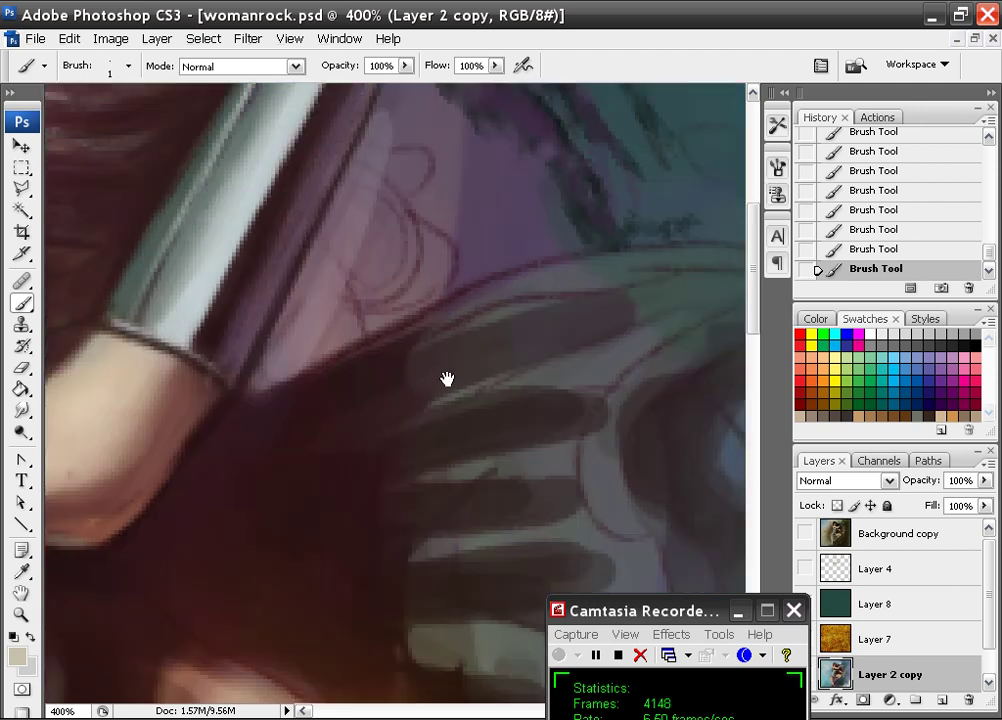
left_click_drag(447, 380, 465, 508)
right_click(368, 390)
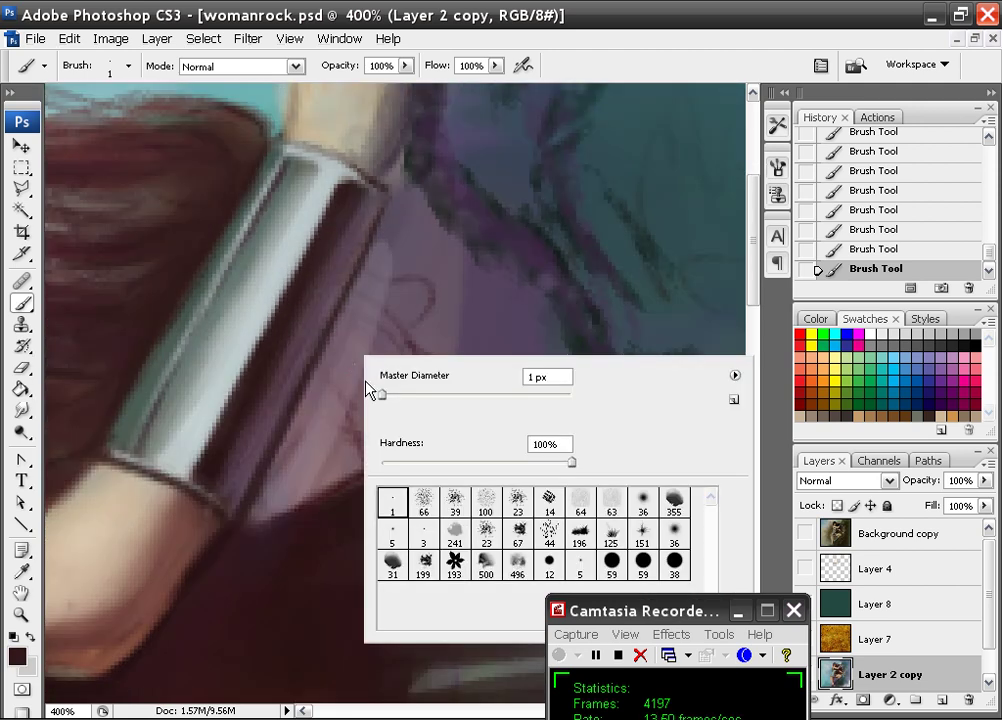
left_click(668, 568)
left_click(395, 396)
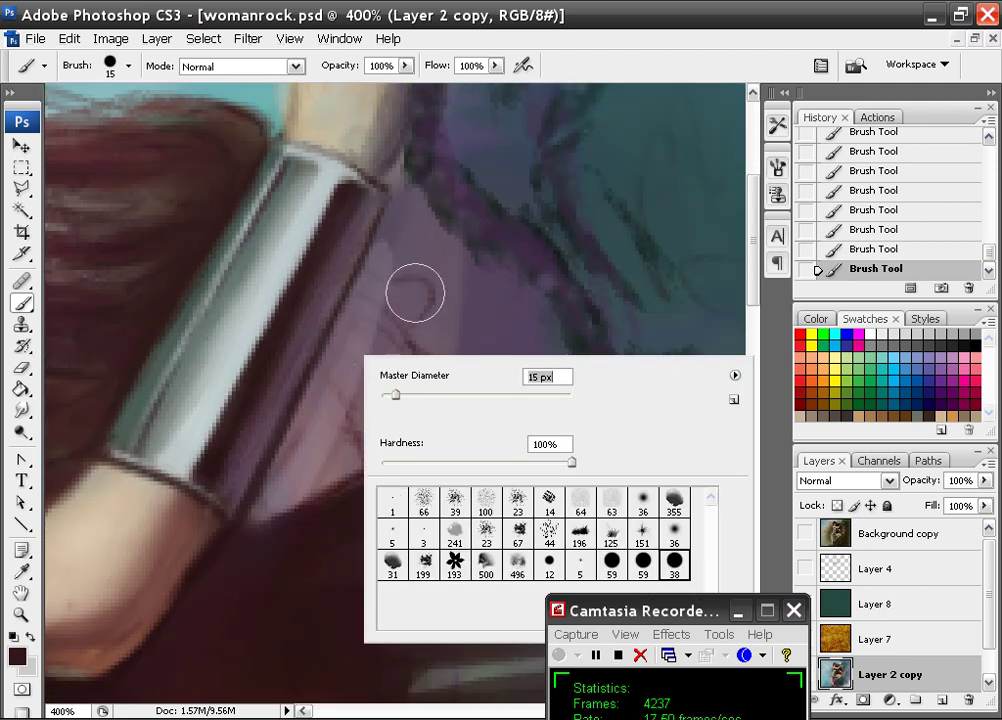
- Paint dark maroon over the purple background and sketch lines between the metal cuff and the wing shape
mouse_move(414, 285)
left_mouse_down()
mouse_move(356, 396)
mouse_move(369, 312)
mouse_move(411, 181)
mouse_move(416, 204)
mouse_move(397, 248)
mouse_move(428, 200)
mouse_move(301, 448)
mouse_move(371, 425)
mouse_move(420, 386)
mouse_move(424, 375)
mouse_move(350, 433)
mouse_move(296, 448)
mouse_move(295, 468)
mouse_move(281, 478)
mouse_move(527, 360)
mouse_move(520, 332)
mouse_move(533, 347)
mouse_move(498, 297)
mouse_move(452, 262)
mouse_move(509, 325)
mouse_move(564, 350)
mouse_move(510, 231)
mouse_move(505, 137)
left_mouse_up()
key("space")
left_click_drag(546, 224, 448, 526)
mouse_move(380, 476)
left_mouse_down()
mouse_move(359, 395)
mouse_move(433, 463)
left_mouse_up()
left_click_drag(398, 387, 370, 140)
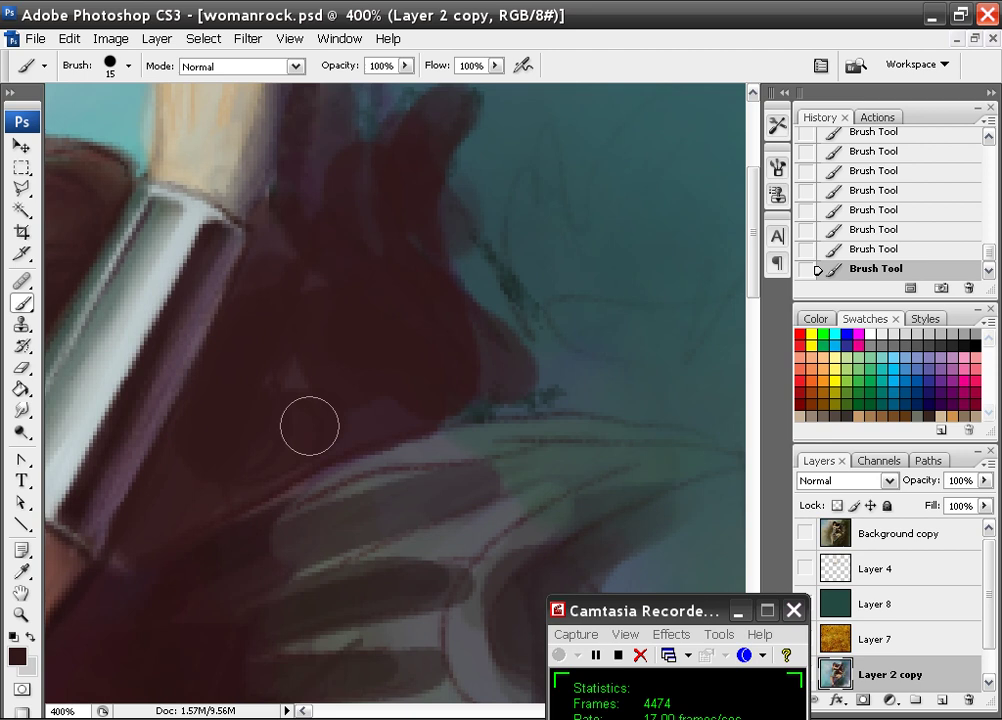
mouse_move(264, 309)
left_mouse_down()
mouse_move(177, 460)
mouse_move(438, 339)
mouse_move(416, 393)
mouse_move(201, 483)
left_mouse_up()
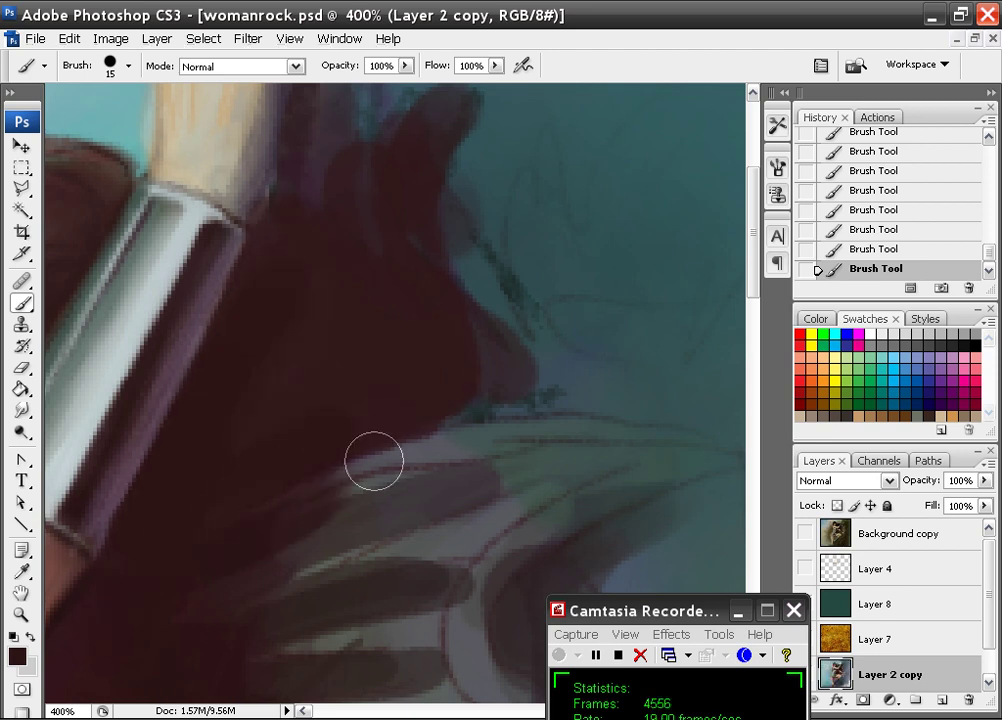
left_click_drag(374, 463, 528, 373)
- Round off the upper end of the lower arm with orange-brown and clean up its surroundings with dark maroon
key("ctrl+minus")
left_click_drag(539, 425, 455, 162)
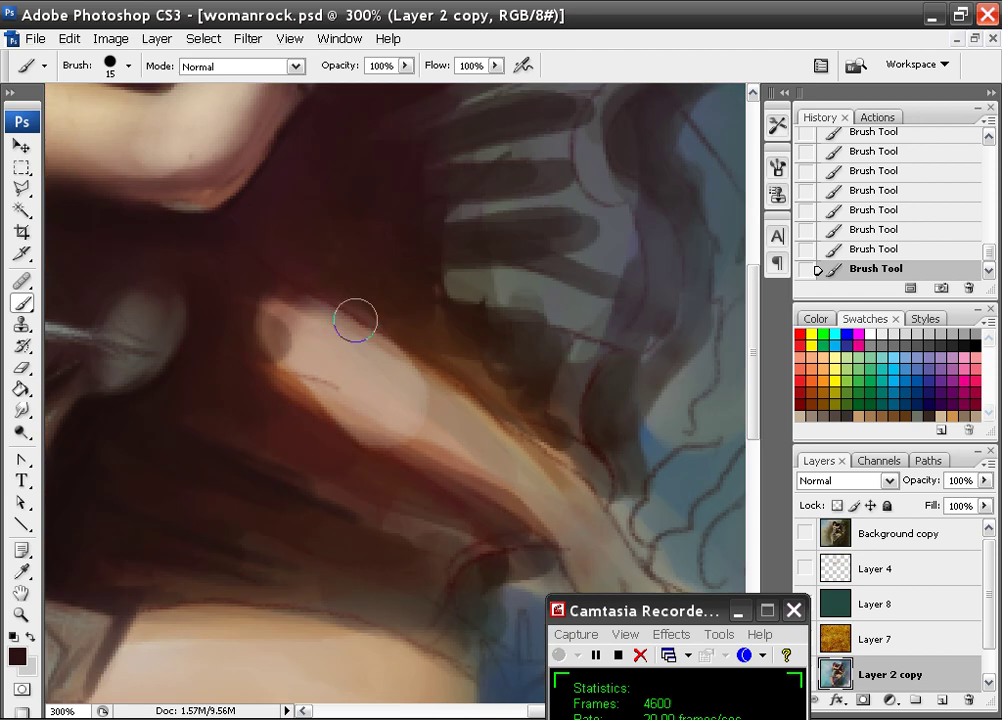
mouse_move(298, 386)
left_mouse_down()
mouse_move(278, 307)
mouse_move(267, 329)
mouse_move(300, 392)
left_mouse_up()
left_click(362, 300, "alt")
left_click_drag(372, 301, 262, 257)
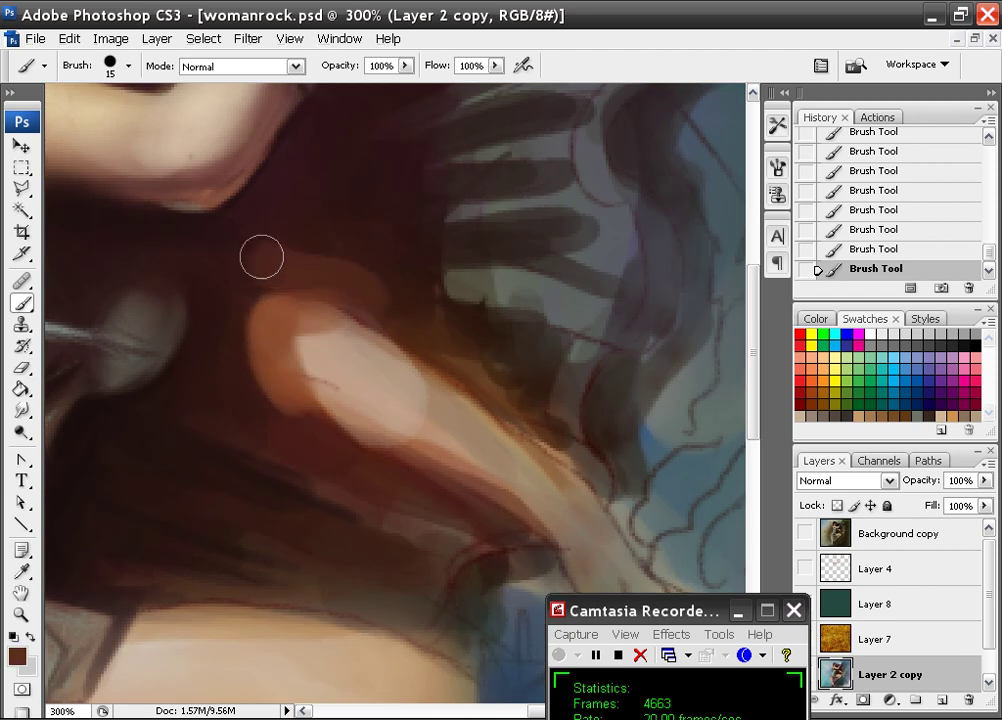
left_click(343, 242, "alt")
mouse_move(371, 283)
left_mouse_down()
mouse_move(285, 252)
mouse_move(373, 284)
mouse_move(228, 244)
left_mouse_up()
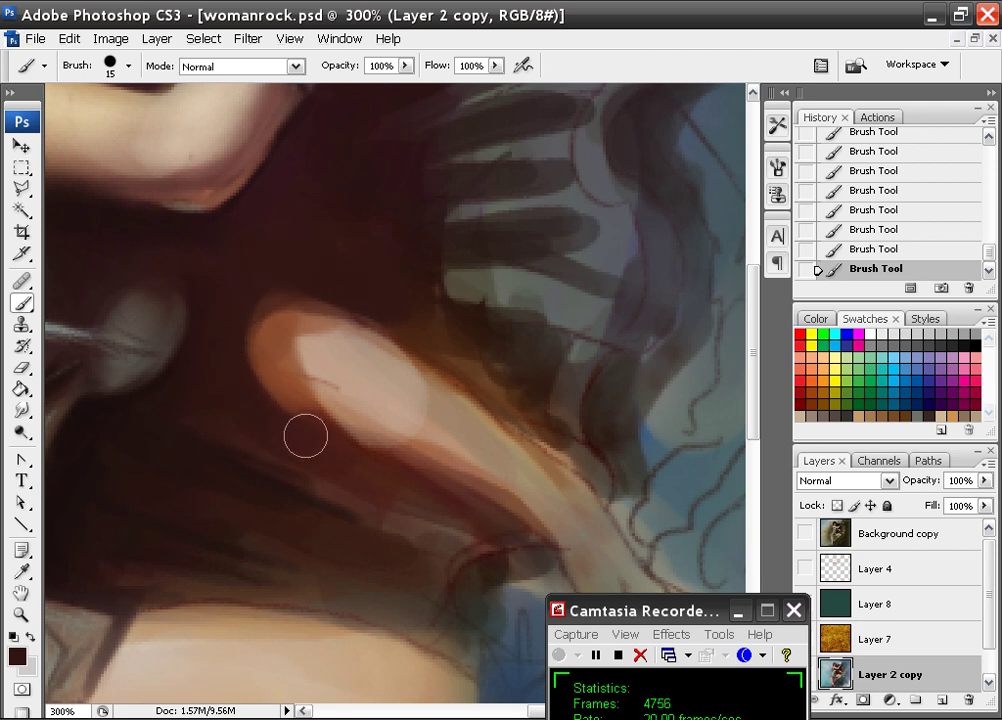
- Darken the area along the underside of the lower forearm with maroon, redoing the first stroke
key("ctrl+plus")
key("ctrl+plus")
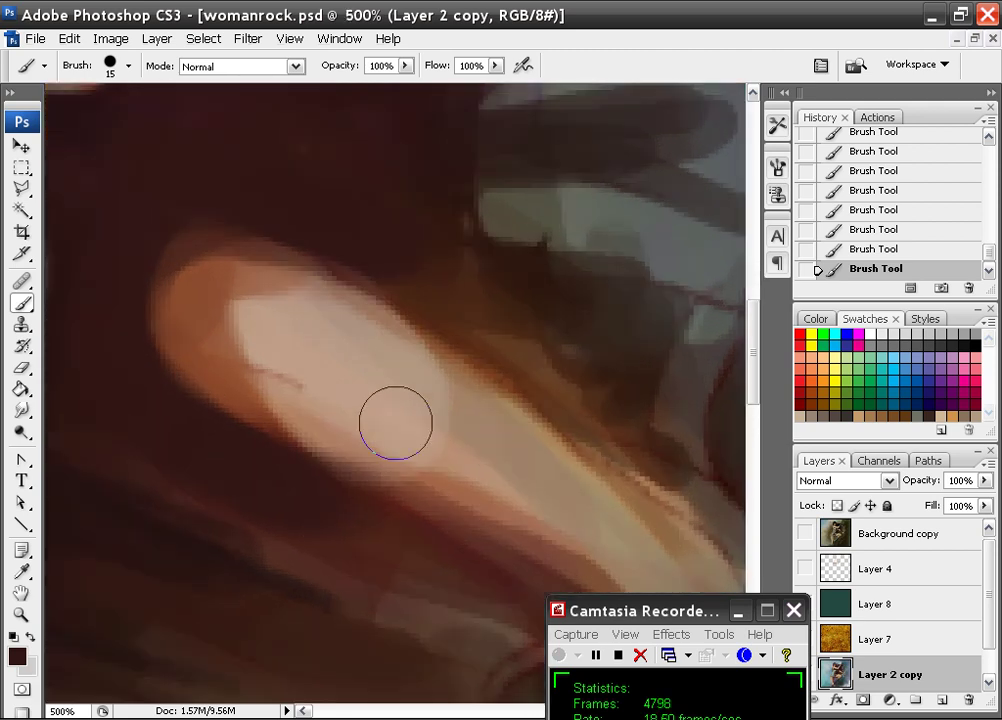
left_click_drag(333, 519, 330, 347)
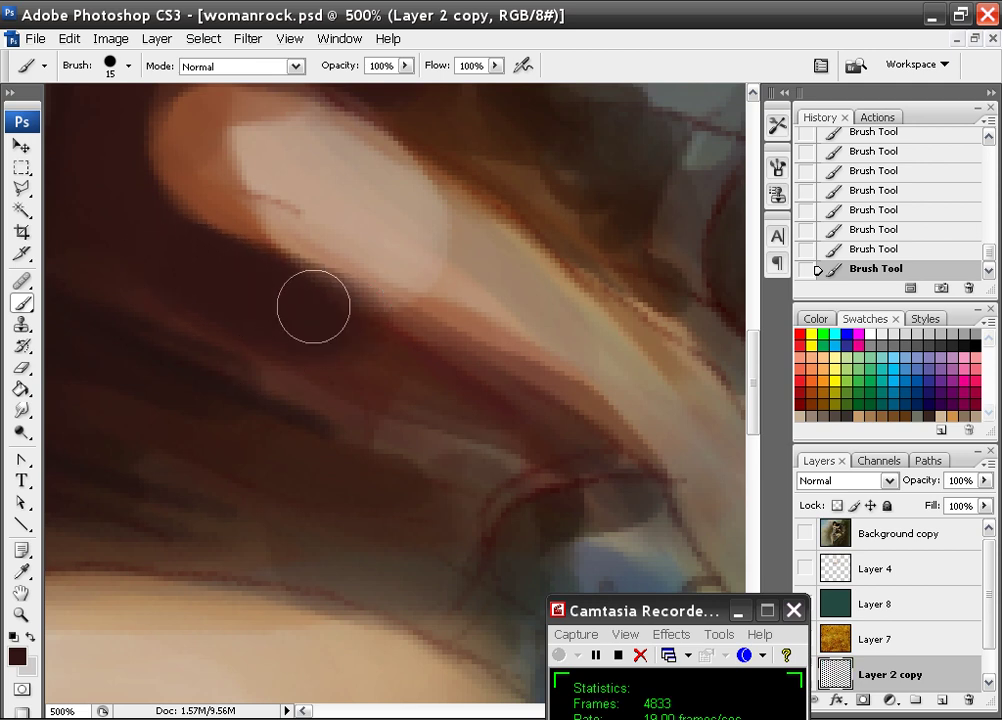
key("ctrl+z")
mouse_move(190, 244)
left_mouse_down()
mouse_move(292, 280)
mouse_move(255, 276)
mouse_move(395, 335)
mouse_move(281, 292)
mouse_move(473, 386)
mouse_move(339, 317)
mouse_move(499, 387)
mouse_move(368, 326)
mouse_move(583, 440)
mouse_move(582, 424)
mouse_move(420, 440)
left_mouse_up()
left_click_drag(576, 454, 414, 517)
- Paint sampled slate blue into the gap between the bent knee and the lower wrist
left_click_drag(528, 458, 493, 225)
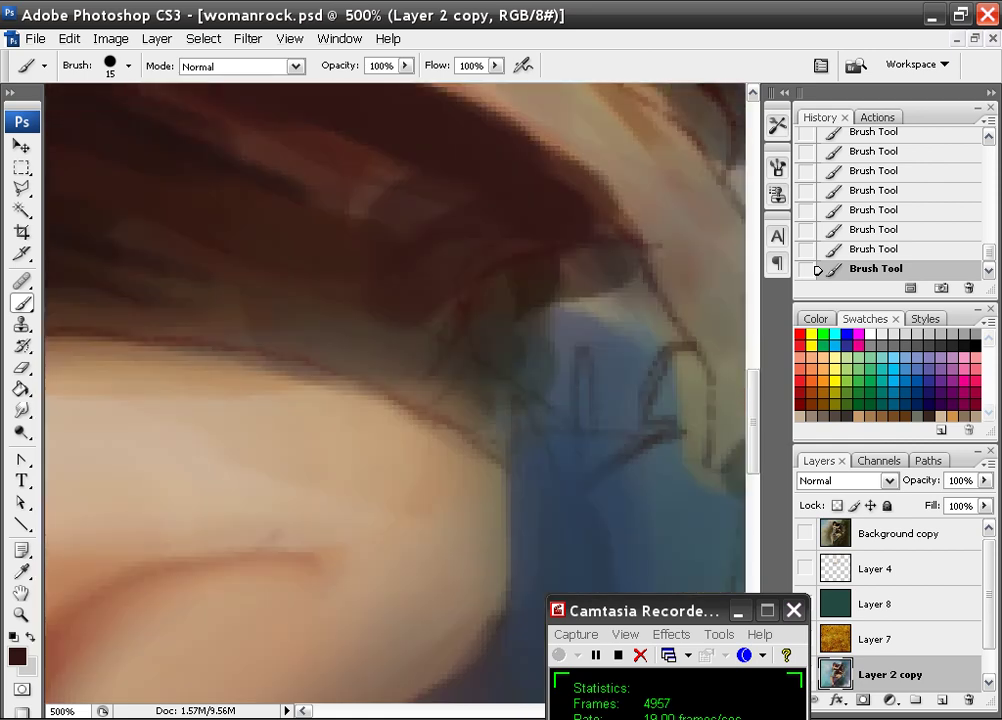
left_click(540, 335, "alt")
mouse_move(540, 335)
left_mouse_down()
mouse_move(581, 377)
mouse_move(525, 363)
mouse_move(506, 370)
mouse_move(603, 298)
mouse_move(535, 305)
mouse_move(512, 347)
mouse_move(498, 403)
left_mouse_up()
left_click_drag(409, 162, 445, 275)
key("ctrl+minus")
key("ctrl+minus")
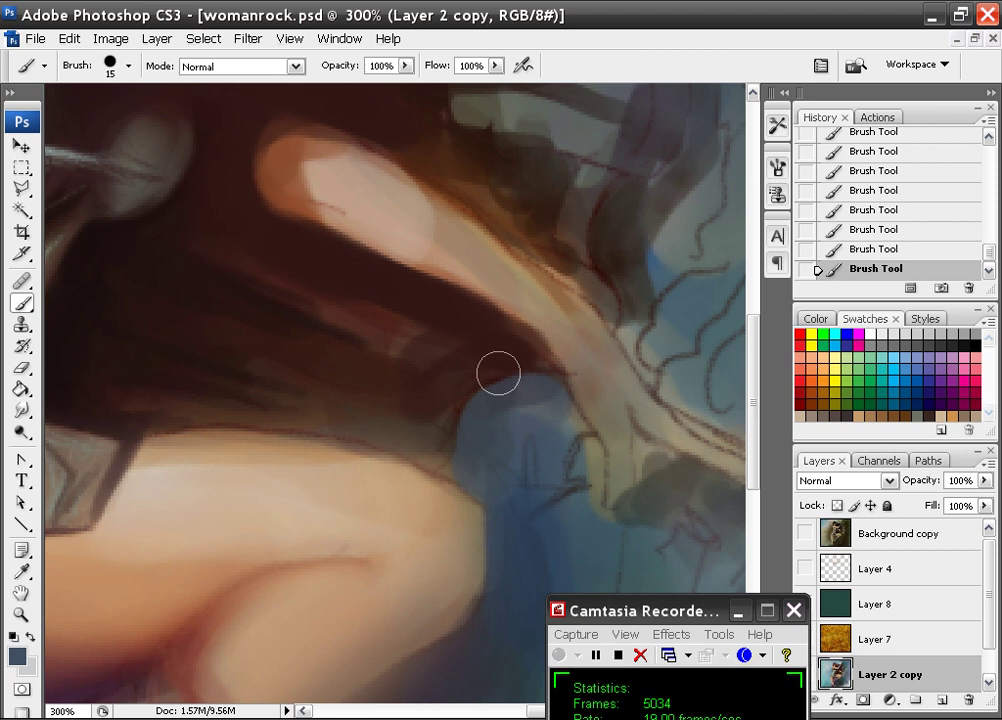
- Glaze dark brown over the striped wing shape behind the lower arm, out to its upper tip
key("ctrl+minus")
mouse_move(479, 171)
left_mouse_down()
mouse_move(454, 174)
mouse_move(459, 368)
left_mouse_up()
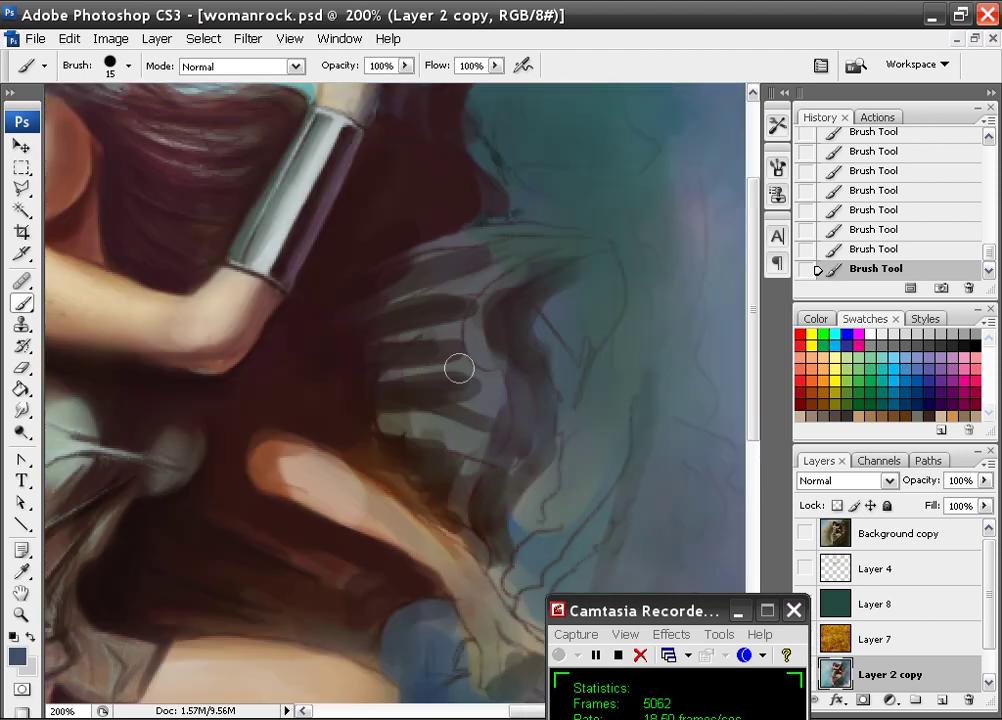
mouse_move(428, 440)
left_mouse_down()
mouse_move(403, 392)
mouse_move(453, 374)
mouse_move(454, 396)
mouse_move(480, 414)
mouse_move(476, 467)
mouse_move(500, 430)
mouse_move(479, 338)
mouse_move(495, 294)
mouse_move(527, 268)
mouse_move(579, 252)
mouse_move(419, 263)
mouse_move(388, 309)
mouse_move(414, 312)
mouse_move(412, 337)
mouse_move(455, 300)
mouse_move(410, 404)
mouse_move(394, 370)
left_mouse_up()
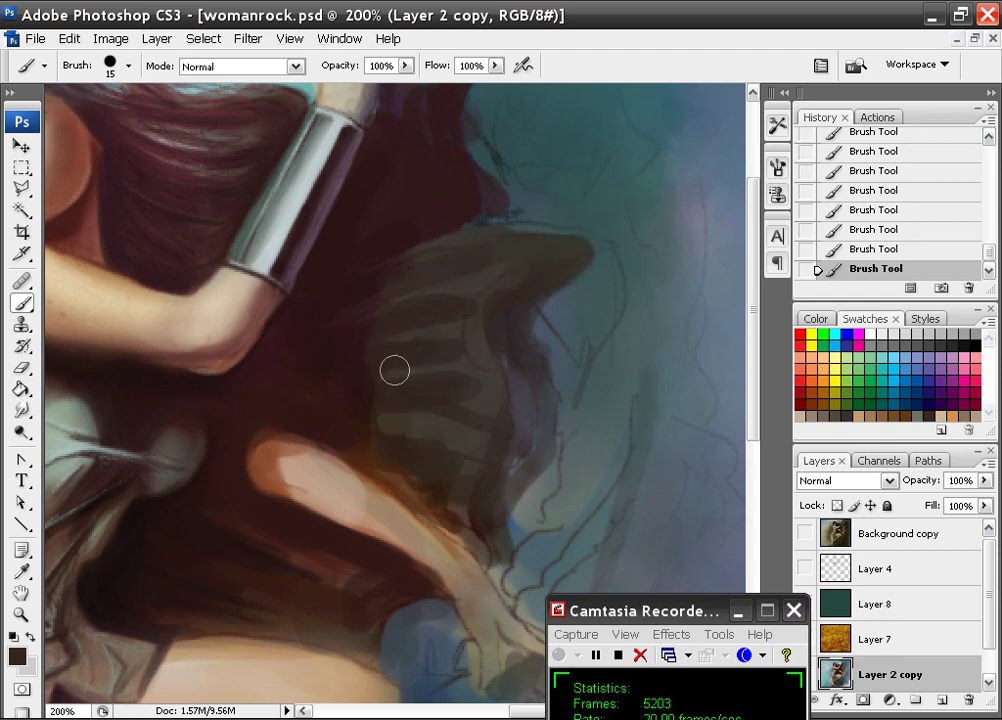
- Carve the outer edge of the brown wing shape with sampled teal, covering the purple folds and sketch lines beside it
left_click(612, 275, "alt")
mouse_move(528, 302)
left_mouse_down()
mouse_move(539, 318)
mouse_move(530, 289)
mouse_move(541, 328)
left_mouse_up()
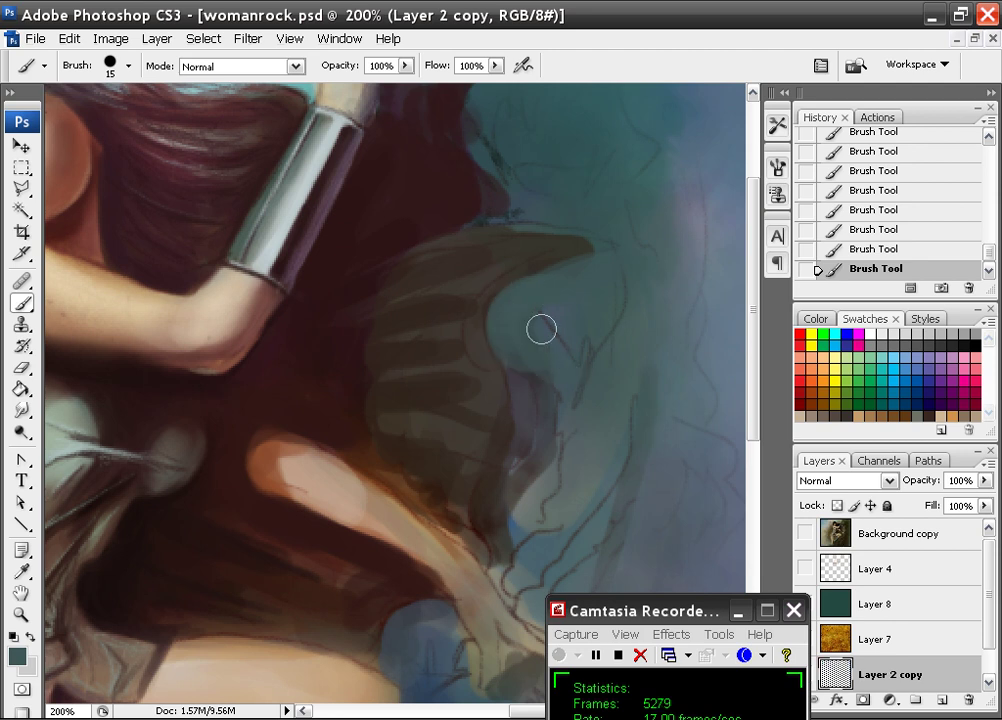
mouse_move(559, 375)
left_mouse_down()
mouse_move(514, 481)
mouse_move(524, 347)
left_mouse_up()
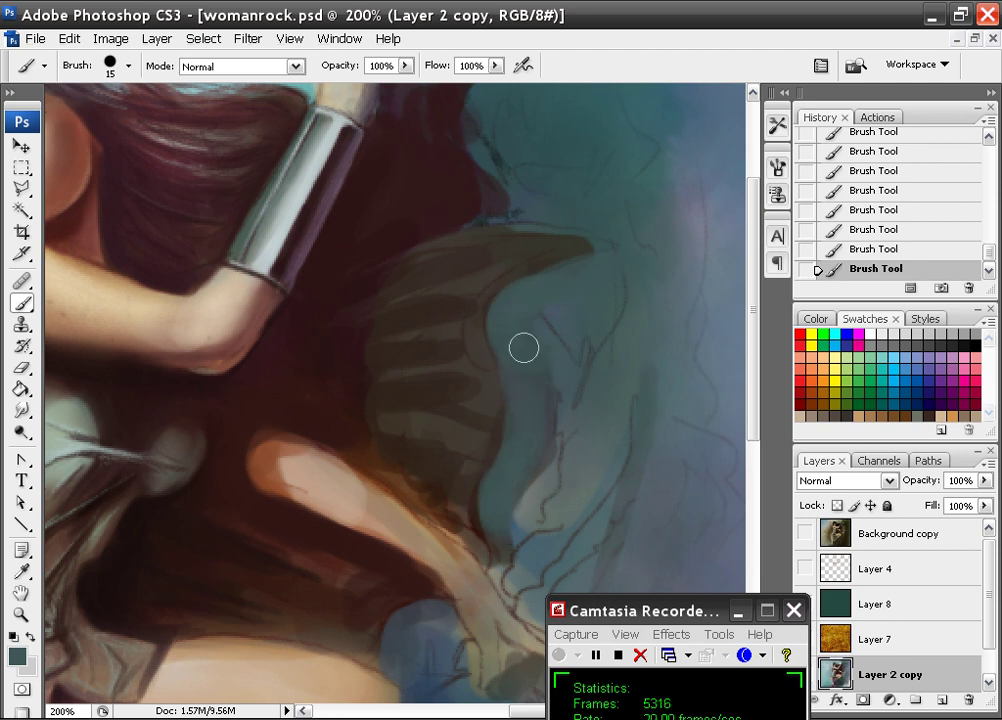
left_click_drag(510, 568, 579, 373)
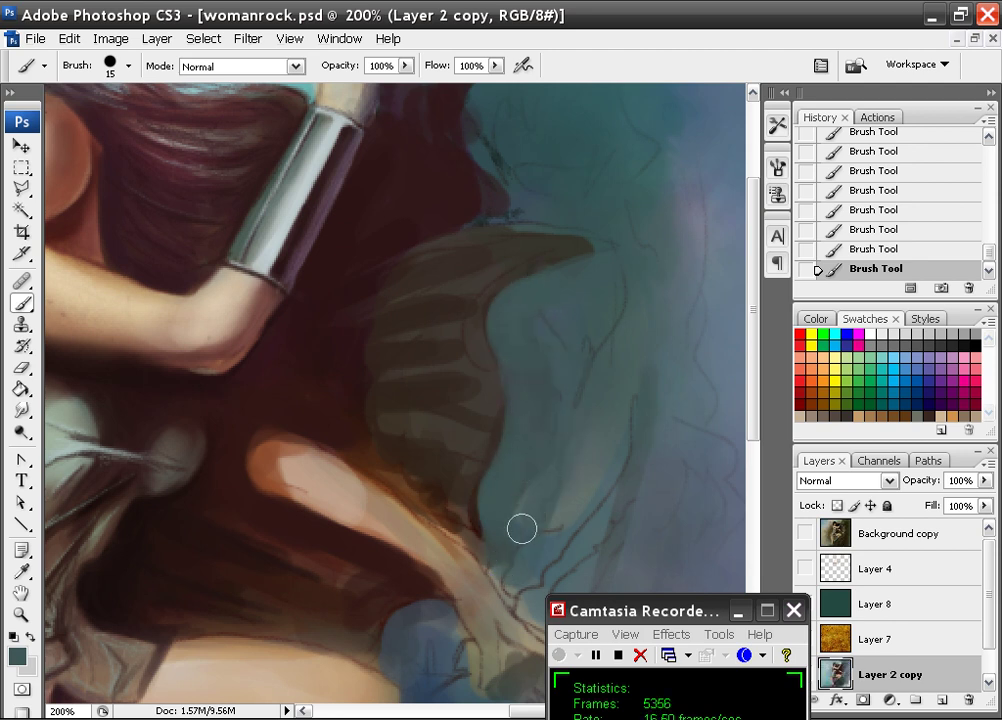
- Extend the teal background over the remaining sketch lines, from above the wing shape down to the lower hand
left_click_drag(637, 309, 510, 383)
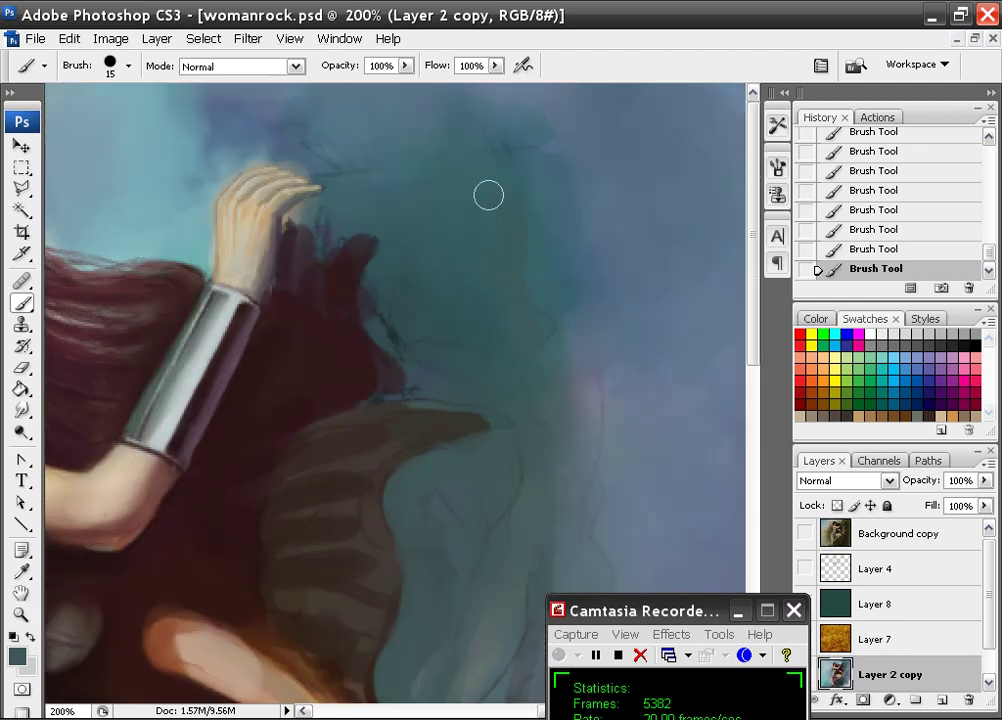
mouse_move(488, 195)
left_mouse_down()
mouse_move(393, 102)
mouse_move(501, 250)
mouse_move(543, 234)
left_mouse_up()
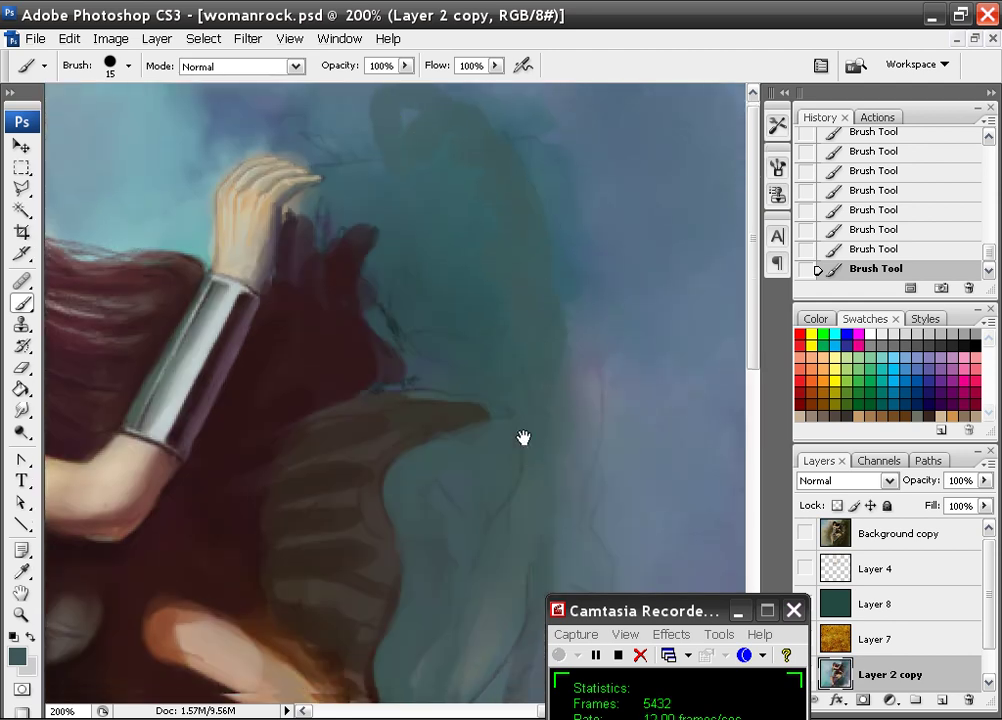
left_click_drag(521, 436, 504, 210)
left_click_drag(567, 294, 567, 399)
mouse_move(555, 160)
left_mouse_down()
mouse_move(573, 303)
mouse_move(585, 248)
mouse_move(568, 392)
mouse_move(590, 425)
left_mouse_up()
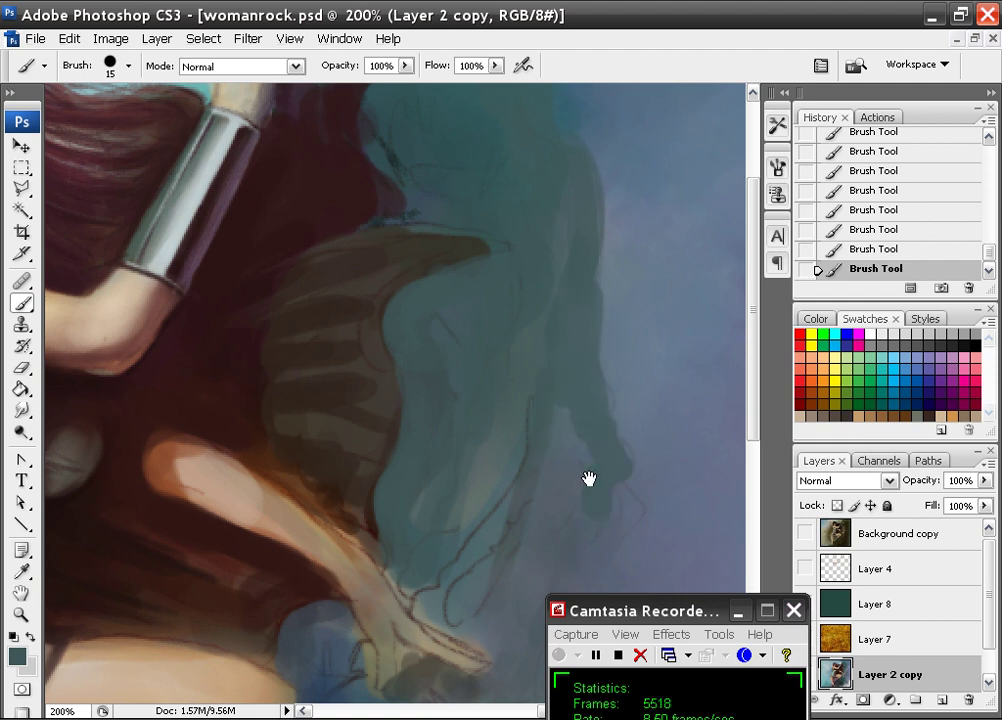
left_click_drag(588, 476, 593, 268)
mouse_move(567, 342)
left_mouse_down()
mouse_move(508, 430)
mouse_move(560, 299)
mouse_move(563, 213)
left_mouse_up()
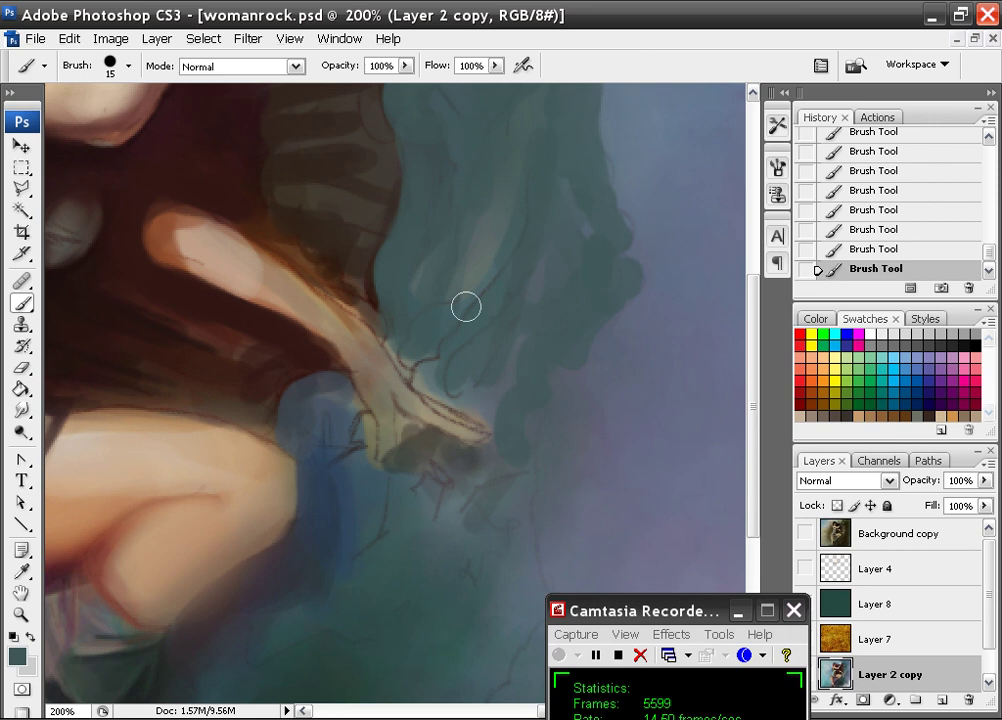
left_click_drag(427, 360, 430, 383)
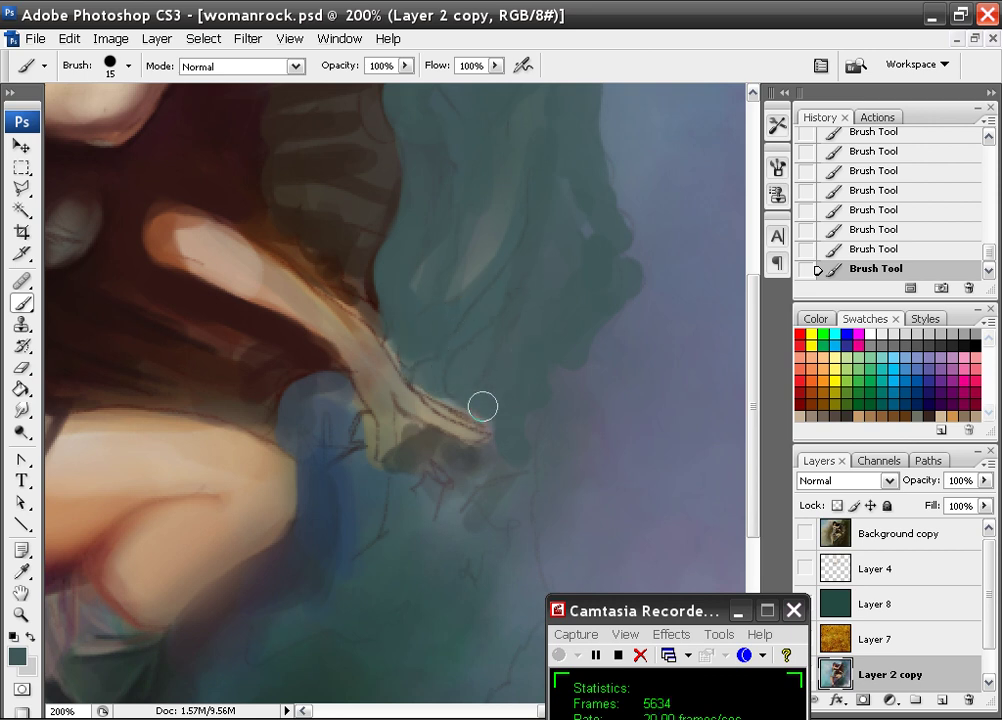
- Paint sampled blue and dark slate tones over the background between the lower hand and the knee
left_click(331, 499, "alt")
mouse_move(345, 427)
left_mouse_down()
mouse_move(326, 407)
mouse_move(352, 483)
mouse_move(318, 565)
mouse_move(343, 401)
left_mouse_up()
left_click(370, 568, "alt")
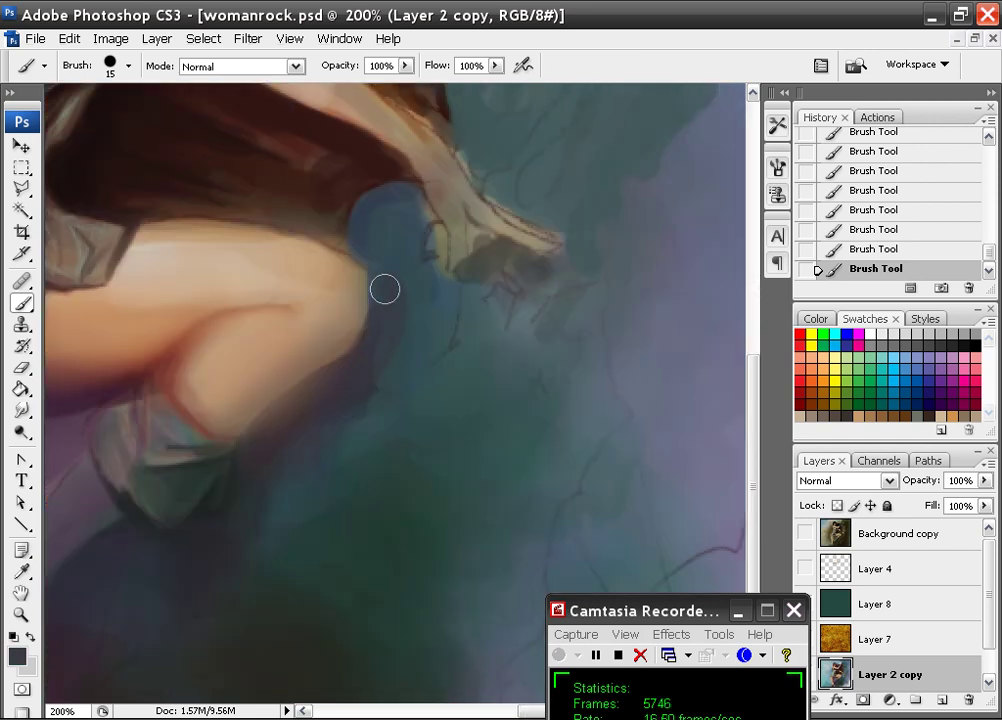
left_click_drag(385, 289, 365, 241)
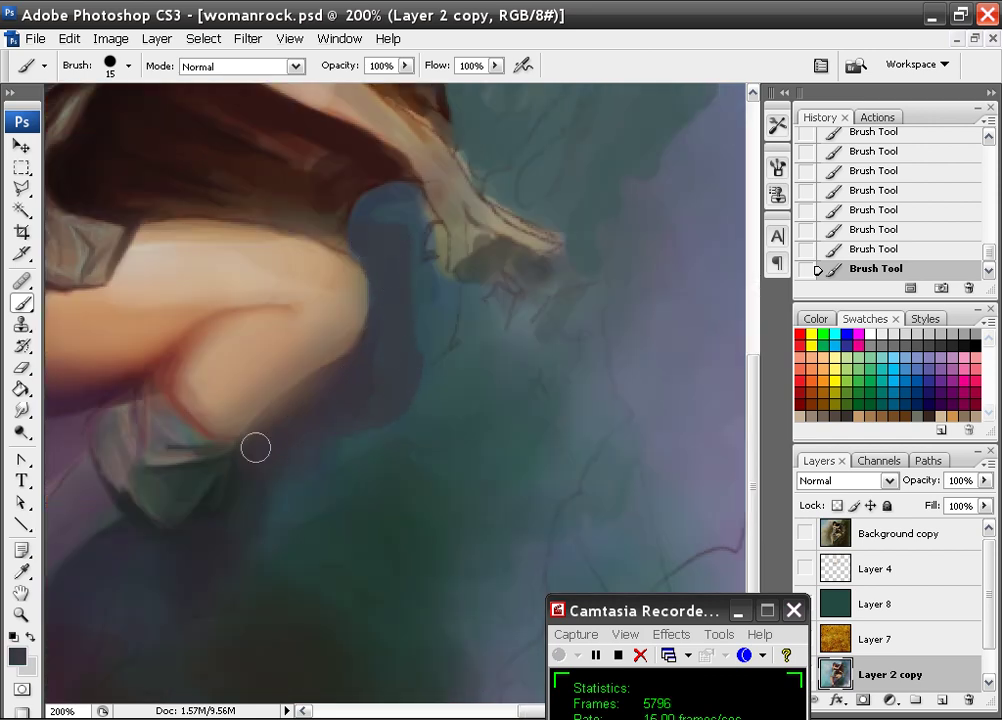
- Paint sampled dark plum tones along the underside of the bent leg and around its boot cuff
mouse_move(268, 518)
left_mouse_down()
mouse_move(302, 515)
mouse_move(471, 359)
left_mouse_up()
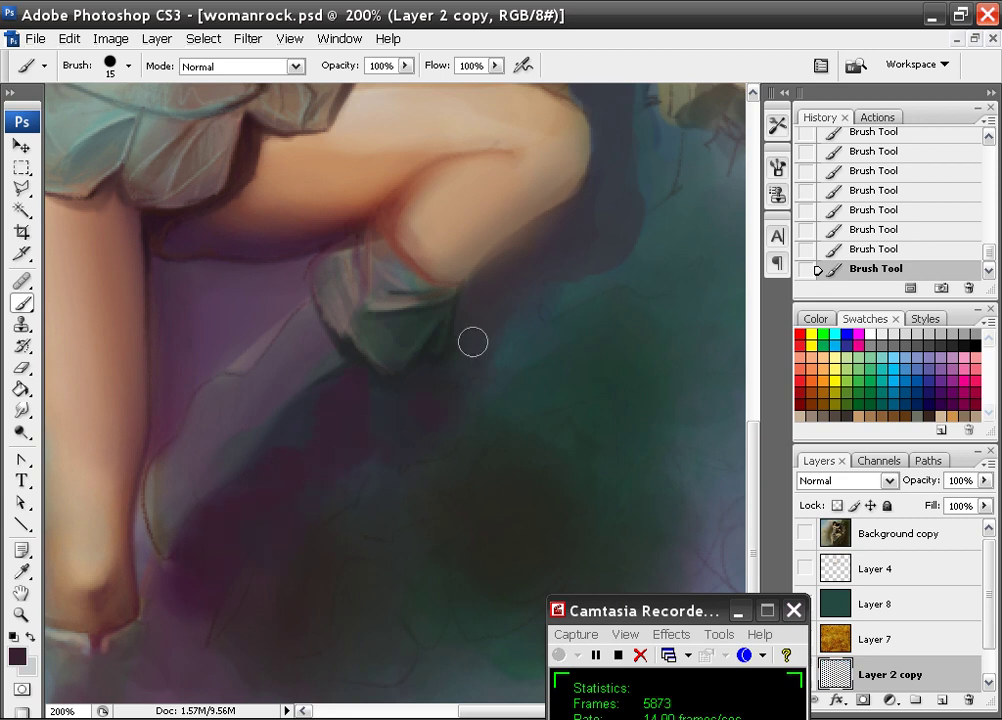
mouse_move(472, 342)
left_mouse_down()
mouse_move(520, 287)
mouse_move(527, 248)
mouse_move(494, 296)
mouse_move(579, 220)
mouse_move(512, 263)
mouse_move(474, 331)
mouse_move(563, 261)
left_mouse_up()
left_click(561, 239, "alt")
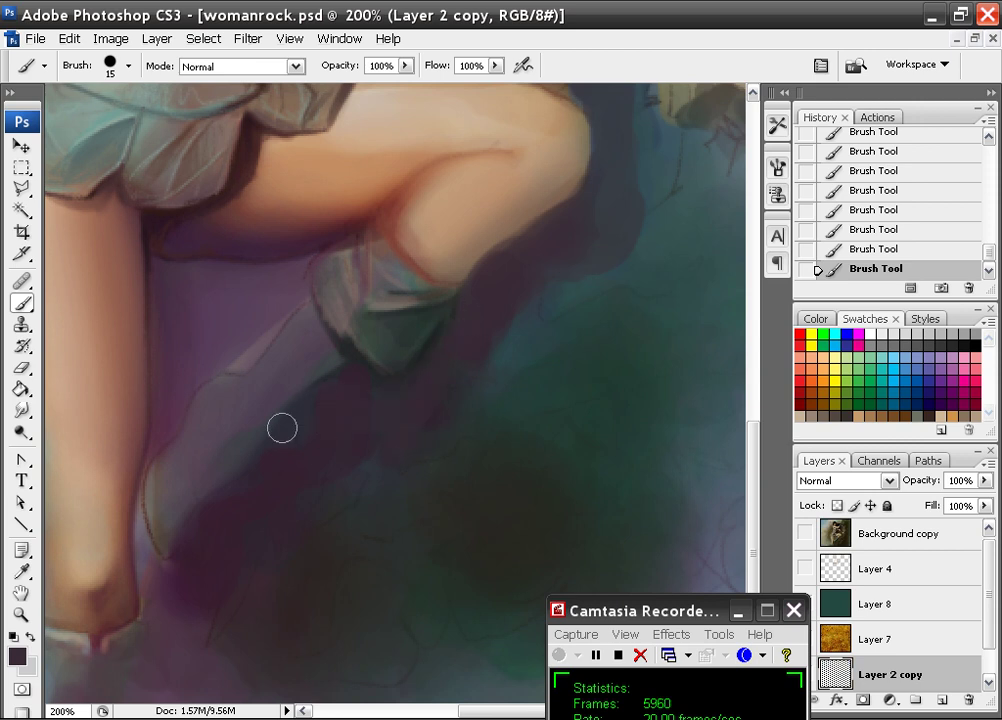
- Choose the 5 px round brush and set its diameter to 14 px for painting between the legs
left_click_drag(297, 480, 467, 480)
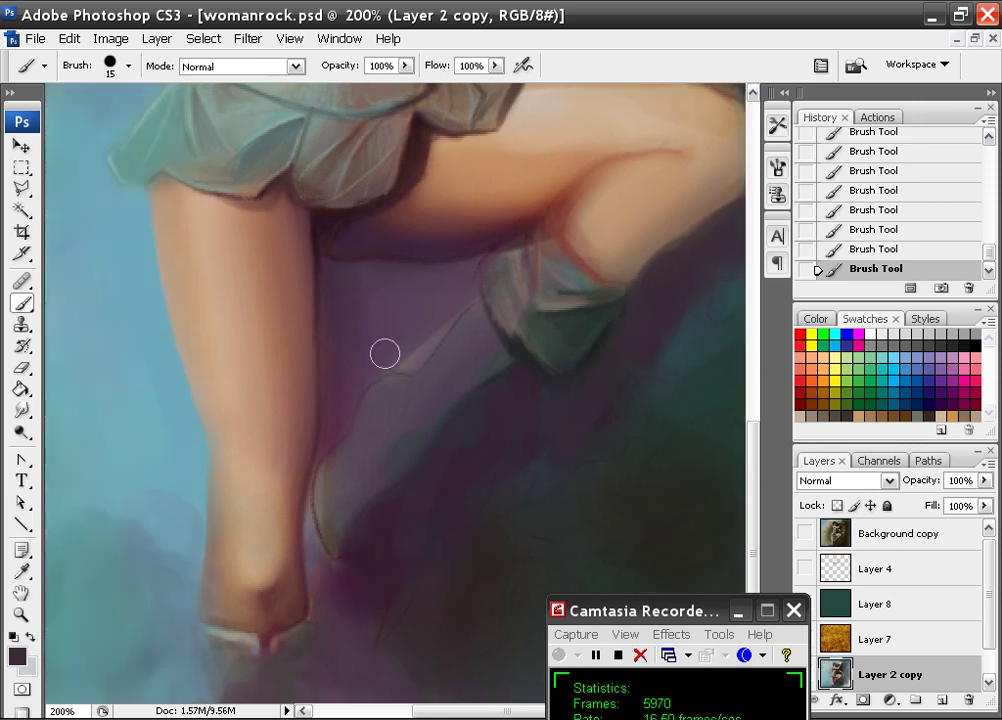
key("ctrl+plus")
right_click(335, 318)
left_click(381, 497)
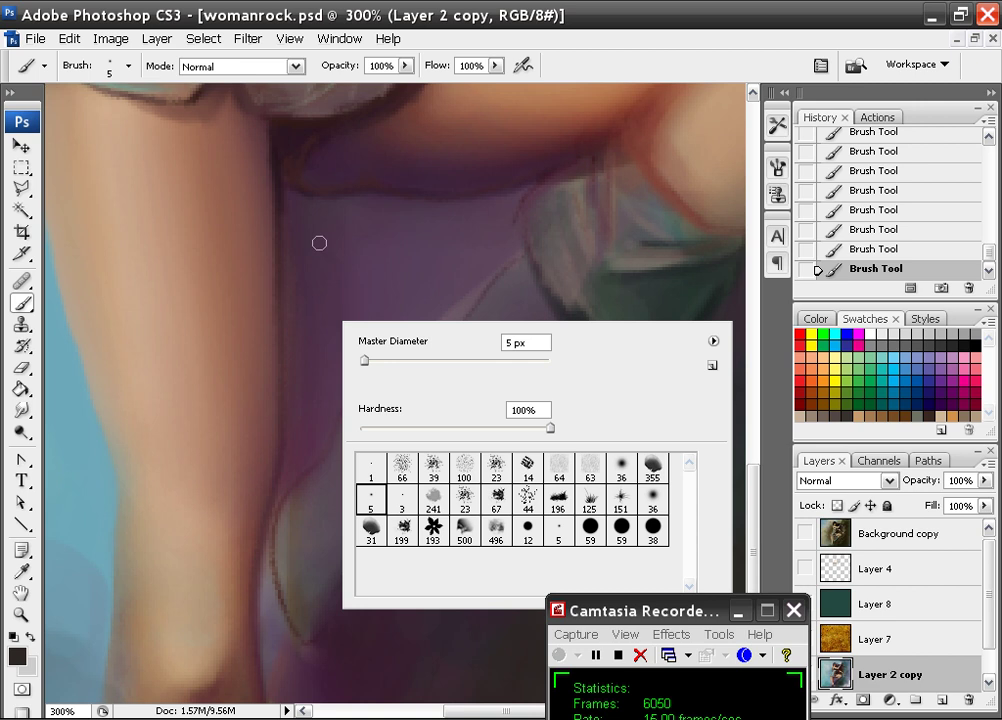
left_click(386, 361)
type("14")
key("Return")
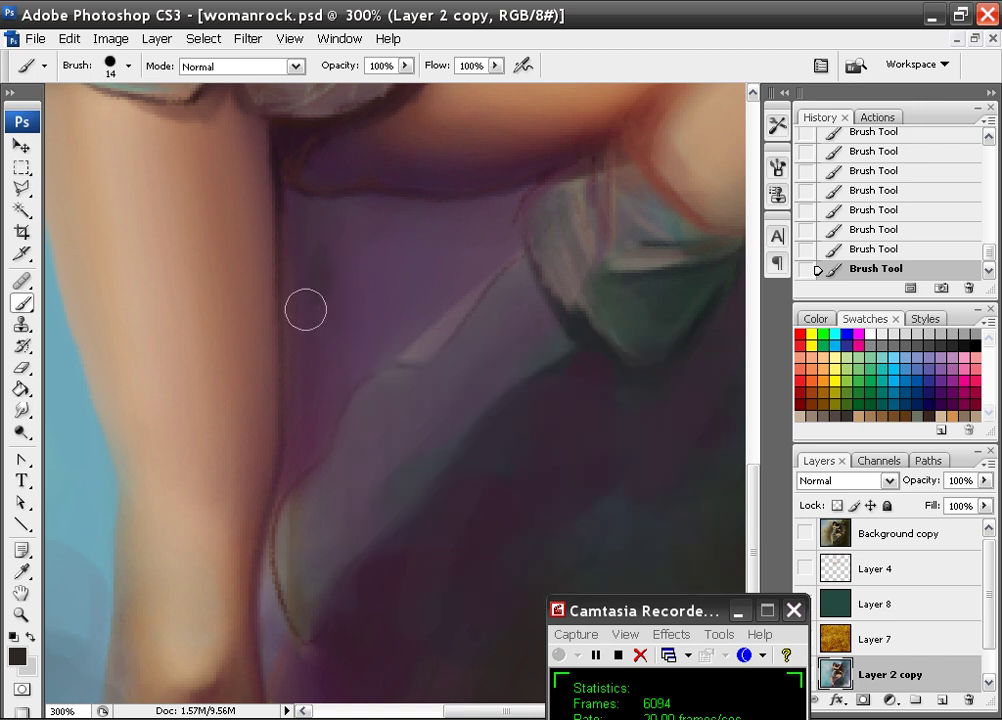
- Fill the purple background between the legs with dark brown and sampled dark plum, defining the calf edges
mouse_move(290, 221)
left_mouse_down()
mouse_move(290, 545)
mouse_move(286, 479)
mouse_move(267, 561)
mouse_move(280, 488)
mouse_move(266, 550)
mouse_move(269, 646)
mouse_move(280, 654)
mouse_move(290, 637)
mouse_move(264, 565)
mouse_move(289, 664)
mouse_move(313, 586)
mouse_move(318, 673)
mouse_move(271, 556)
left_mouse_up()
left_click(342, 651, "alt")
mouse_move(295, 690)
left_mouse_down()
mouse_move(299, 441)
mouse_move(307, 384)
mouse_move(319, 378)
mouse_move(324, 409)
mouse_move(296, 456)
mouse_move(325, 417)
mouse_move(341, 355)
mouse_move(324, 319)
left_mouse_up()
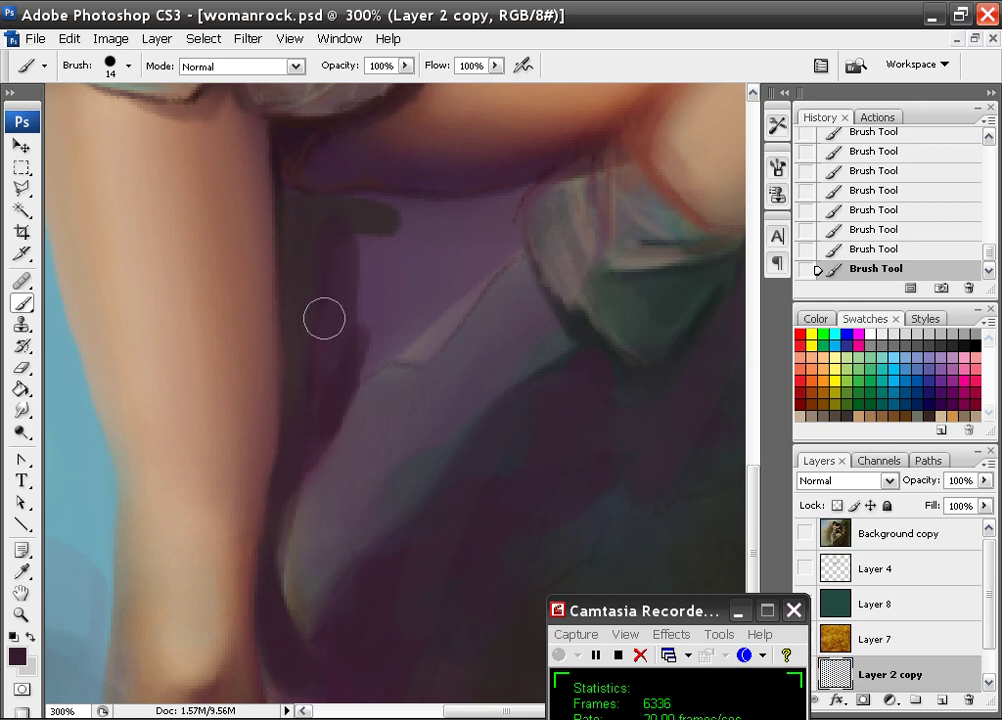
mouse_move(302, 219)
left_mouse_down()
mouse_move(366, 226)
mouse_move(329, 210)
mouse_move(367, 212)
mouse_move(353, 276)
mouse_move(398, 214)
mouse_move(374, 239)
mouse_move(352, 219)
mouse_move(328, 243)
mouse_move(311, 229)
mouse_move(336, 228)
mouse_move(356, 207)
mouse_move(473, 219)
mouse_move(525, 189)
mouse_move(507, 221)
mouse_move(511, 245)
mouse_move(426, 344)
mouse_move(346, 358)
mouse_move(469, 278)
mouse_move(422, 343)
mouse_move(443, 296)
mouse_move(412, 253)
mouse_move(388, 347)
left_mouse_up()
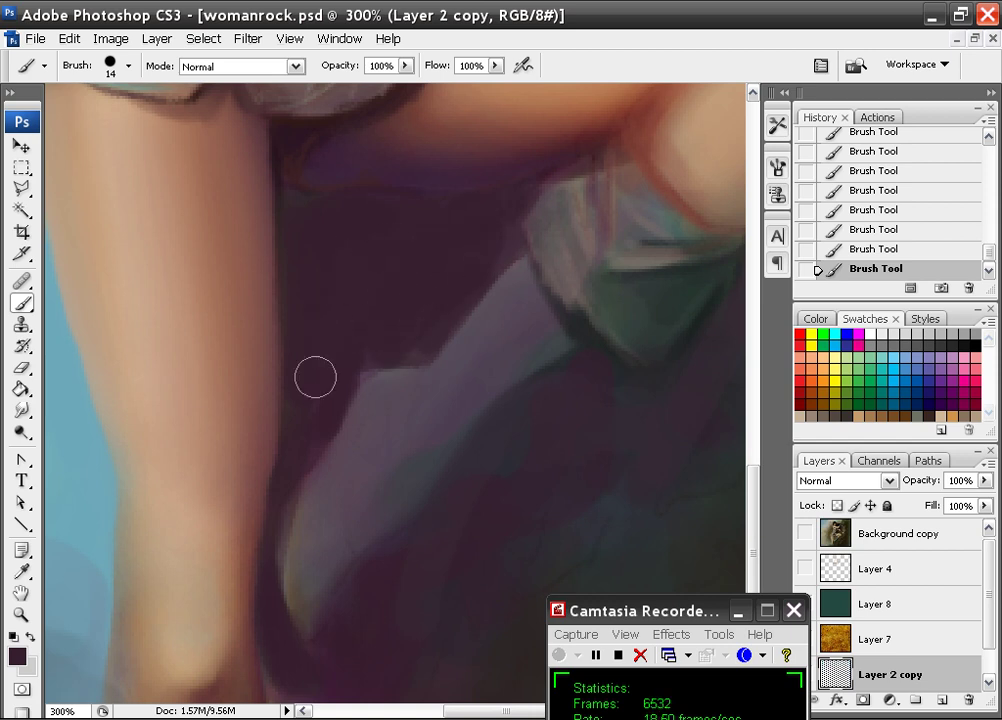
left_click_drag(385, 239, 385, 334)
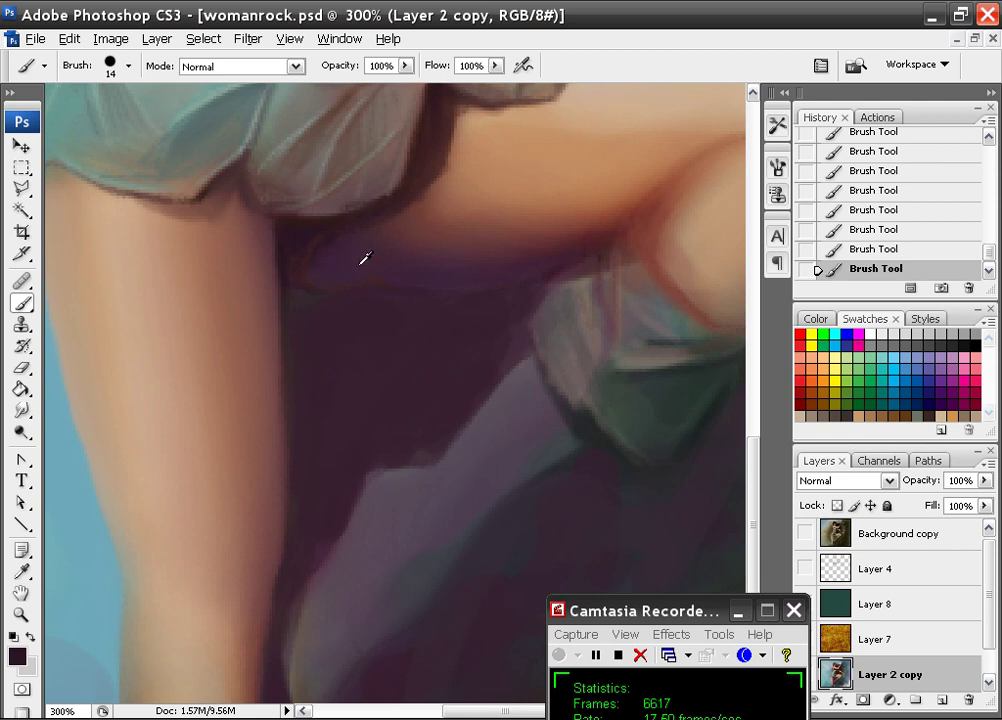
- Replace the wide reddish-brown stroke under the raised thigh with a thin line along its lower edge, using the 5 px round brush
left_click_drag(333, 278, 306, 270)
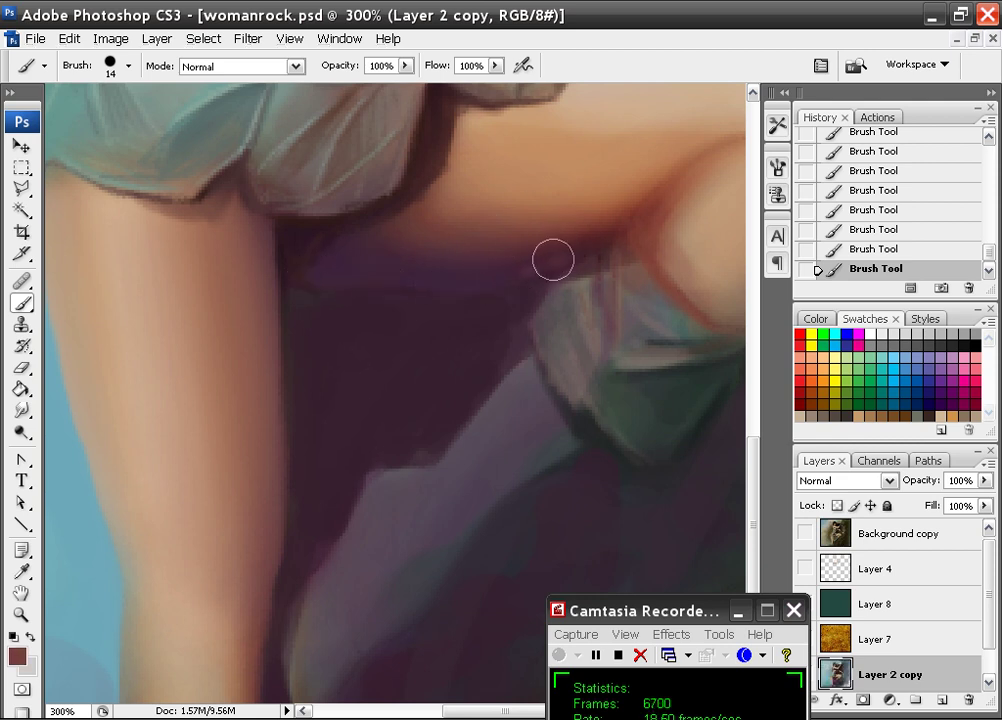
key("ctrl+z")
right_click(443, 308)
left_click(490, 454)
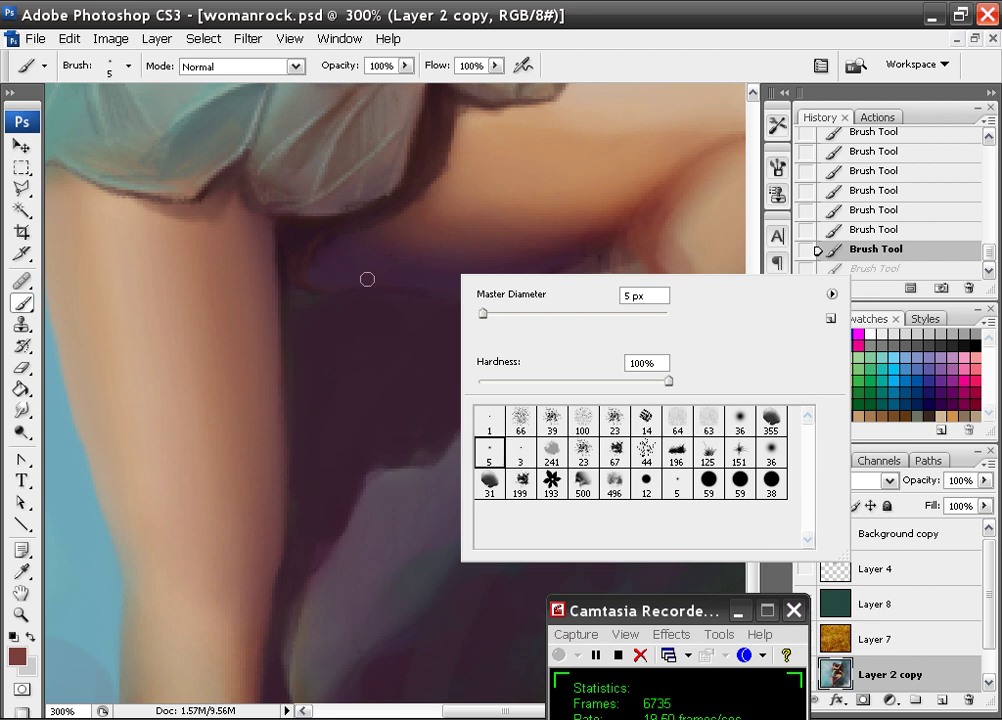
left_click(303, 278)
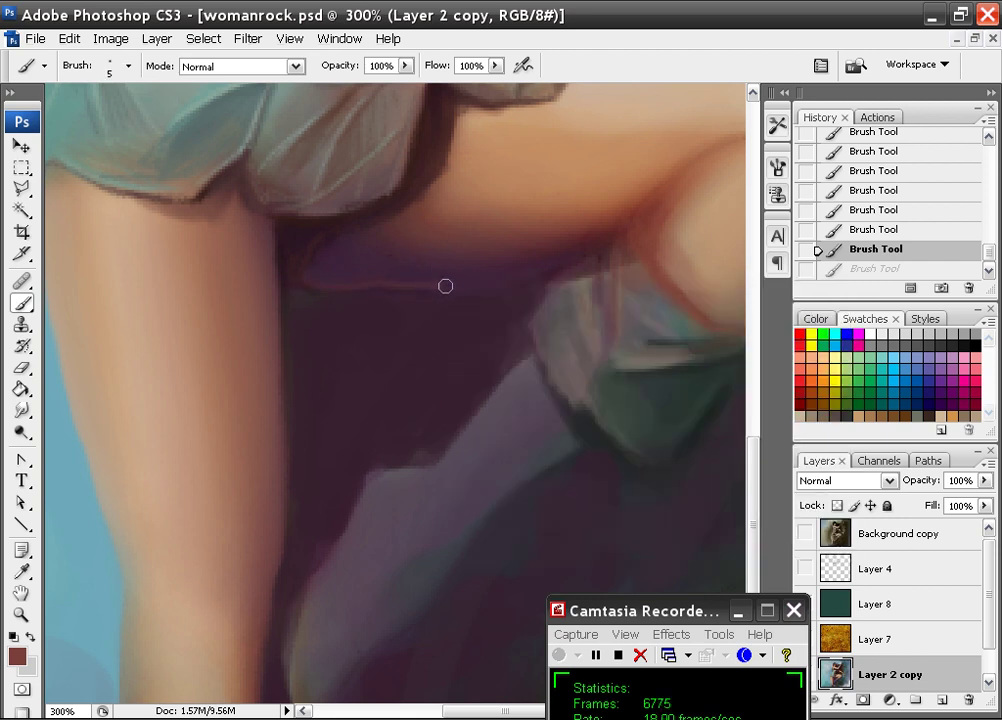
left_click_drag(740, 210, 646, 198)
- Set the brush diameter to 13 px and paint sampled dark plum over the reddish line along the raised thigh's underside
key("ctrl+minus")
key("ctrl+minus")
key("ctrl+minus")
key("ctrl+minus")
key("ctrl+minus")
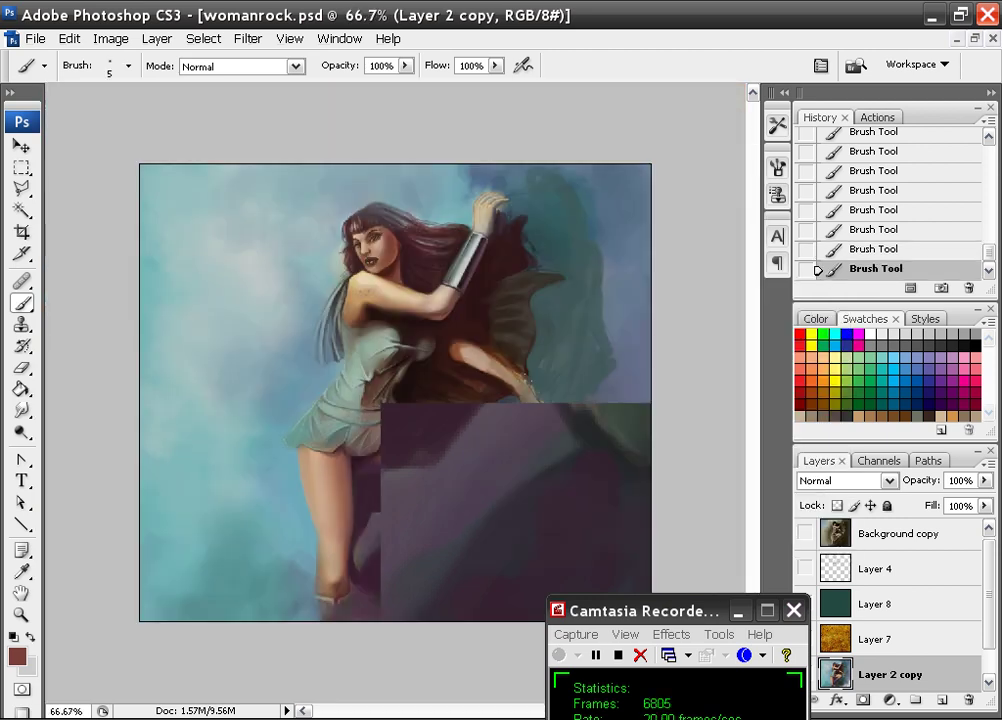
key("ctrl+plus")
key("ctrl+plus")
key("ctrl+plus")
key("ctrl+plus")
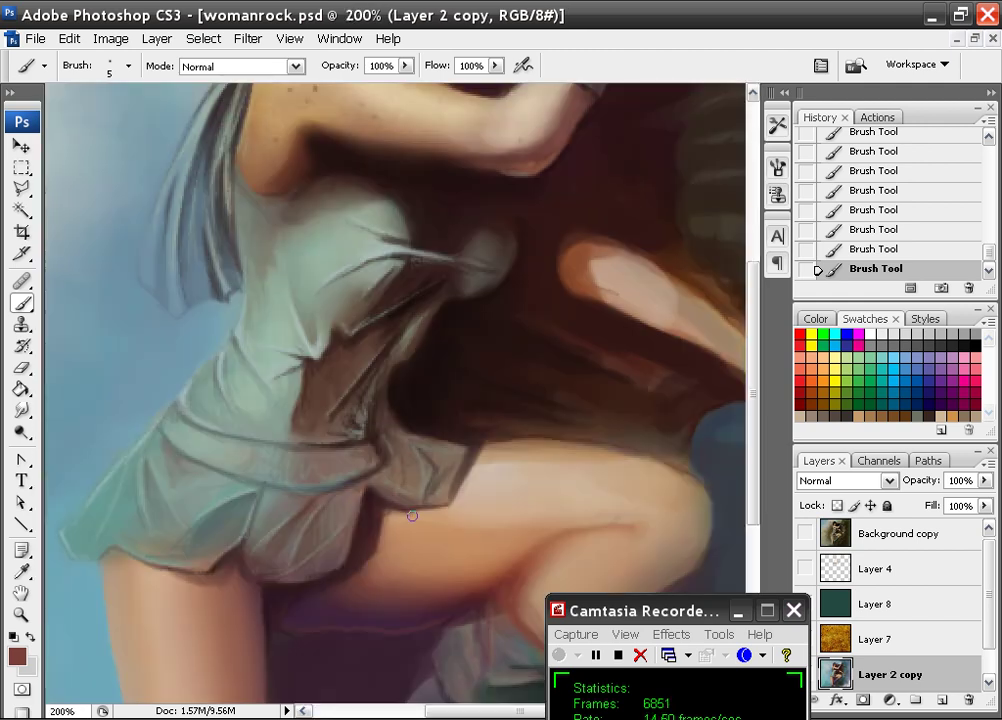
key("ctrl+plus")
key("ctrl+plus")
left_click_drag(412, 615, 362, 95)
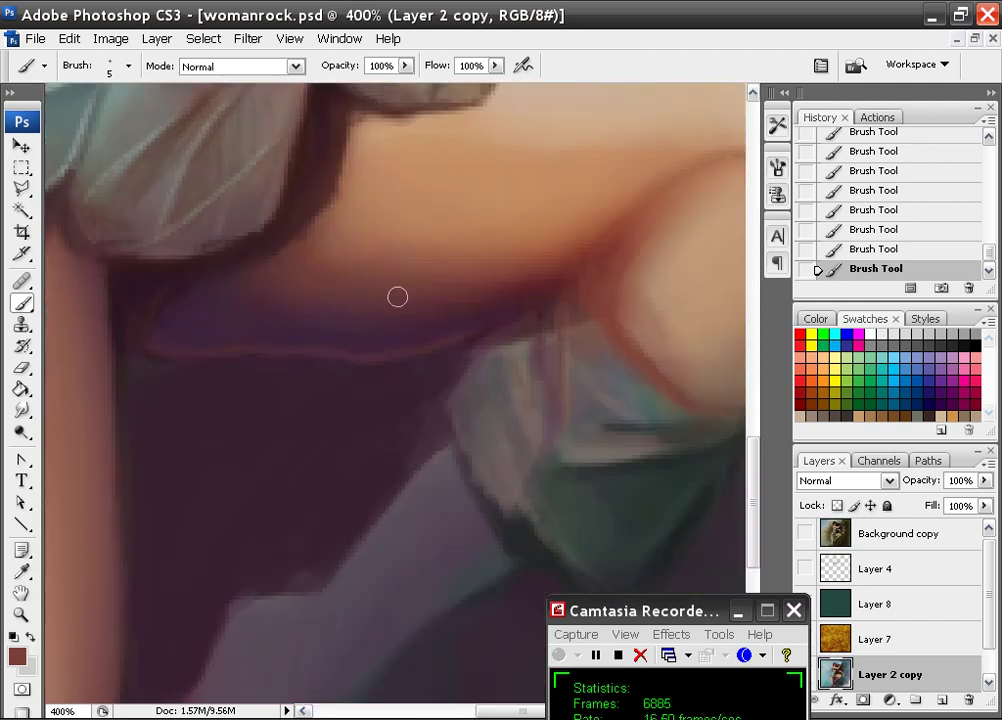
right_click(357, 354)
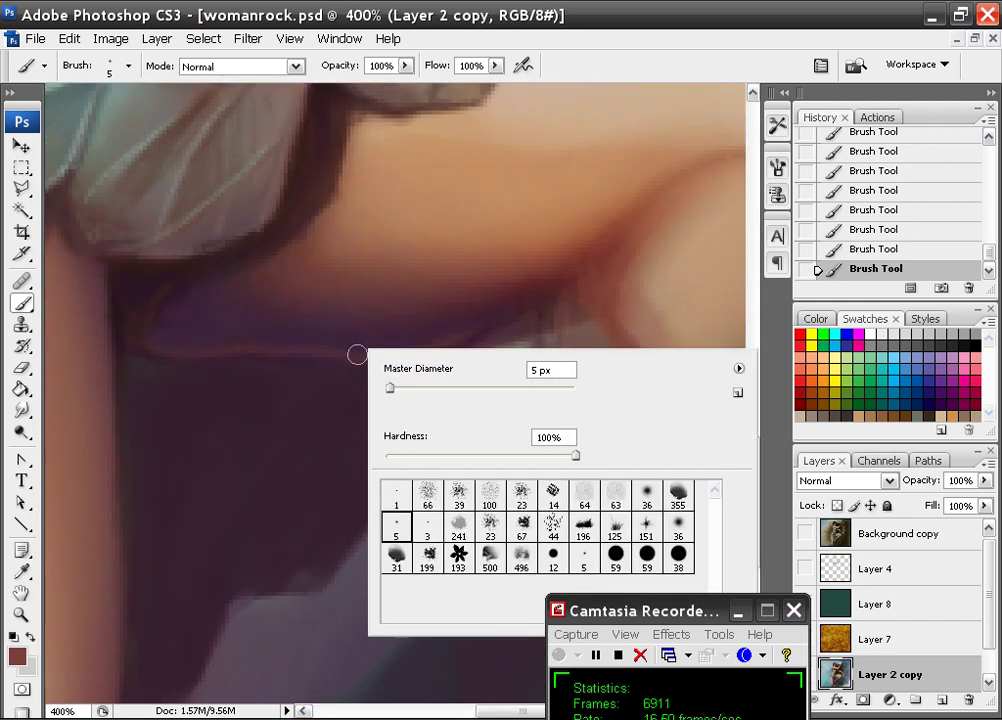
left_click(398, 388)
left_click(219, 349, "alt")
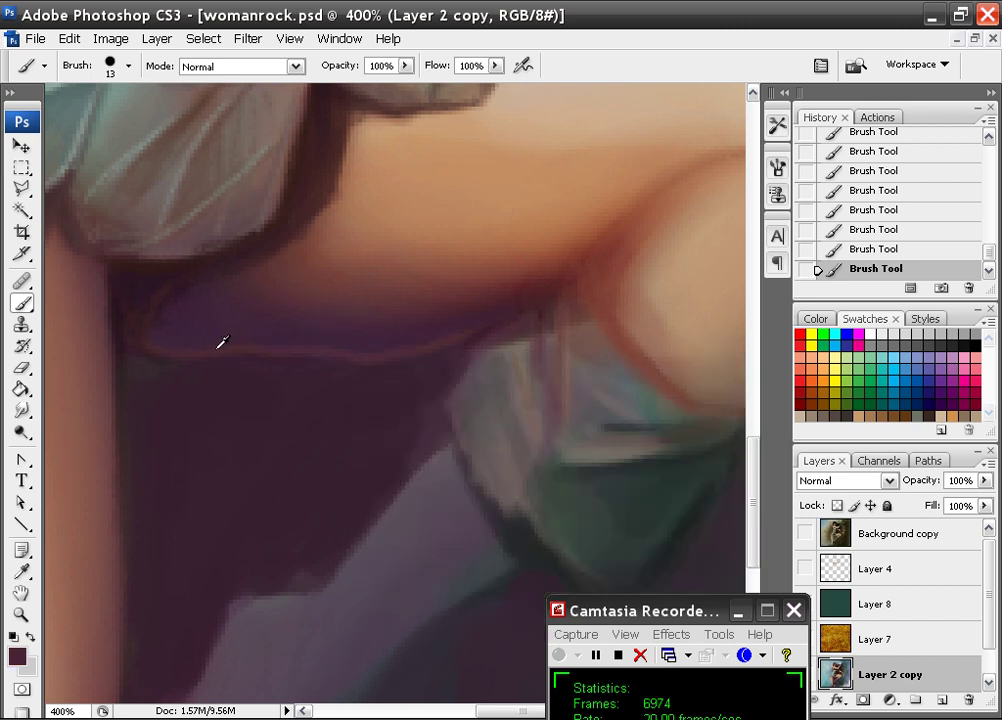
mouse_move(198, 347)
left_mouse_down()
mouse_move(142, 337)
mouse_move(327, 351)
mouse_move(425, 340)
mouse_move(406, 341)
left_mouse_up()
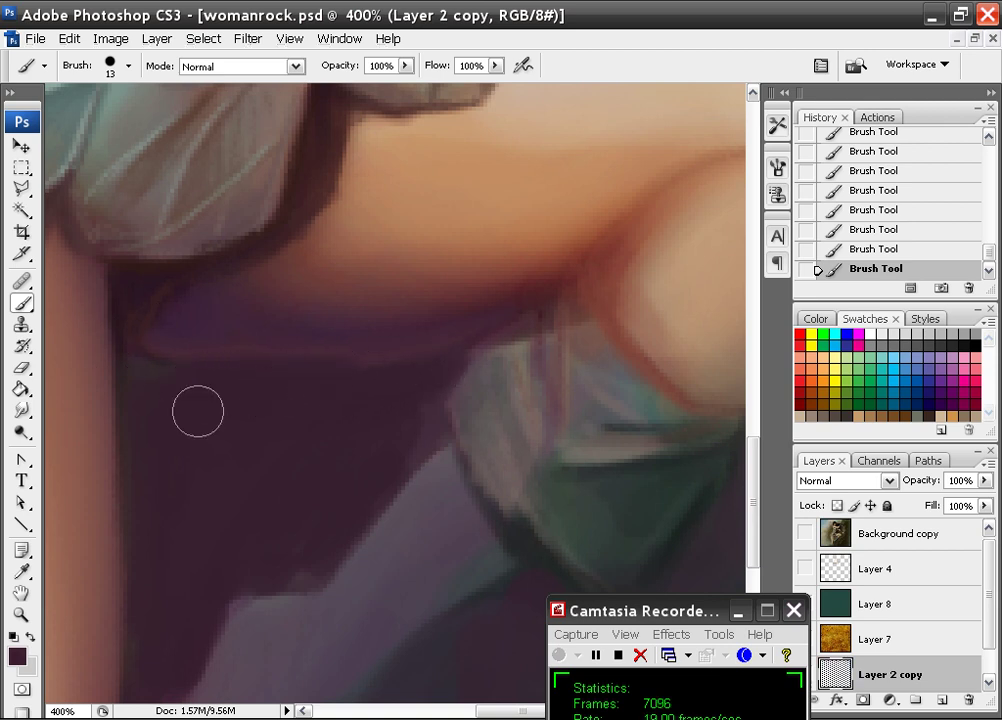
- Examine the whole figure and its background at reduced magnification to judge the painted leg area
key("ctrl+minus")
key("ctrl+minus")
key("ctrl+minus")
key("ctrl+minus")
key("ctrl+minus")
key("ctrl+minus")
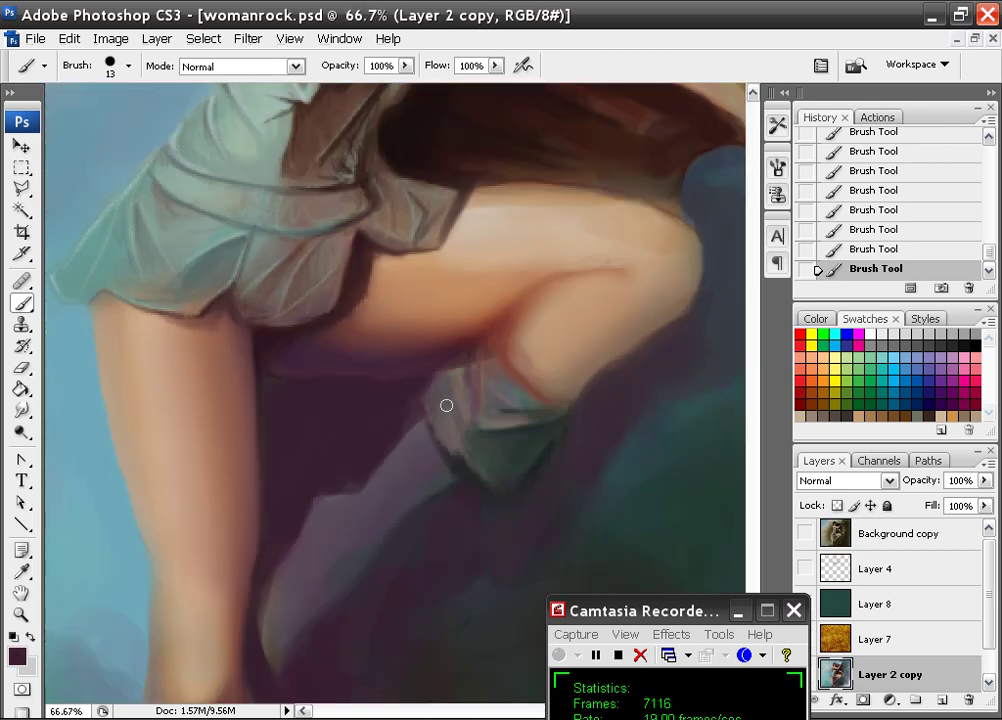
key("ctrl+plus")
key("ctrl+plus")
key("ctrl+plus")
key("ctrl+minus")
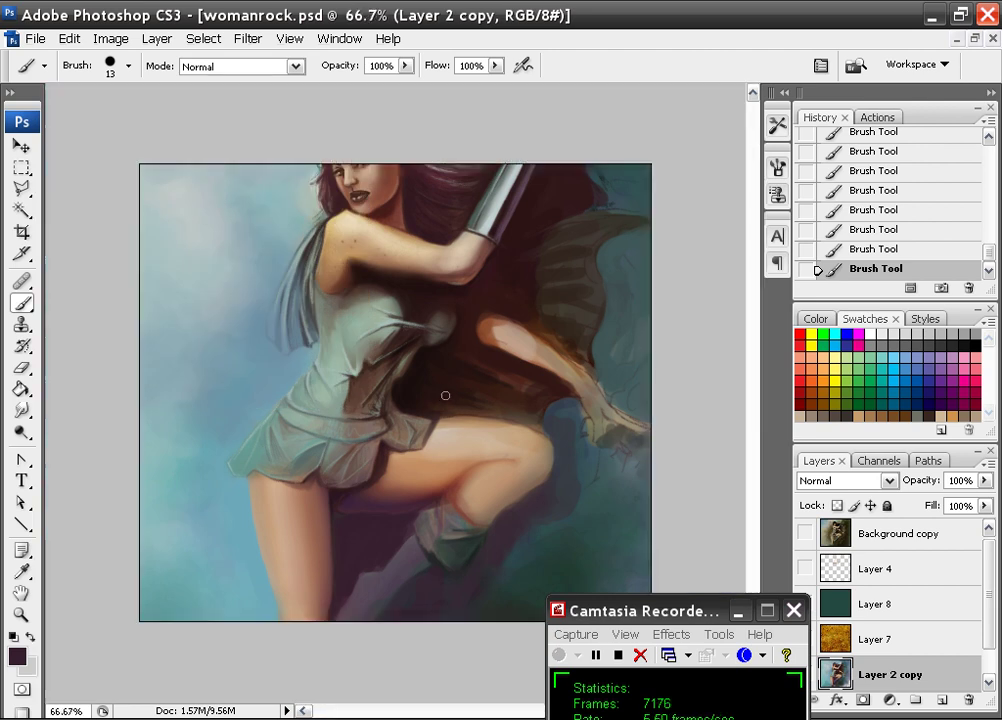
key("ctrl+plus")
mouse_move(501, 385)
left_mouse_down()
mouse_move(521, 409)
mouse_move(476, 360)
left_mouse_up()
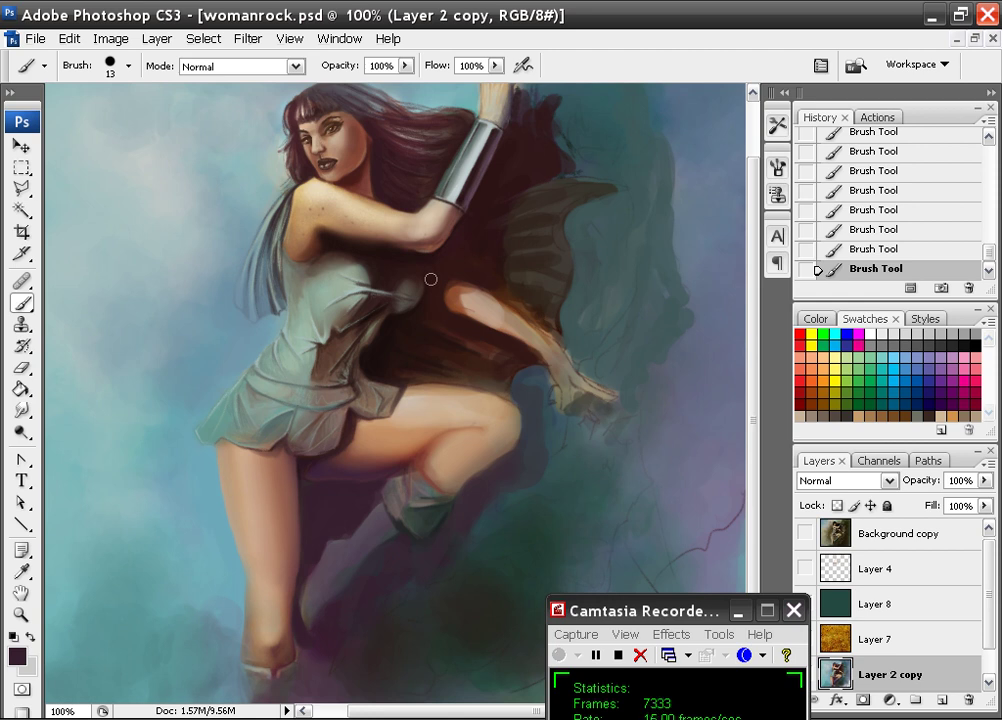
mouse_move(562, 255)
left_mouse_down()
mouse_move(559, 206)
mouse_move(519, 297)
mouse_move(528, 85)
left_mouse_up()
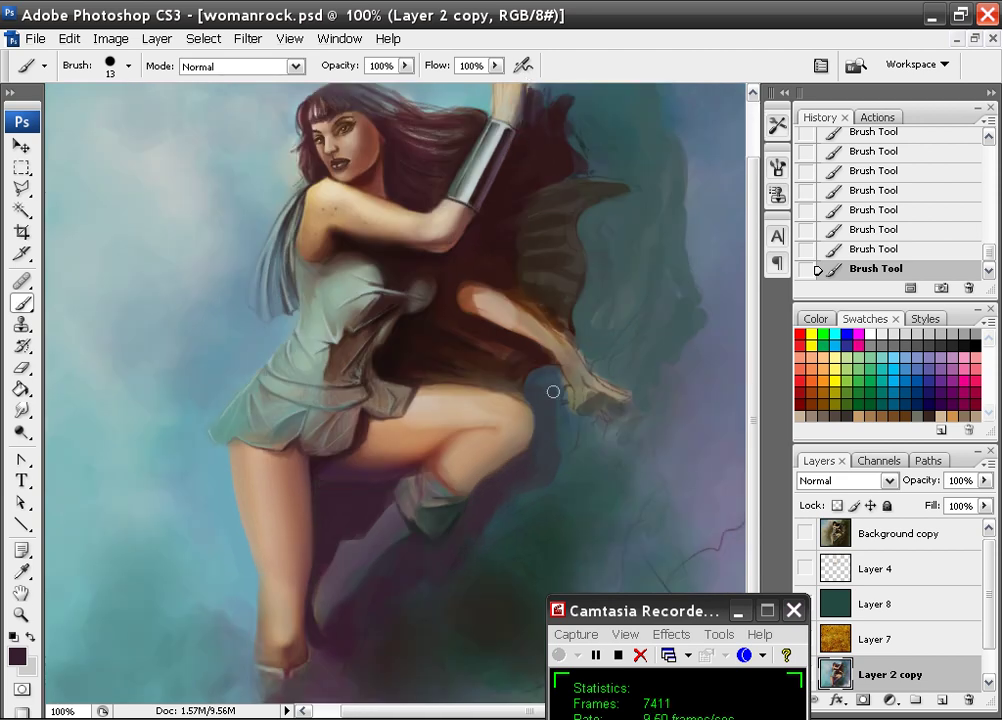
- Paint sampled reddish-brown and tan tones around the end of the skin crease behind the bent knee
key("ctrl+plus")
key("ctrl+plus")
left_click_drag(548, 342, 341, 137)
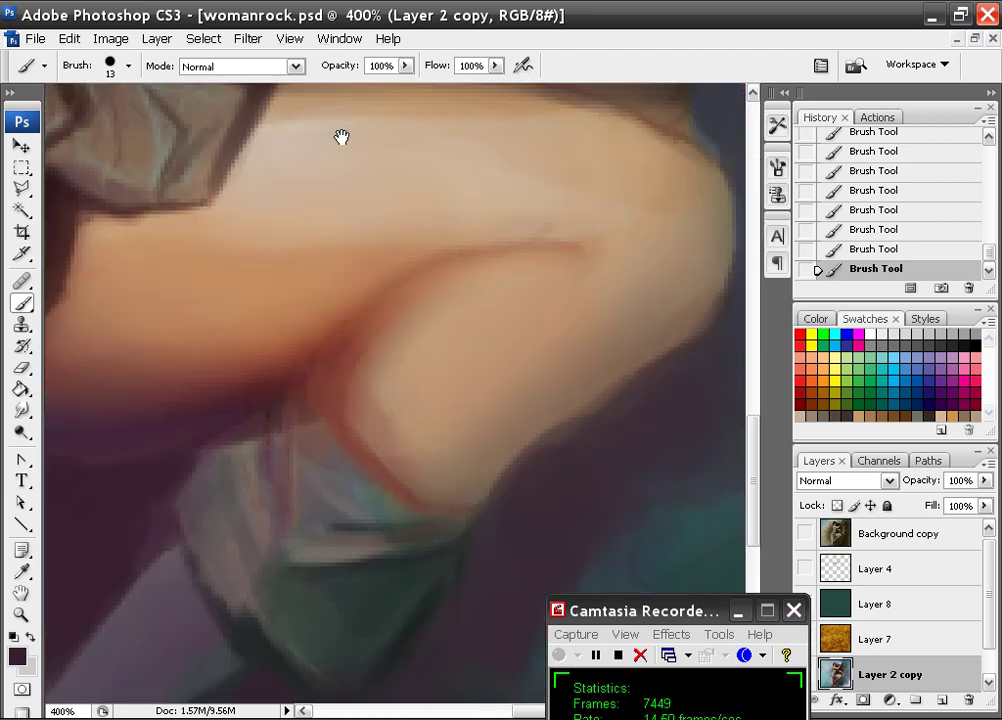
left_click_drag(418, 160, 396, 279)
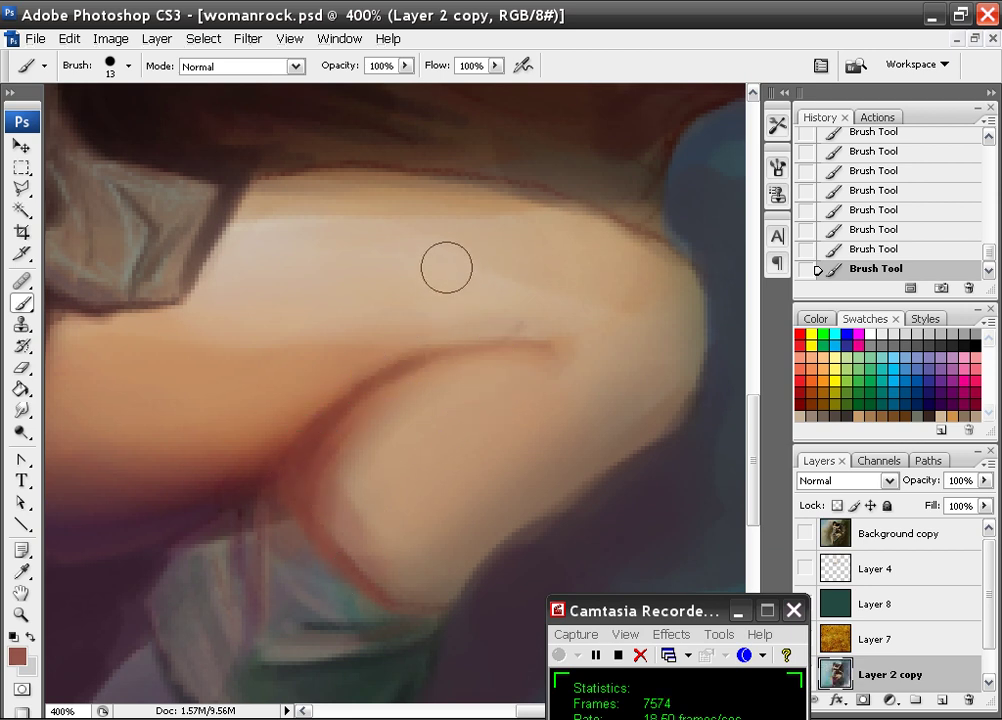
left_click(536, 348, "alt")
mouse_move(540, 349)
left_mouse_down()
mouse_move(522, 334)
mouse_move(475, 428)
left_mouse_up()
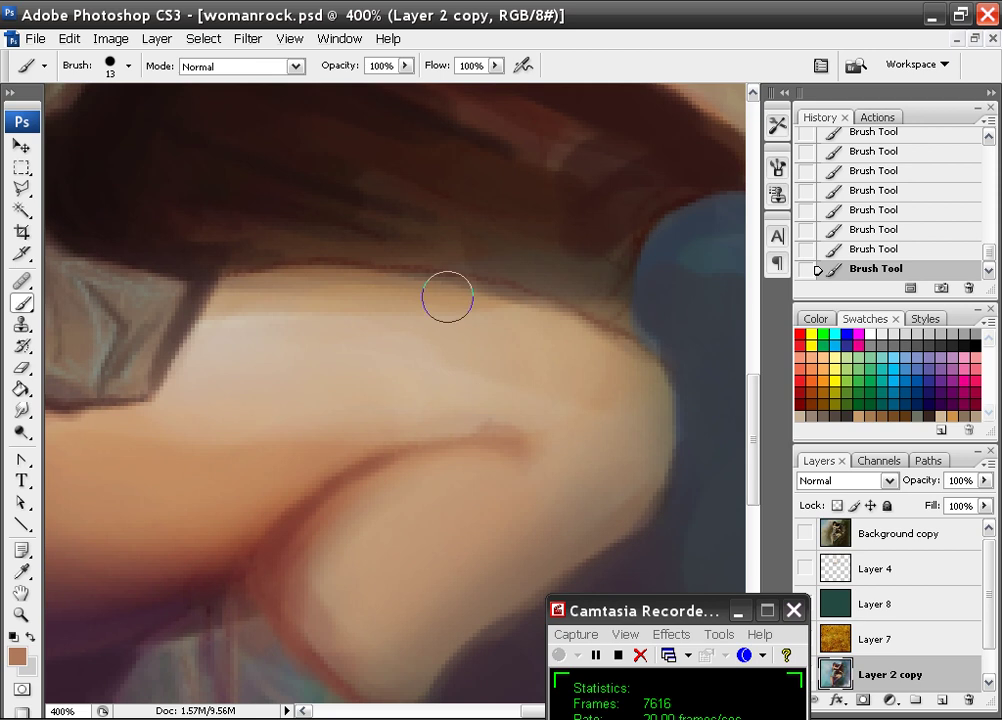
- Choose the soft 36 px brush, reduce it to 19 px, and blend sampled flesh tones over the raised thigh toward the knee
right_click(431, 306)
left_click(732, 485)
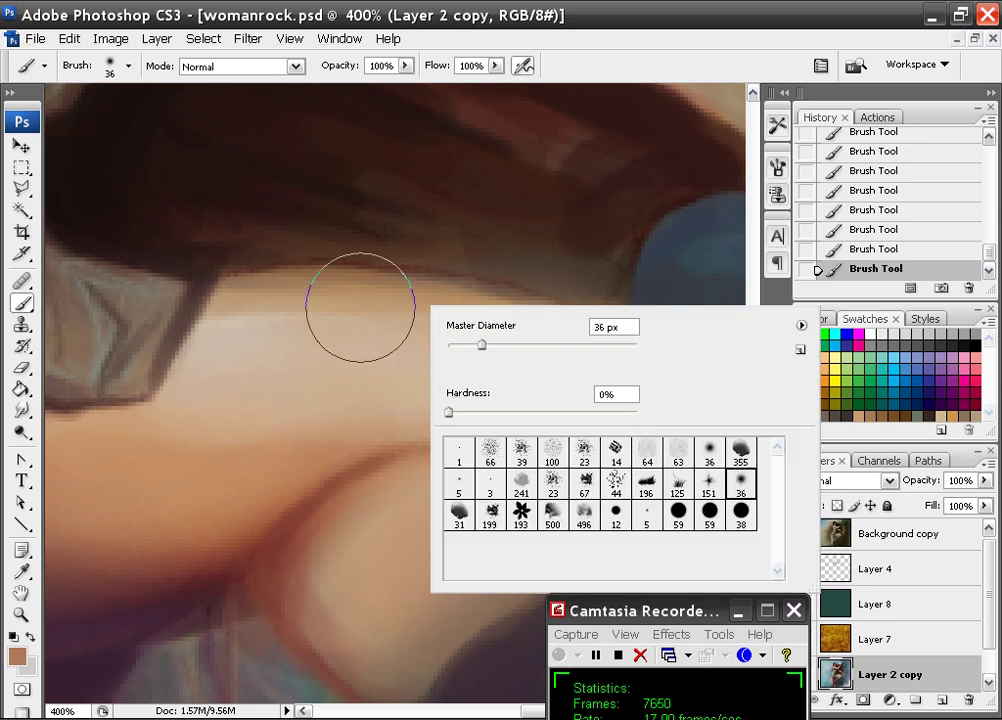
left_click(466, 343)
left_click(242, 349, "alt")
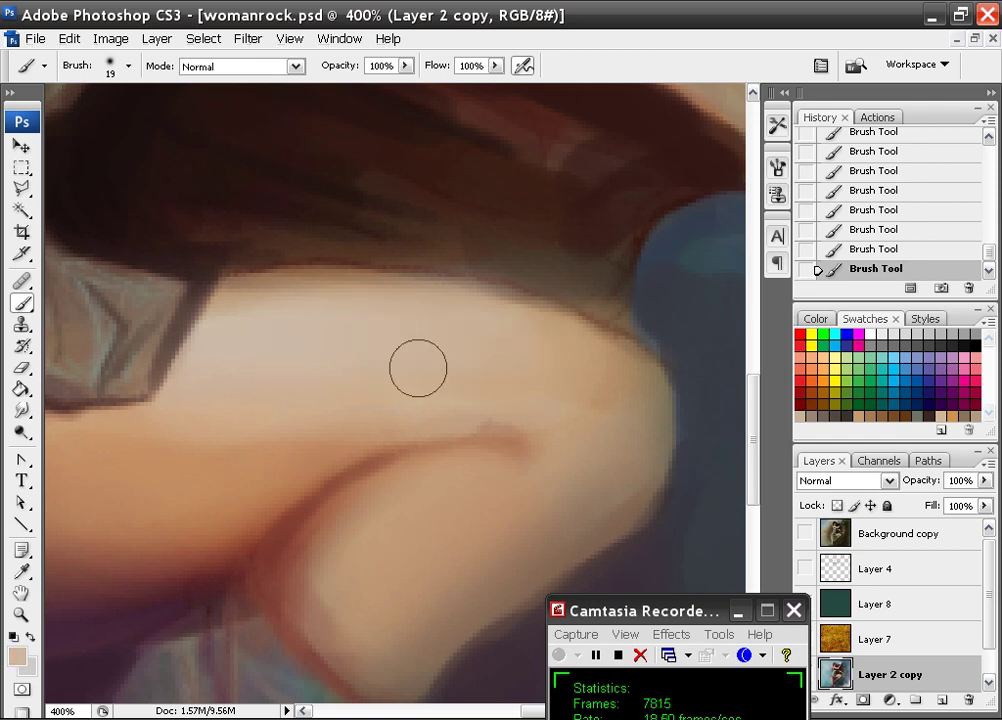
left_click(248, 459, "alt")
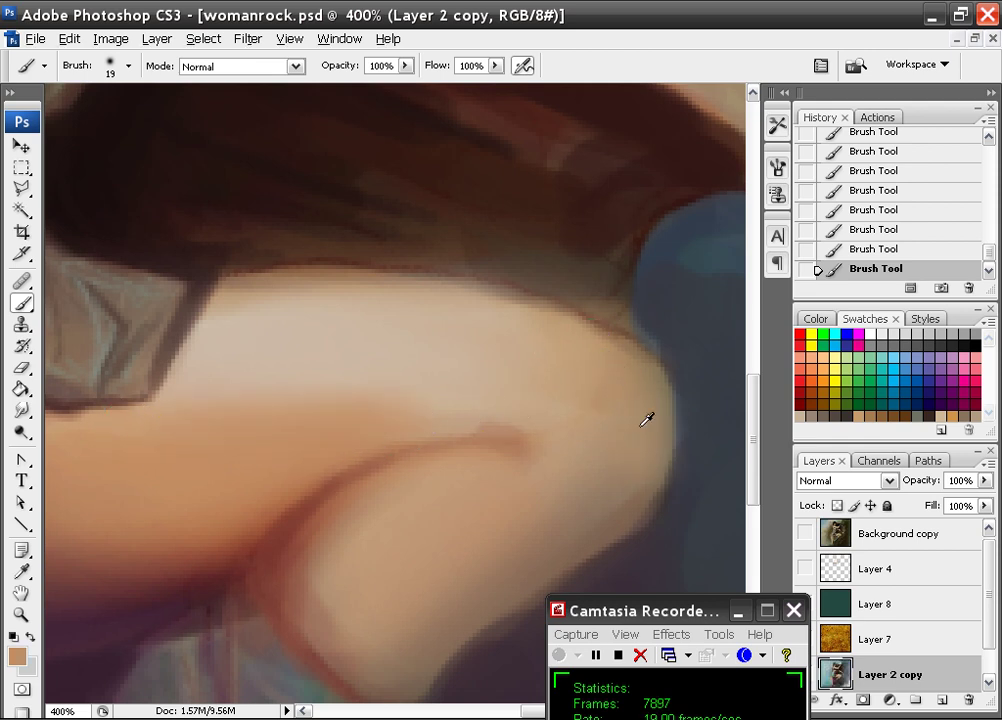
left_click_drag(573, 467, 552, 358)
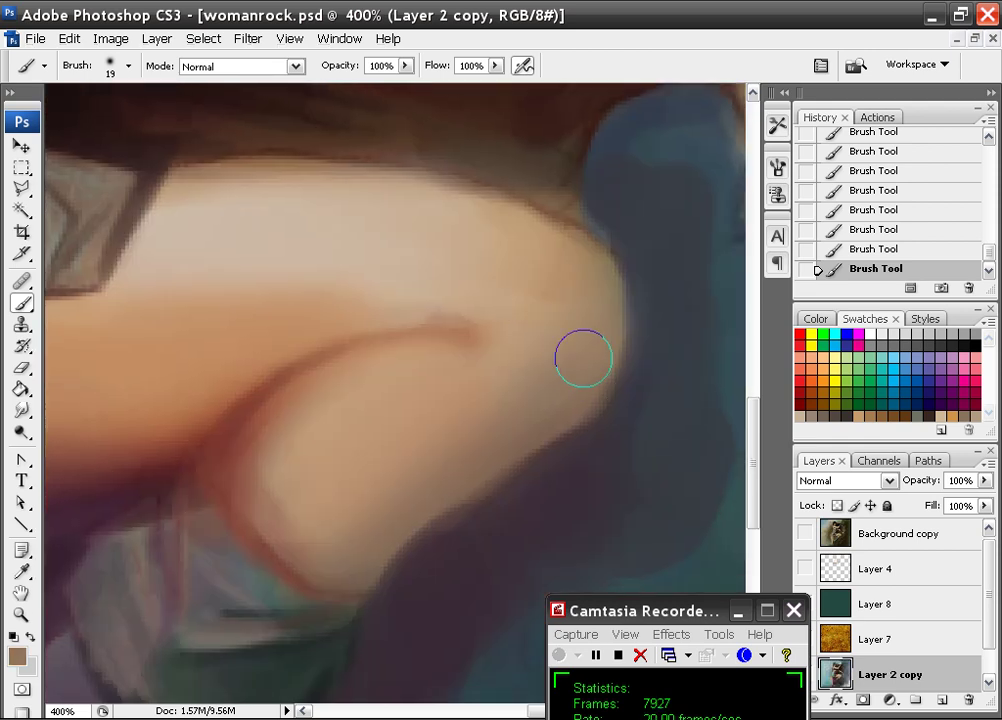
- Show the Background copy layer temporarily to study the reference knee, boot cuff, calf and ankle
left_click(803, 534)
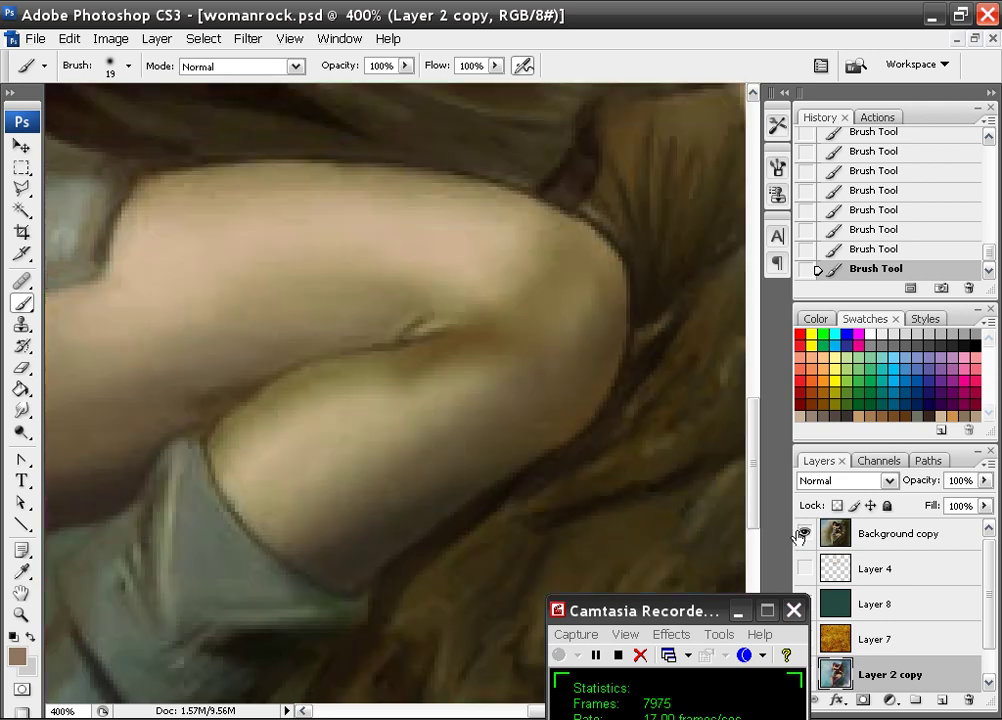
mouse_move(318, 370)
left_mouse_down()
mouse_move(492, 340)
mouse_move(566, 264)
left_mouse_up()
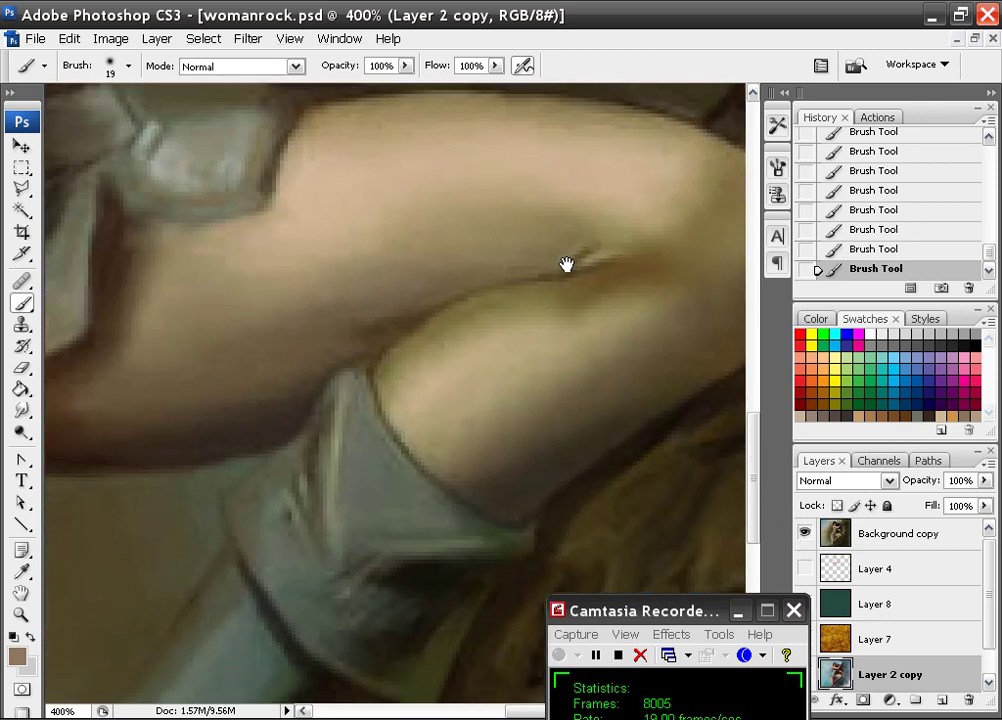
mouse_move(423, 268)
left_mouse_down()
mouse_move(488, 293)
mouse_move(550, 183)
mouse_move(482, 110)
left_mouse_up()
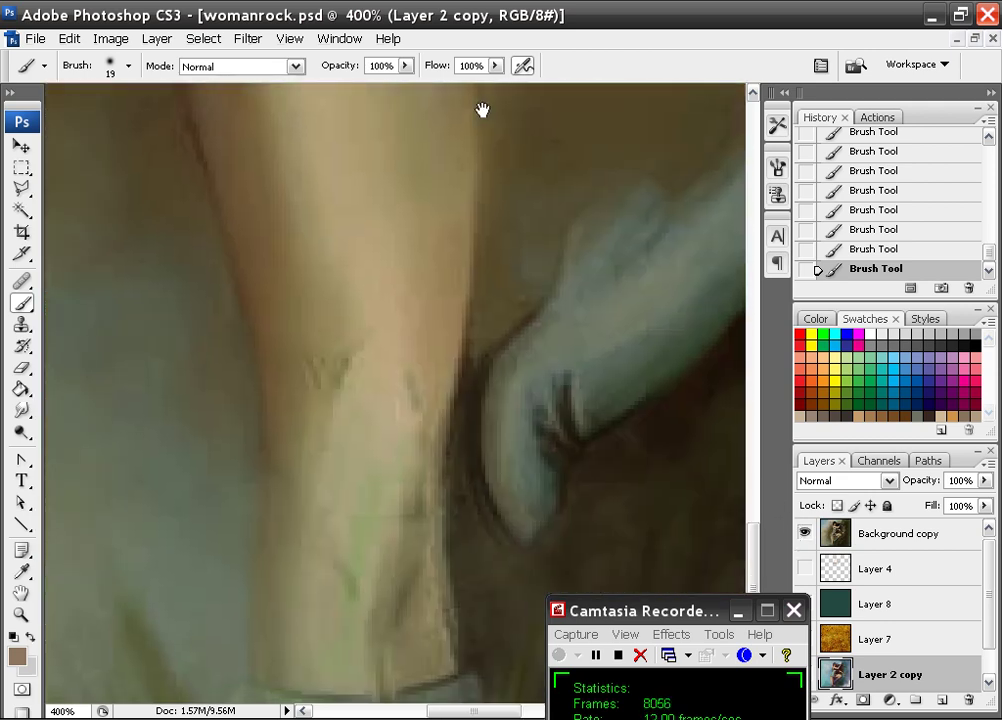
left_click_drag(516, 294, 476, 152)
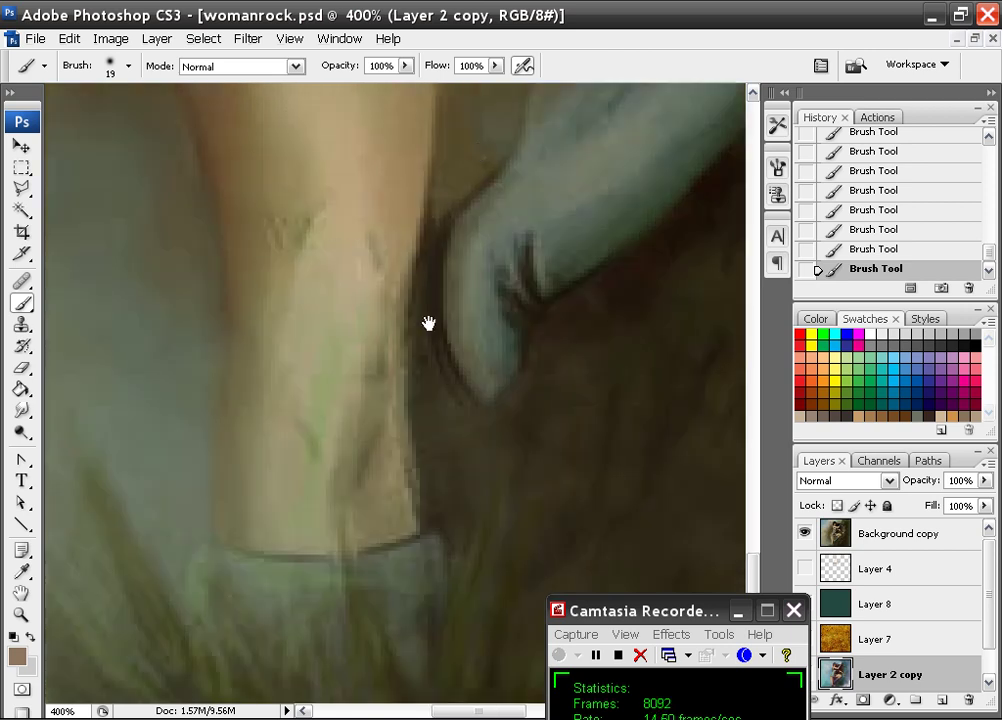
left_click_drag(398, 181, 407, 459)
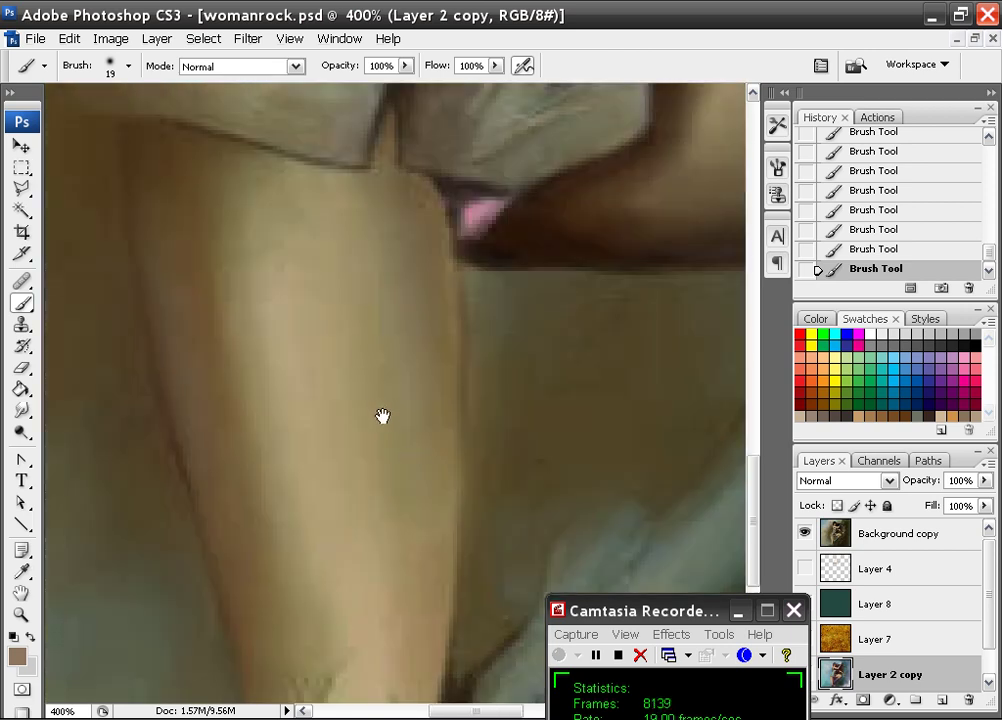
left_click_drag(382, 416, 327, 253)
left_click(805, 533)
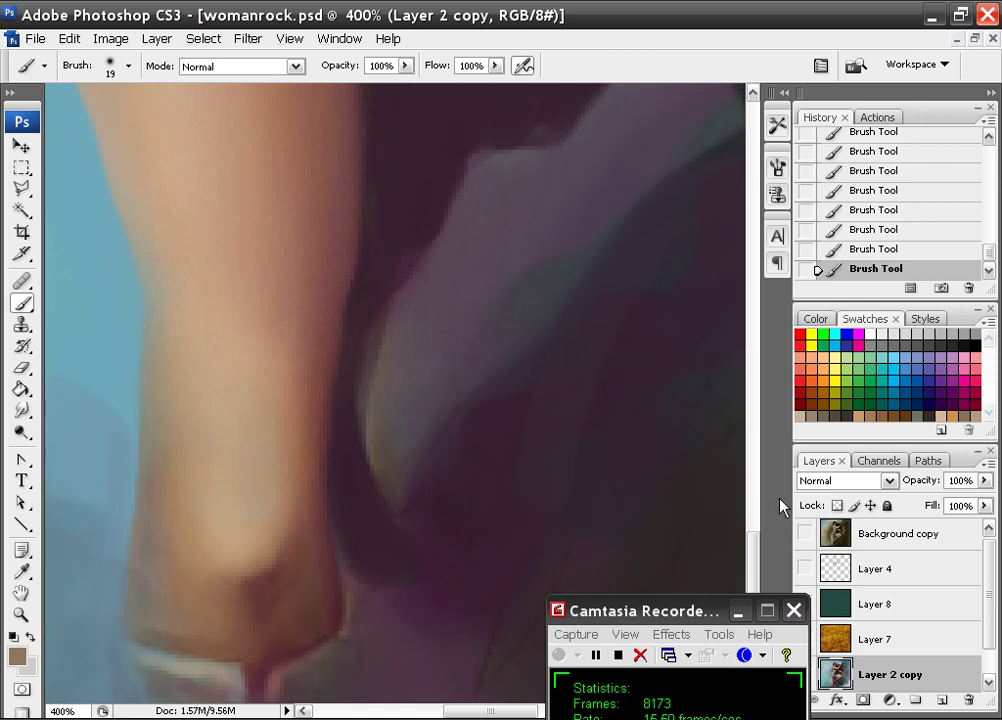
- Paint a dark reddish-brown contour up the inner side of the standing leg's ankle, using the 5 px brush instead of the soft one
left_click(271, 578, "alt")
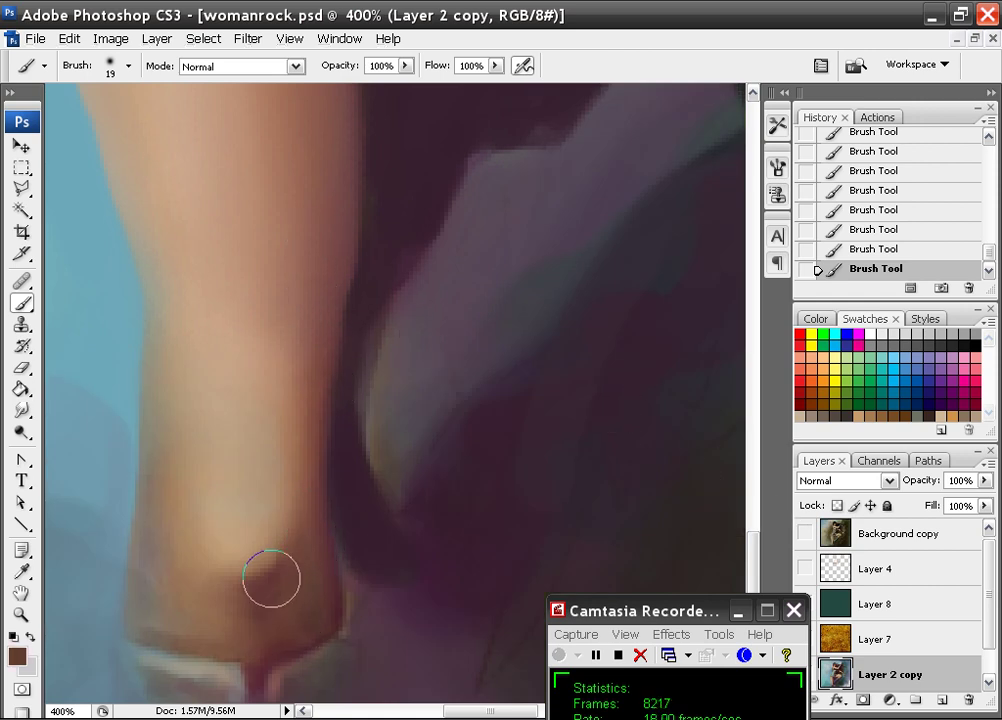
left_click_drag(271, 578, 298, 428)
key("ctrl+z")
right_click(313, 423)
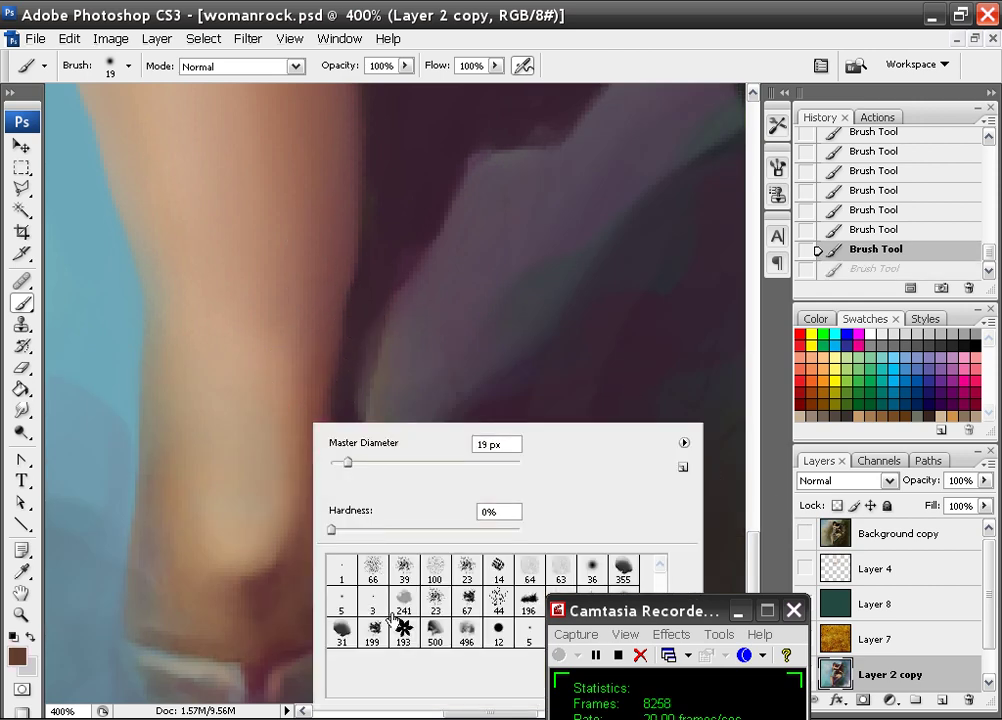
left_click(342, 601)
mouse_move(275, 586)
left_mouse_down()
mouse_move(261, 581)
mouse_move(296, 500)
mouse_move(295, 462)
left_mouse_up()
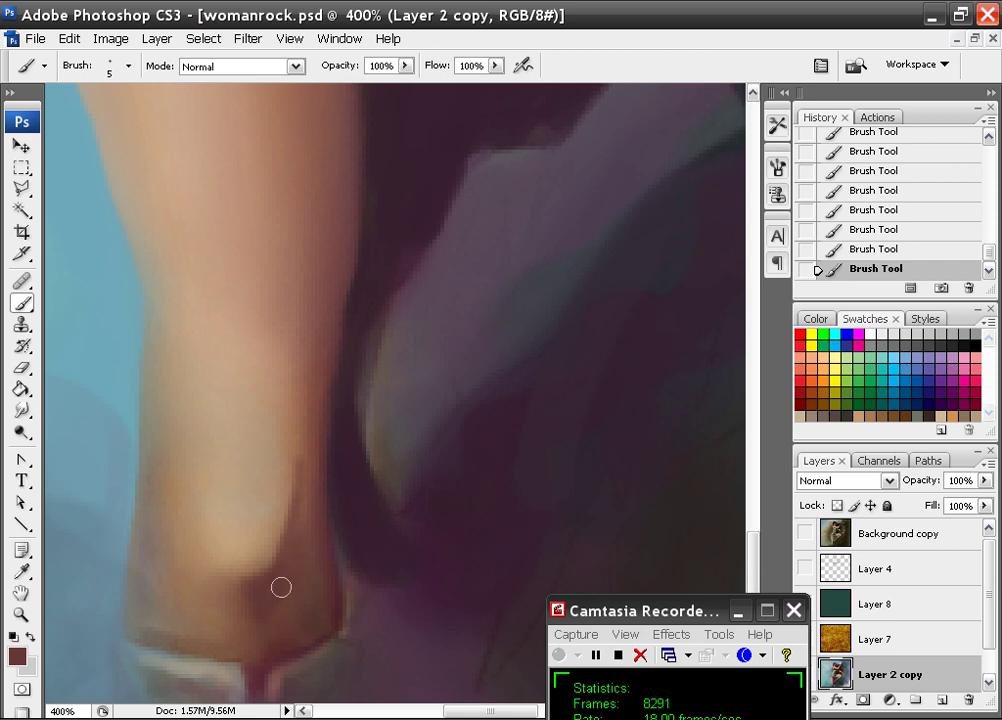
left_click_drag(532, 239, 462, 379)
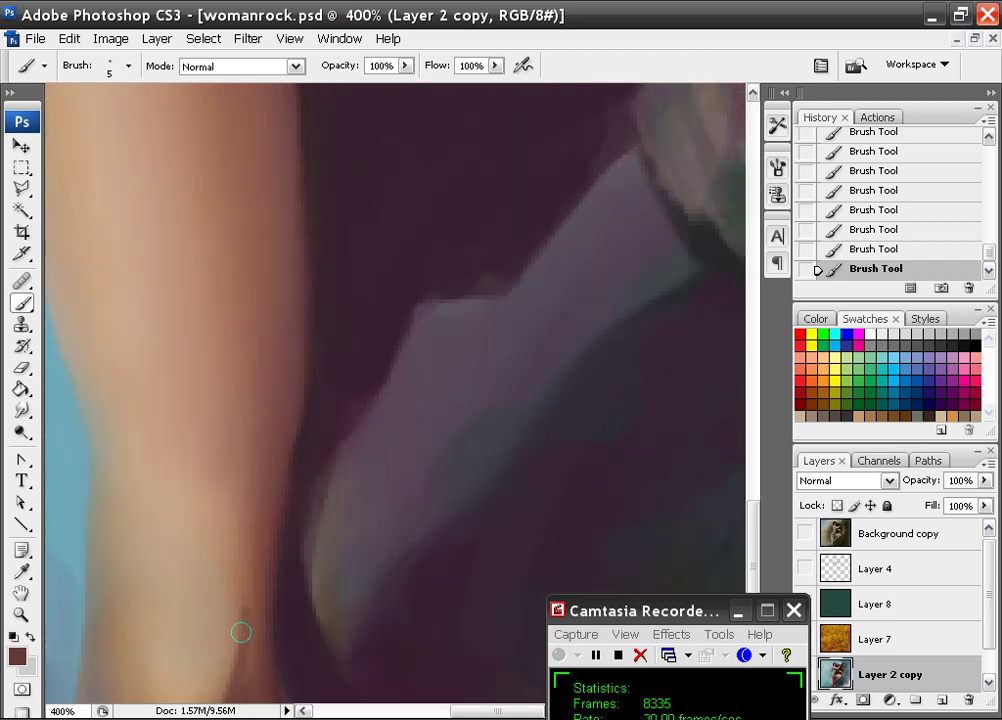
left_click_drag(253, 546, 271, 438)
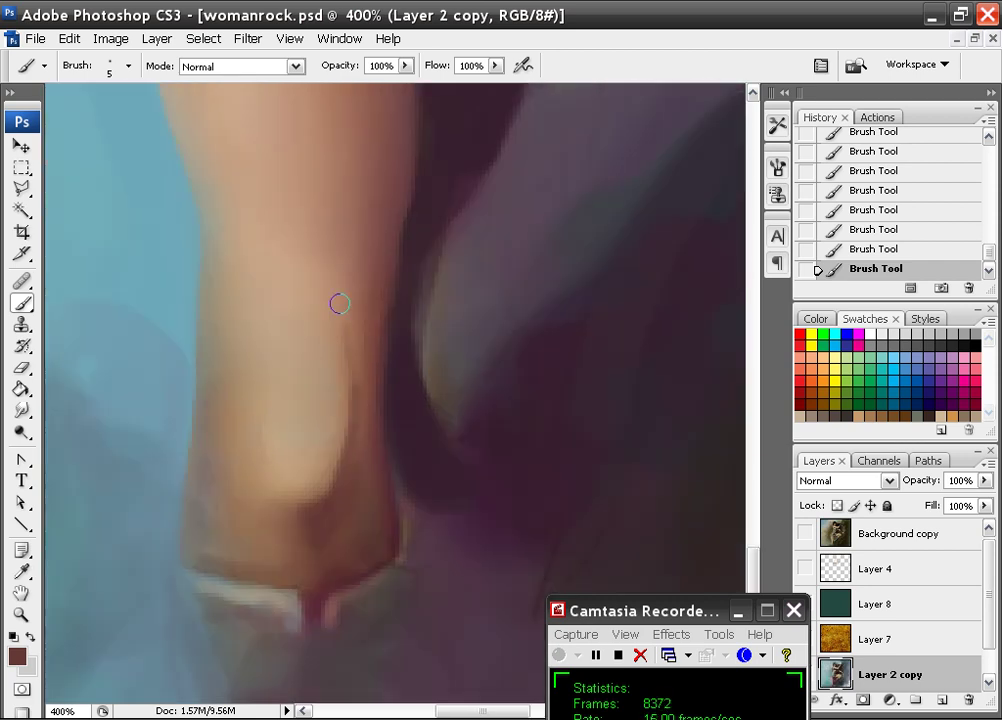
- Blend the upper end of the ankle contour into the calf with sampled medium and lighter browns
mouse_move(569, 186)
left_mouse_down()
mouse_move(454, 385)
mouse_move(597, 105)
left_mouse_up()
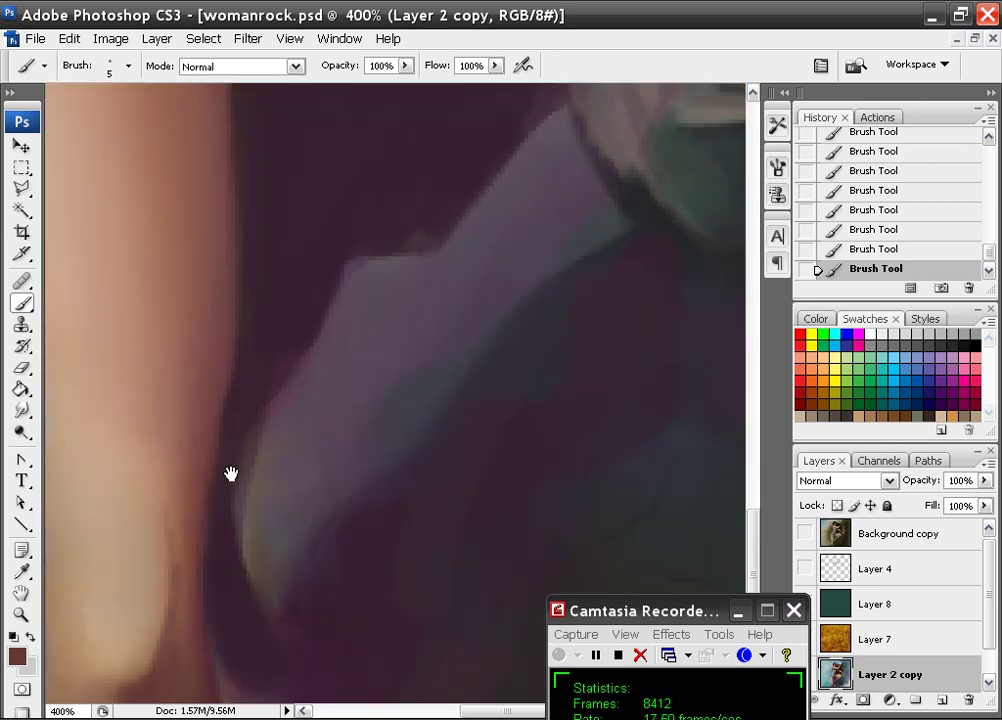
left_click_drag(230, 472, 294, 383)
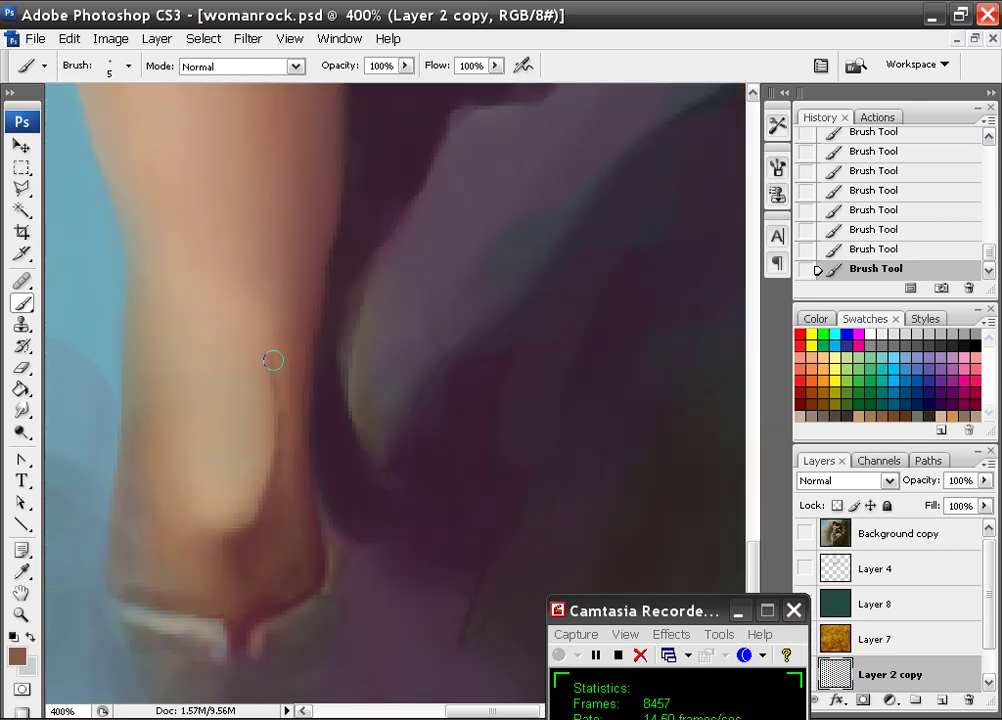
left_click(276, 487, "alt")
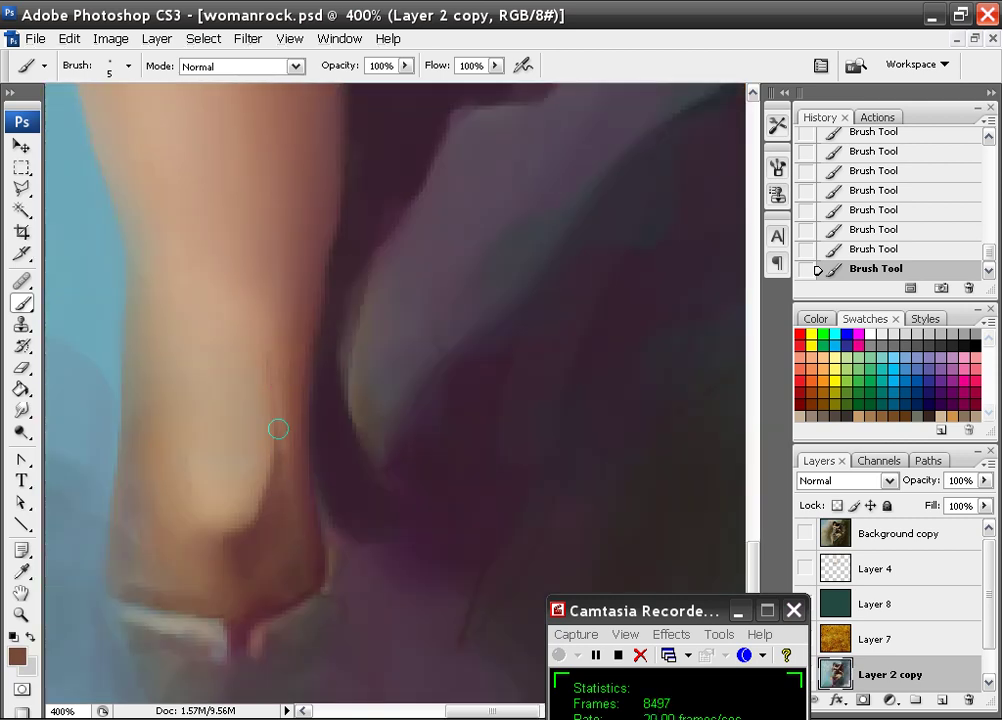
left_click_drag(278, 428, 284, 460)
left_click(271, 383, "alt")
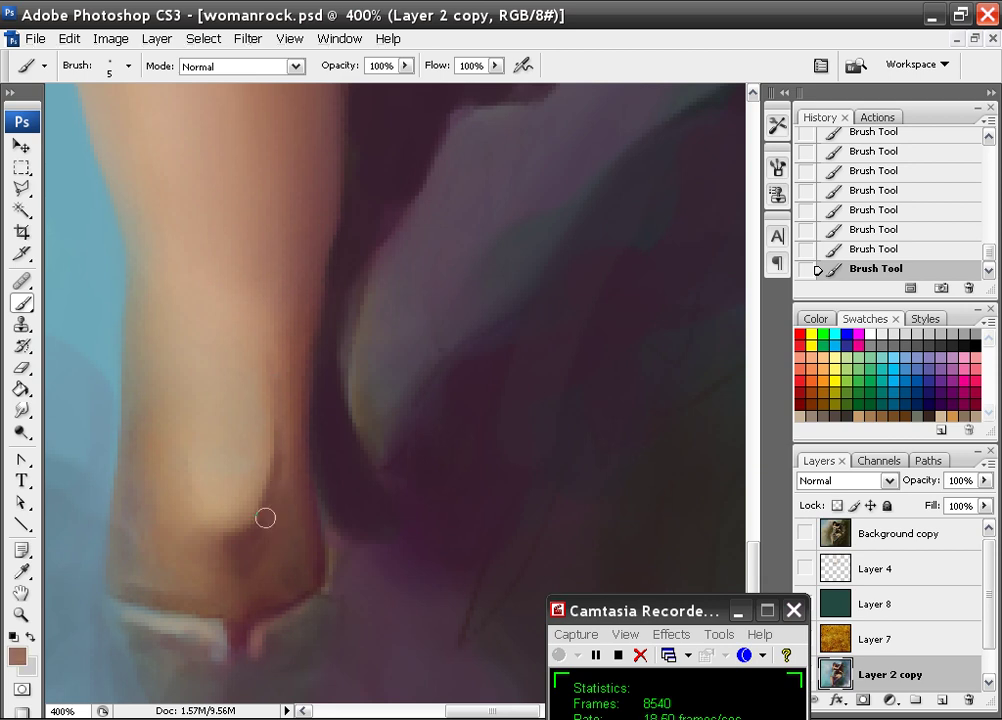
- Strengthen the ankle contour with sampled reddish brown and the tip of the raised knee's crease with sampled lighter brown
left_click(293, 476, "alt")
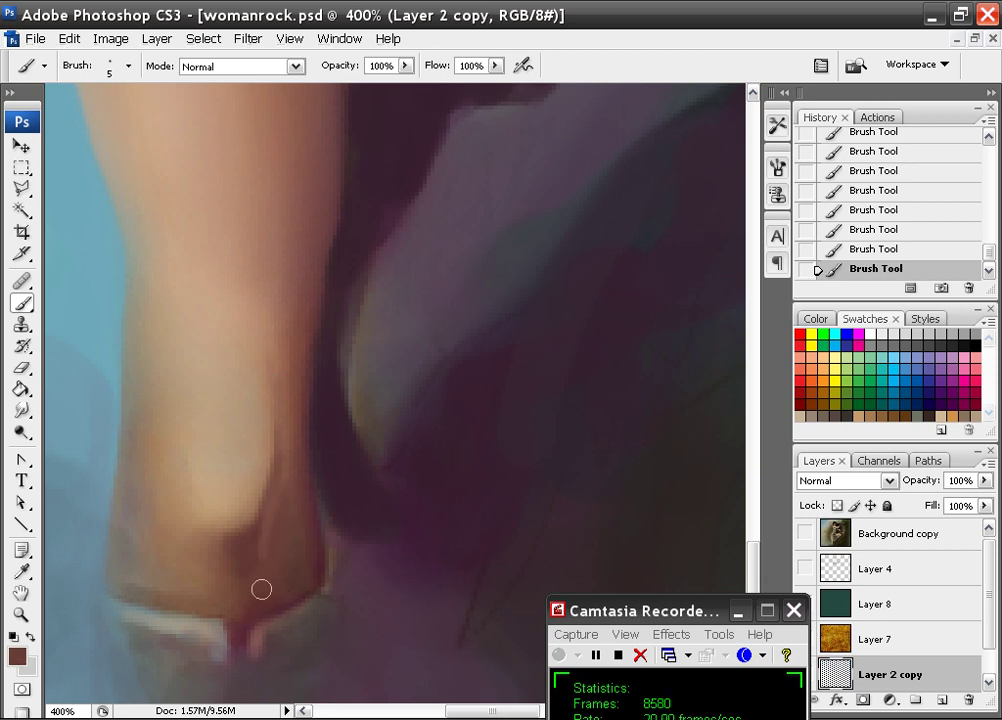
mouse_move(488, 268)
left_mouse_down()
mouse_move(488, 409)
mouse_move(399, 441)
mouse_move(333, 360)
mouse_move(414, 340)
mouse_move(493, 301)
left_mouse_up()
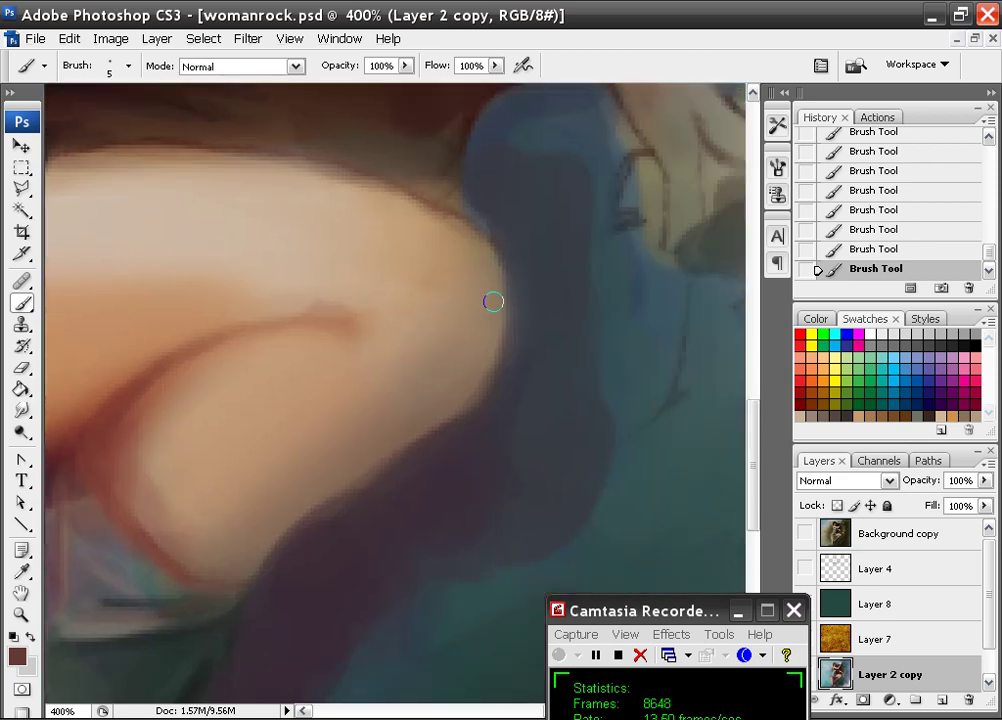
left_click(321, 317, "alt")
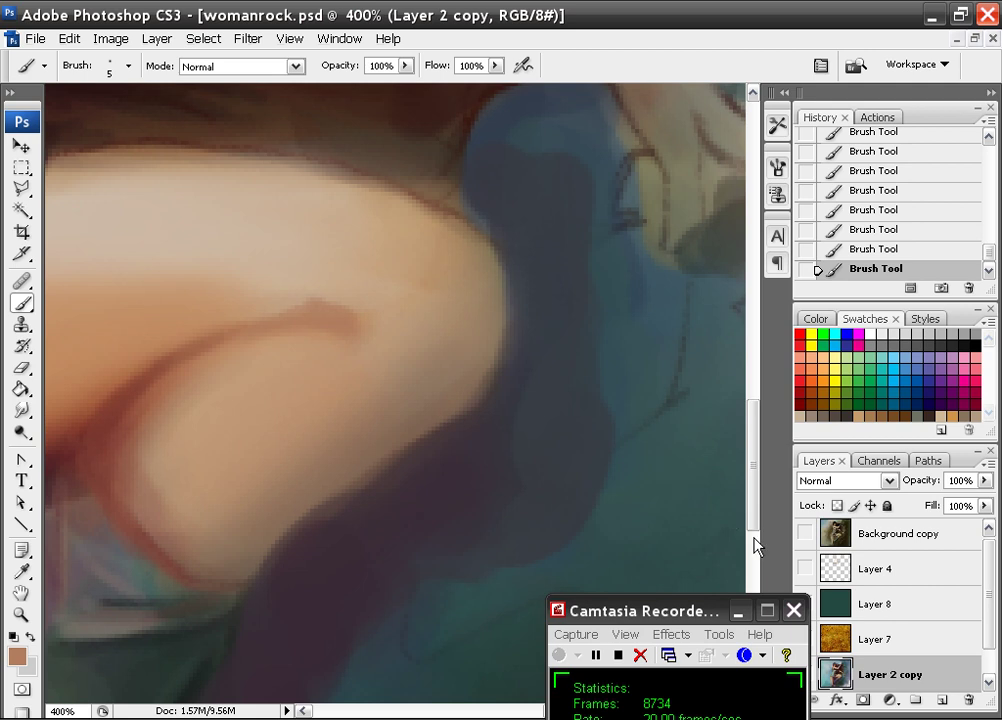
- Show the Background copy layer temporarily to study the reference thigh, knee fold and calf
left_click(804, 534)
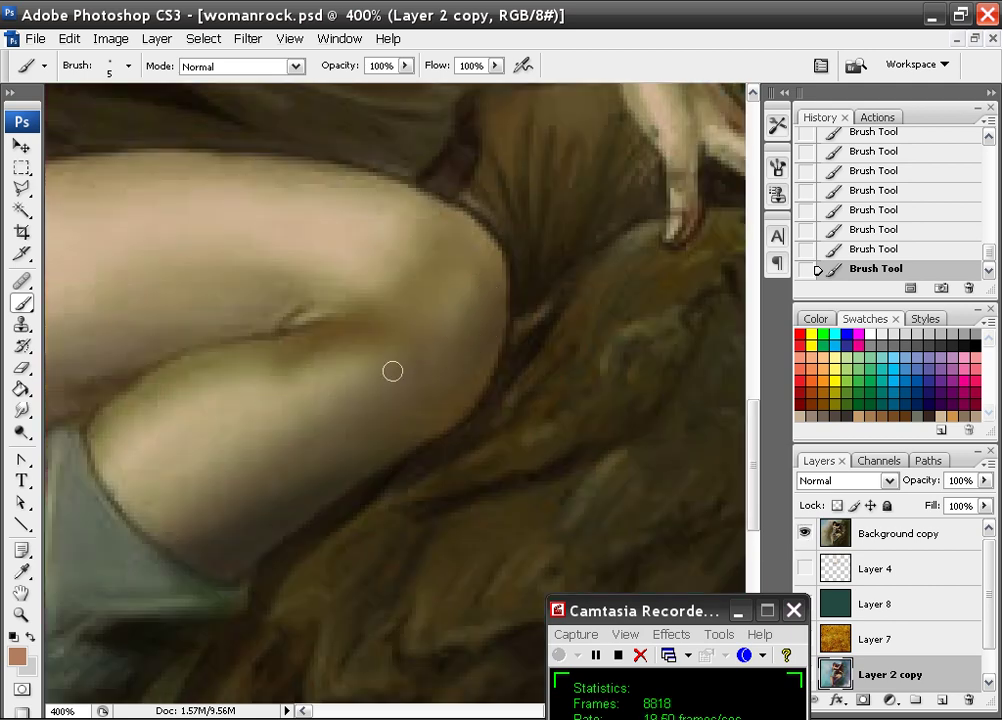
left_click_drag(408, 378, 545, 377)
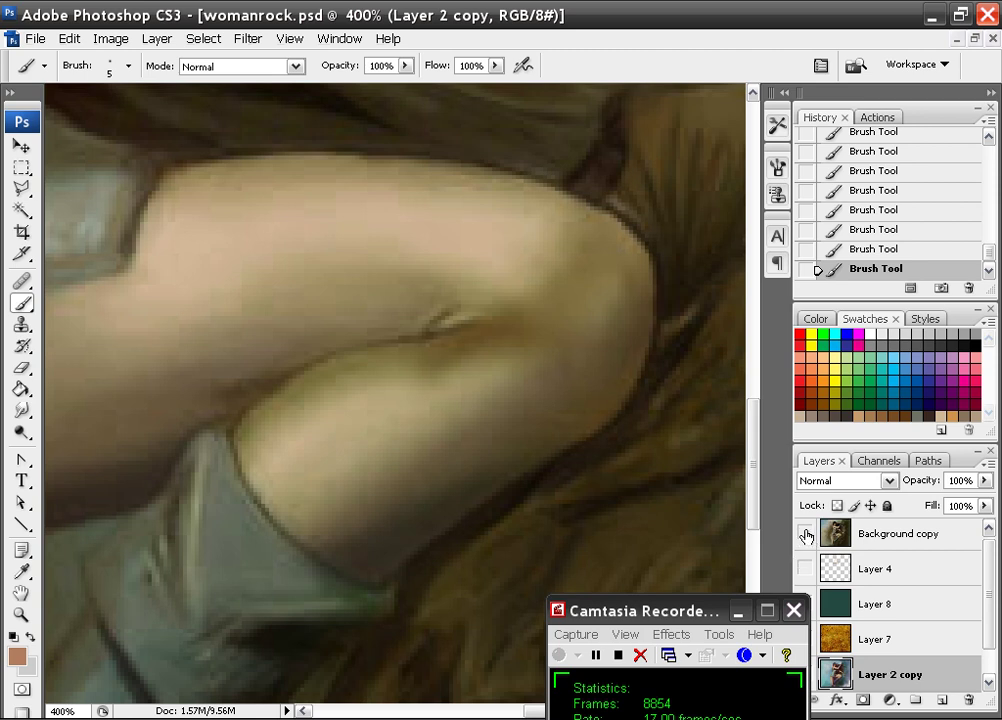
left_click(805, 534)
- Paint a reddish-brown shadow along the underside of the raised calf above the boot cuff, using a color sampled from the crease
left_click(288, 346, "alt")
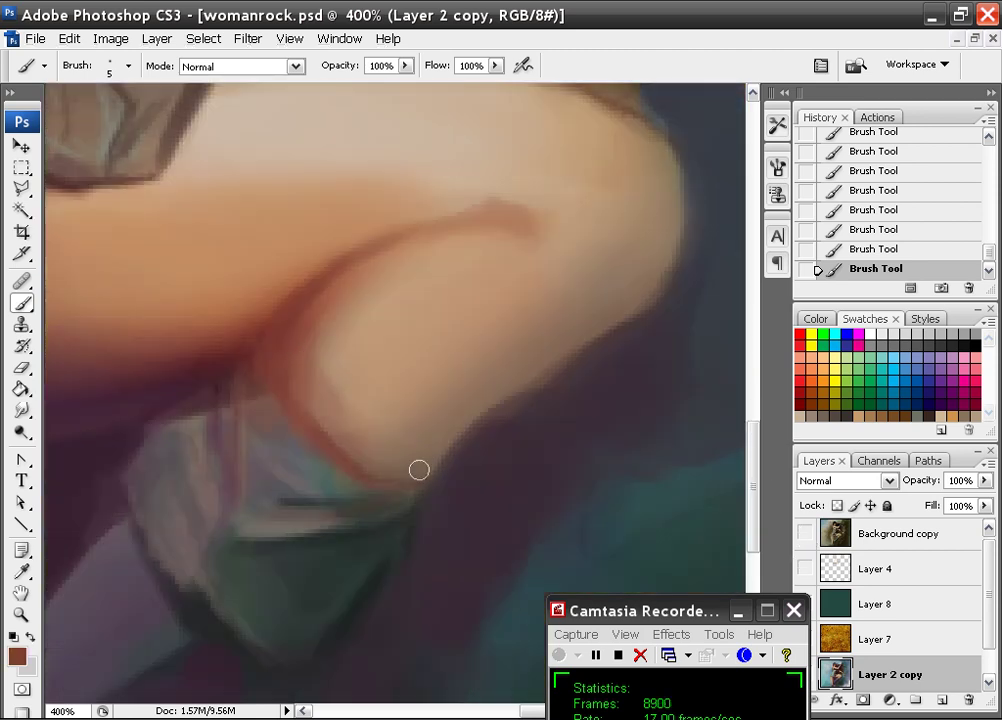
mouse_move(388, 471)
left_mouse_down()
mouse_move(501, 372)
mouse_move(345, 437)
left_mouse_up()
mouse_move(407, 423)
left_mouse_down()
mouse_move(411, 437)
mouse_move(447, 391)
mouse_move(405, 416)
mouse_move(373, 469)
mouse_move(500, 393)
left_mouse_up()
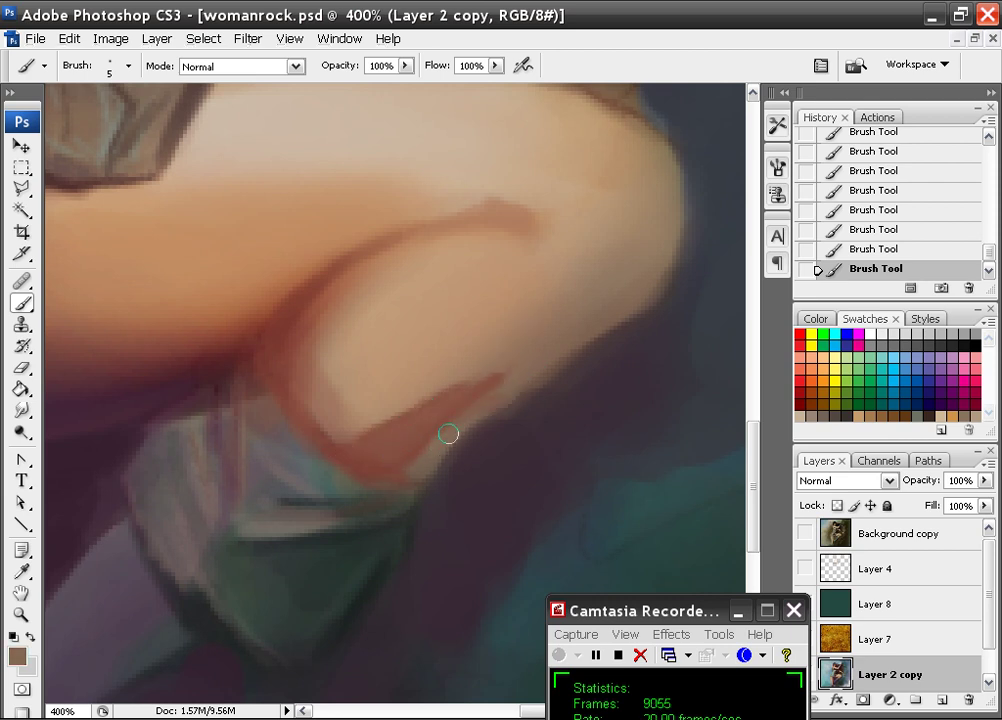
- Define the outer contour of the calf and knee by painting sampled dark purple along the adjoining background
left_click(530, 416, "alt")
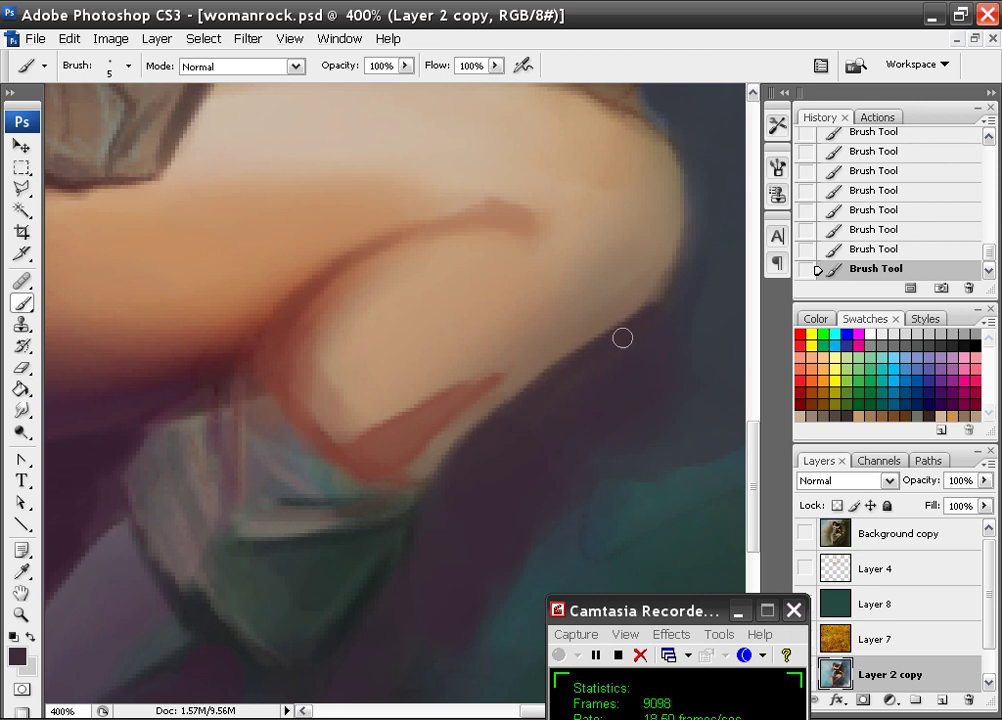
left_click_drag(683, 260, 665, 113)
left_click_drag(508, 363, 514, 398)
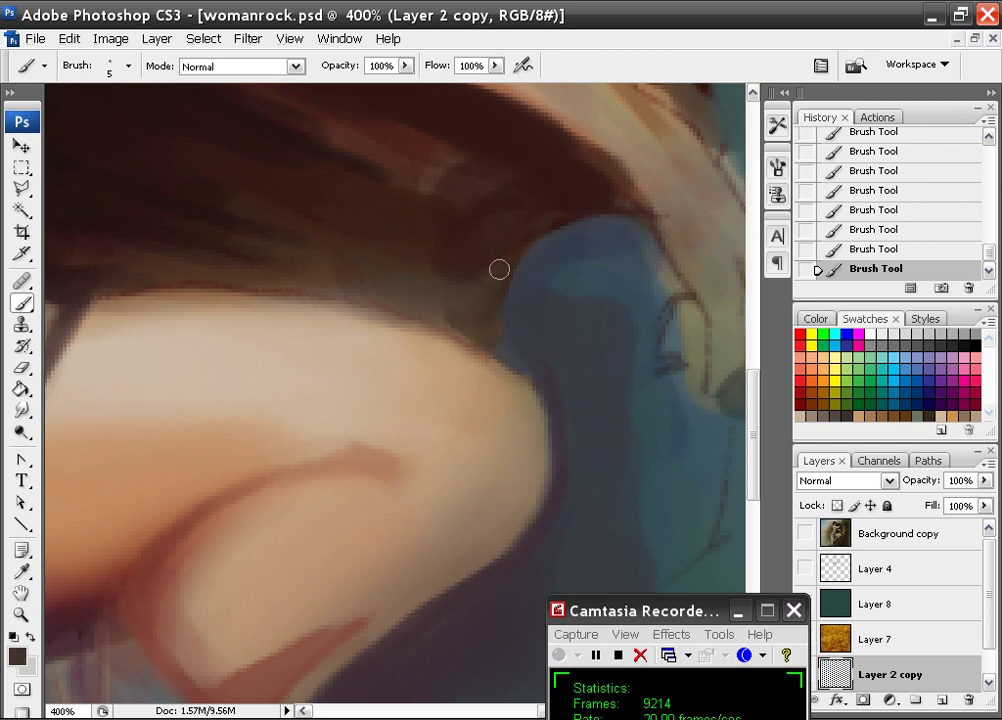
- Paint sampled dark brown over the drapery directly above the thigh to sharpen the thigh's upper contour
mouse_move(470, 331)
left_mouse_down()
mouse_move(425, 298)
mouse_move(456, 335)
mouse_move(357, 291)
left_mouse_up()
left_click_drag(112, 293, 219, 268)
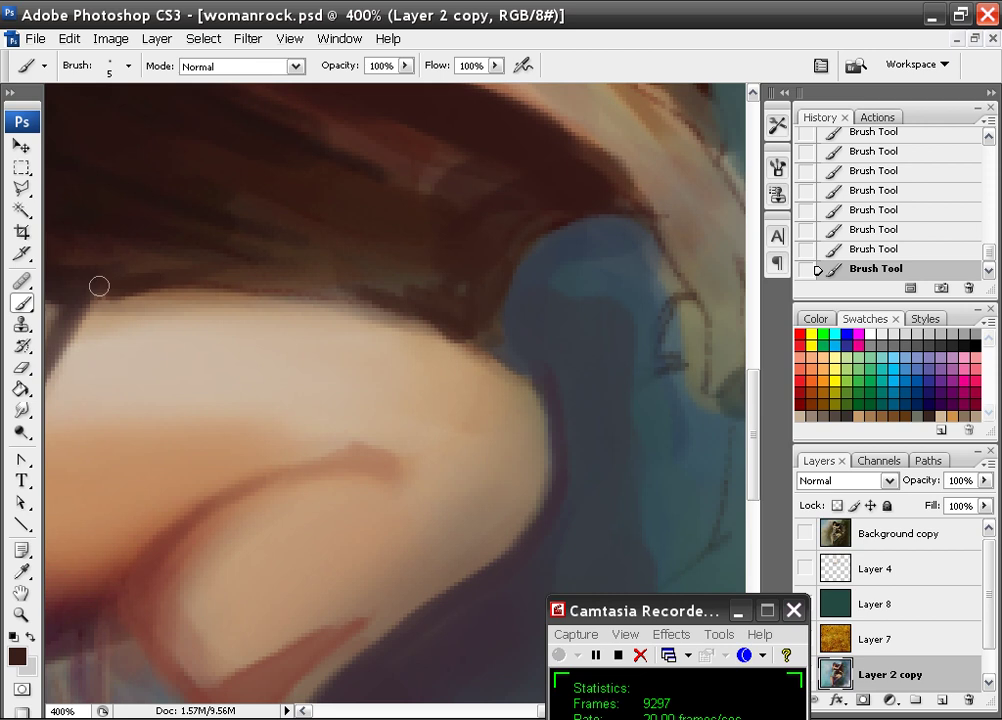
mouse_move(98, 290)
left_mouse_down()
mouse_move(275, 268)
mouse_move(246, 280)
mouse_move(183, 268)
mouse_move(434, 313)
mouse_move(282, 255)
mouse_move(452, 291)
mouse_move(345, 255)
left_mouse_up()
key("space")
mouse_move(372, 164)
left_mouse_down()
mouse_move(505, 355)
mouse_move(416, 143)
left_mouse_up()
key("space")
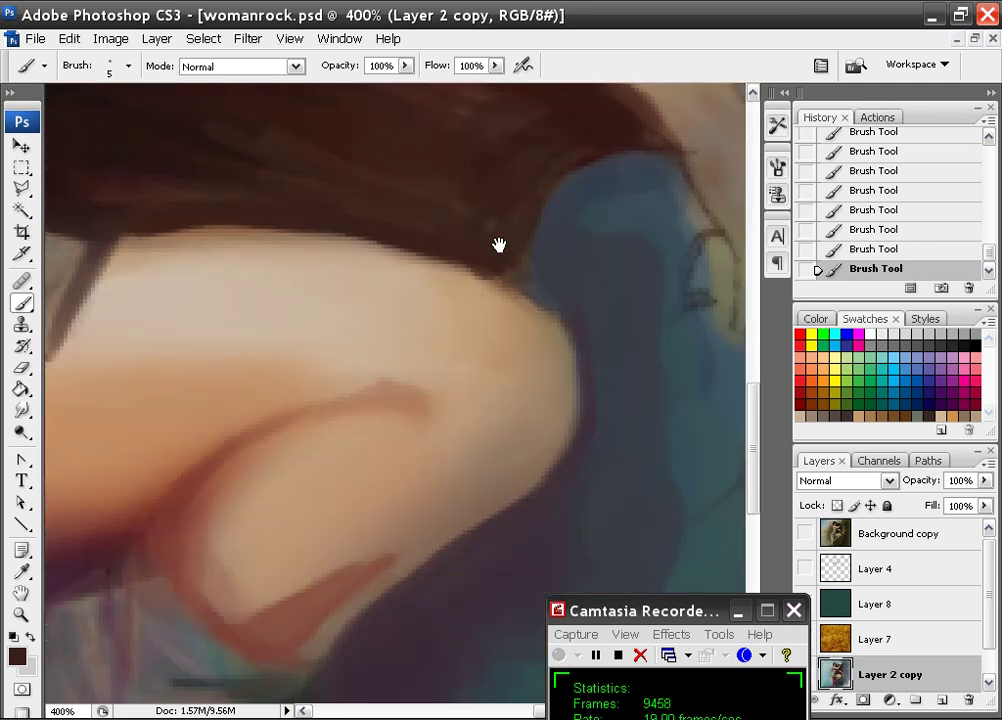
- Cover the upper edge of the thigh near the skirt with a sampled tan flesh tone
left_click_drag(441, 192, 538, 182)
left_click(268, 224, "alt")
left_click_drag(240, 228, 334, 229)
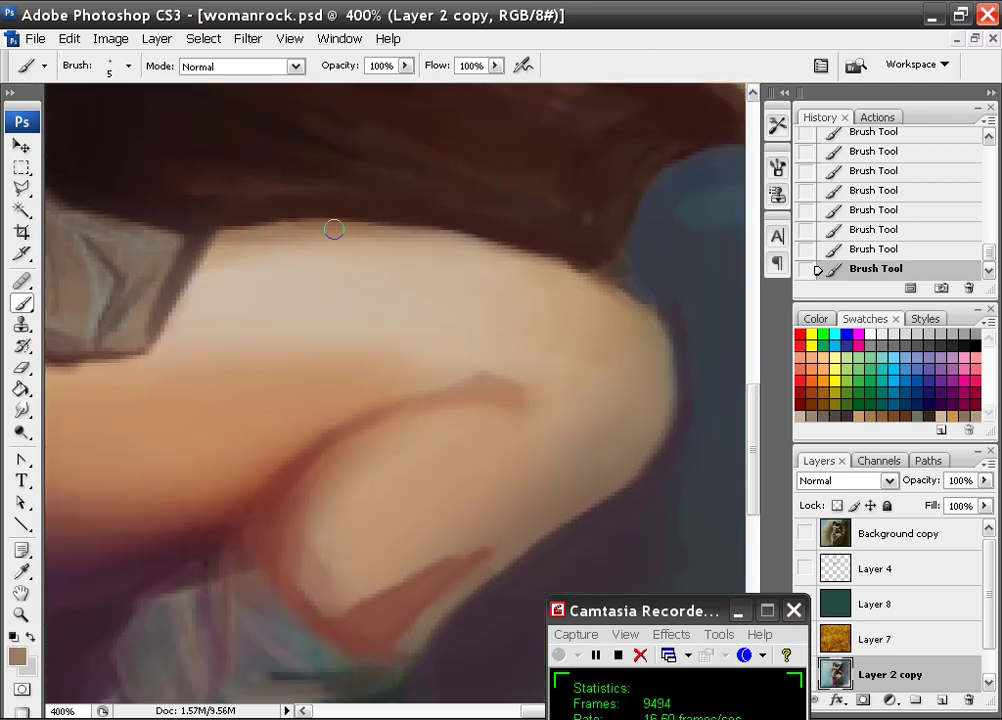
- Refine the background edge between the dark drapery and the top of the knee with sampled dark grey
left_click_drag(601, 363, 466, 298)
left_click(480, 202, "alt")
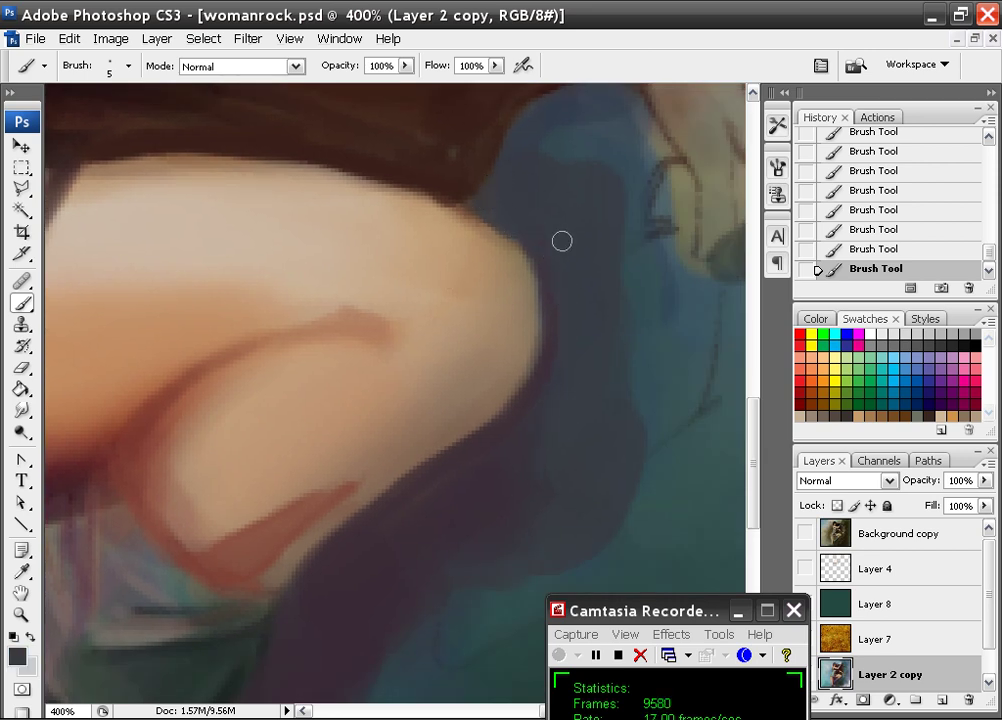
left_click_drag(434, 233, 546, 258)
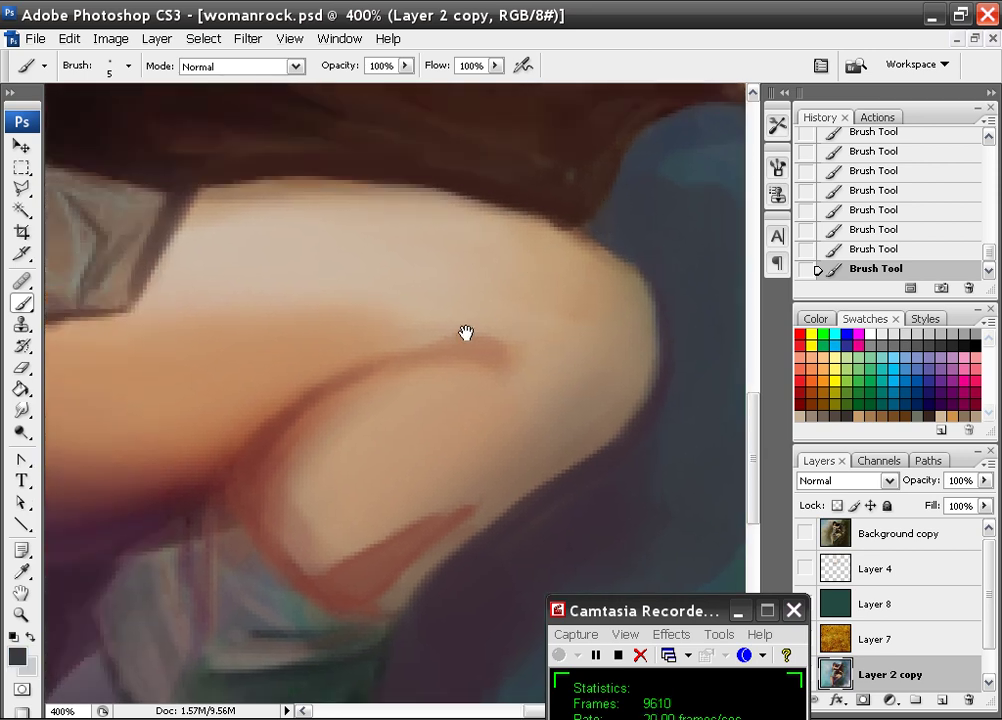
- Toggle the Background copy layer to compare the painted knee fold and calf shading with the reference
mouse_move(465, 332)
left_mouse_down()
mouse_move(578, 317)
mouse_move(488, 242)
left_mouse_up()
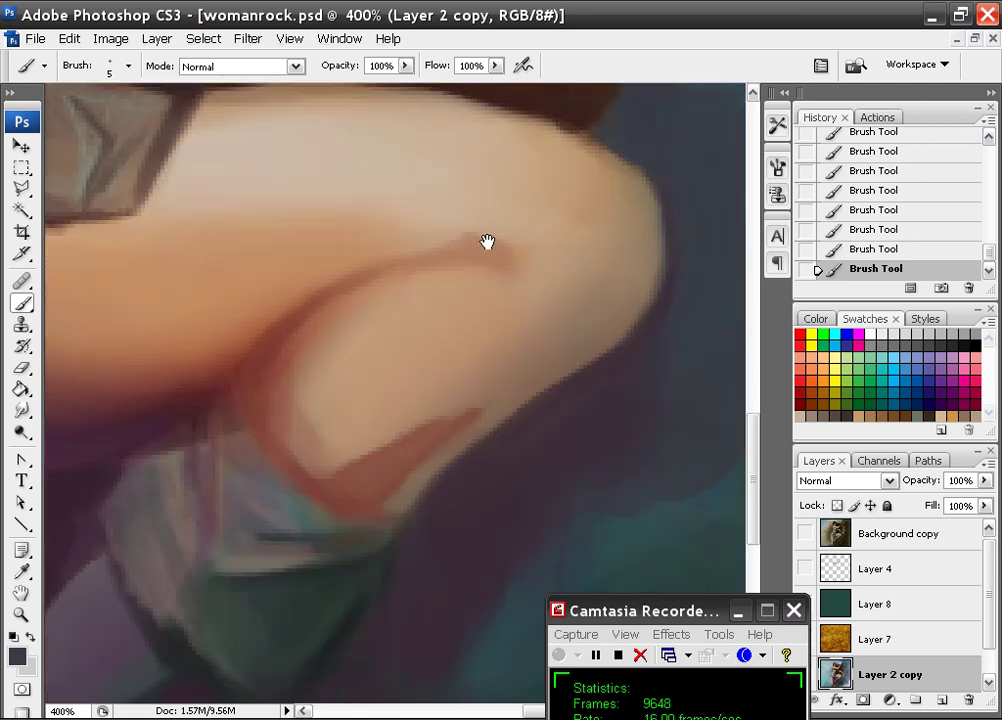
left_click(805, 537)
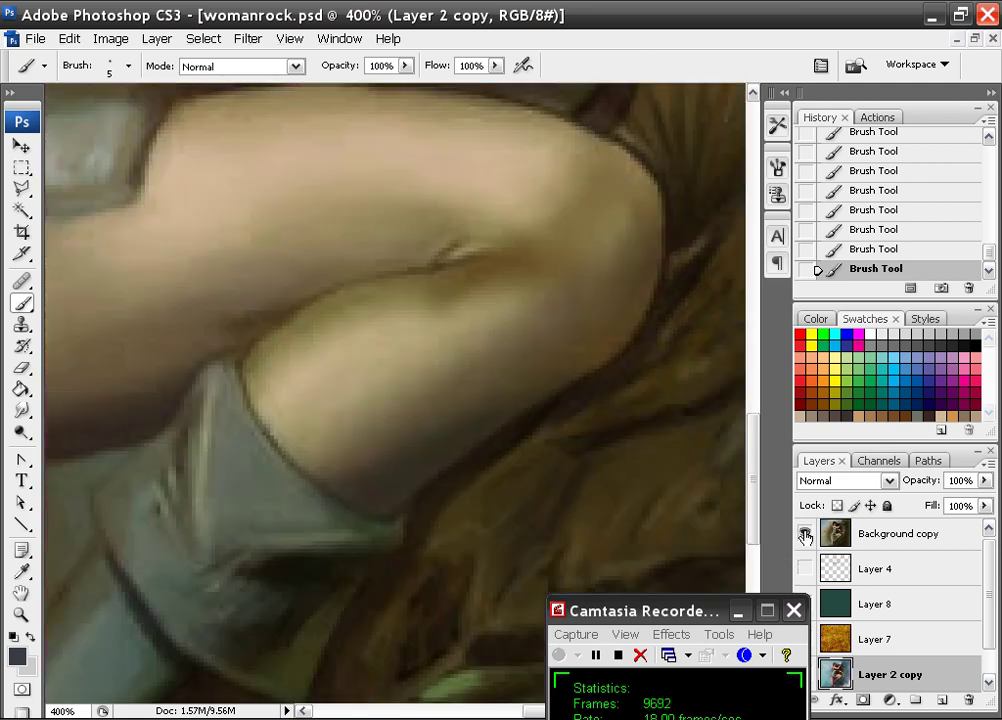
left_click(804, 533)
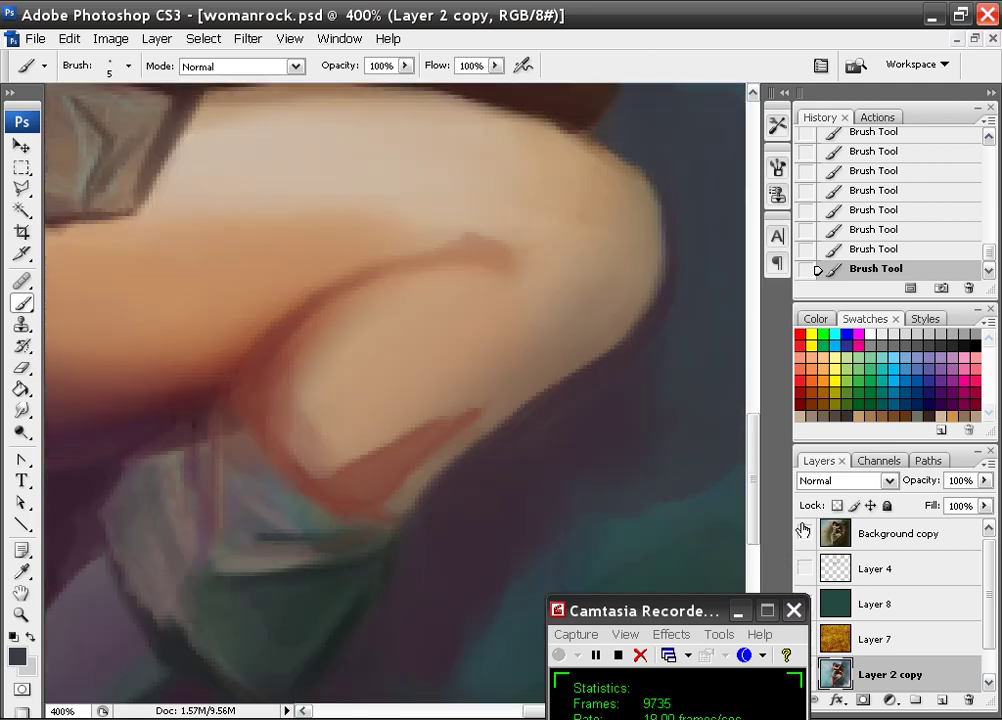
left_click(804, 530)
left_click(804, 531)
- Extend the knee crease into the underside of the thigh with sampled reddish brown and edge it with a light flesh tone
left_click_drag(501, 360, 599, 376)
left_click(472, 344, "alt")
left_click_drag(454, 341, 312, 381)
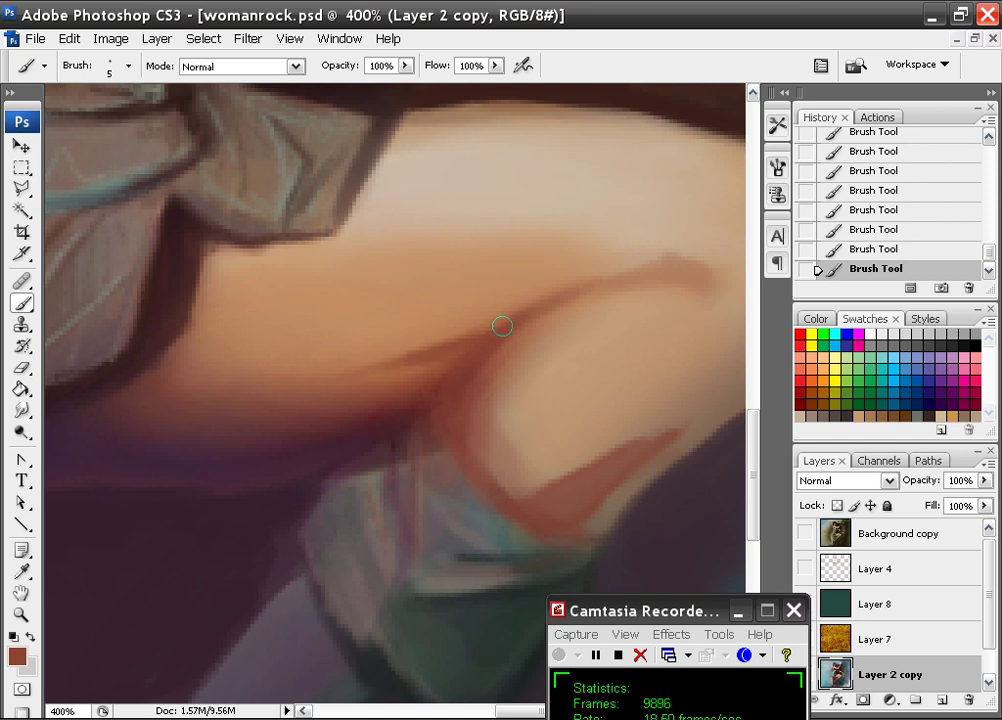
left_click(525, 268, "alt")
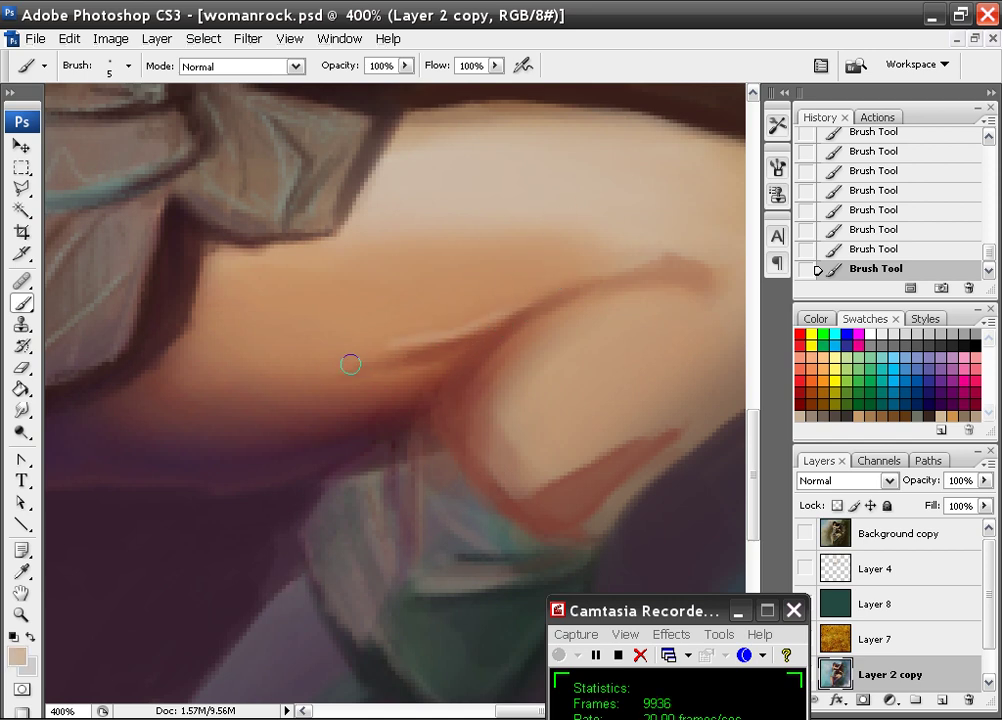
- Enlarge the brush to 9 px and paint a sampled flesh tone over the upper edge of the extended crease
right_click(426, 274)
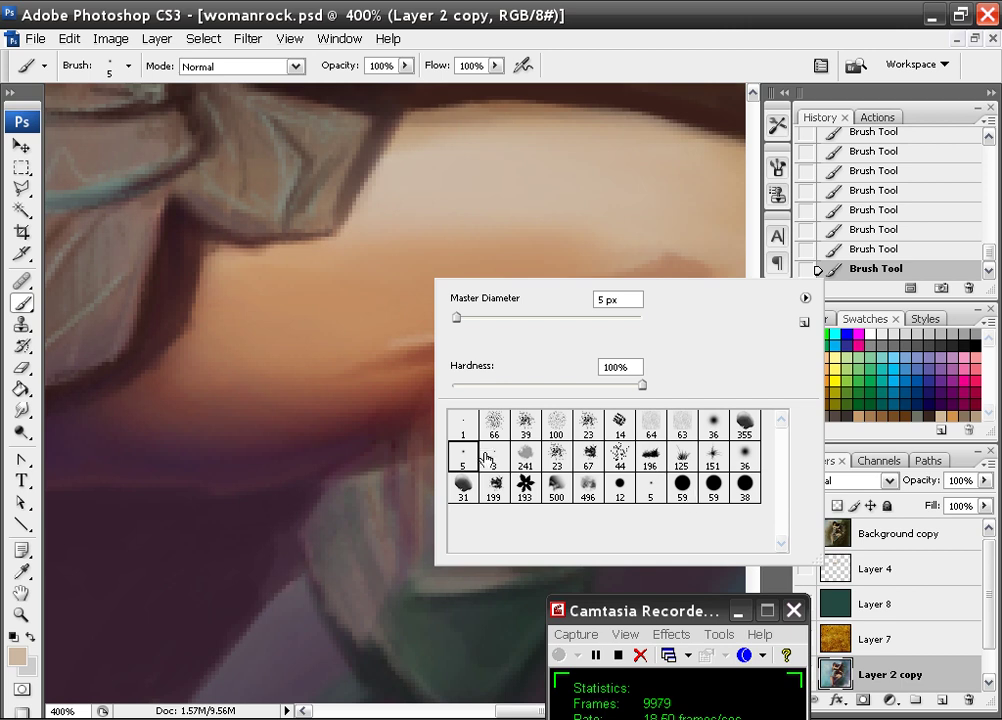
left_click(473, 318)
left_click(459, 318)
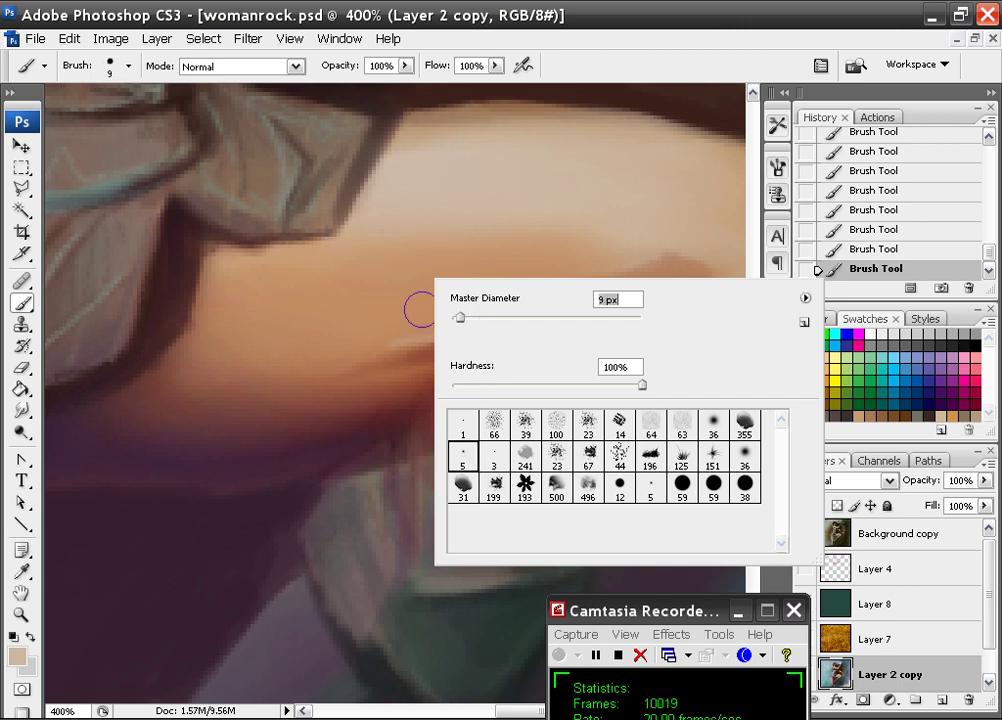
left_click(397, 315)
left_click(506, 308, "alt")
left_click_drag(533, 289, 391, 340)
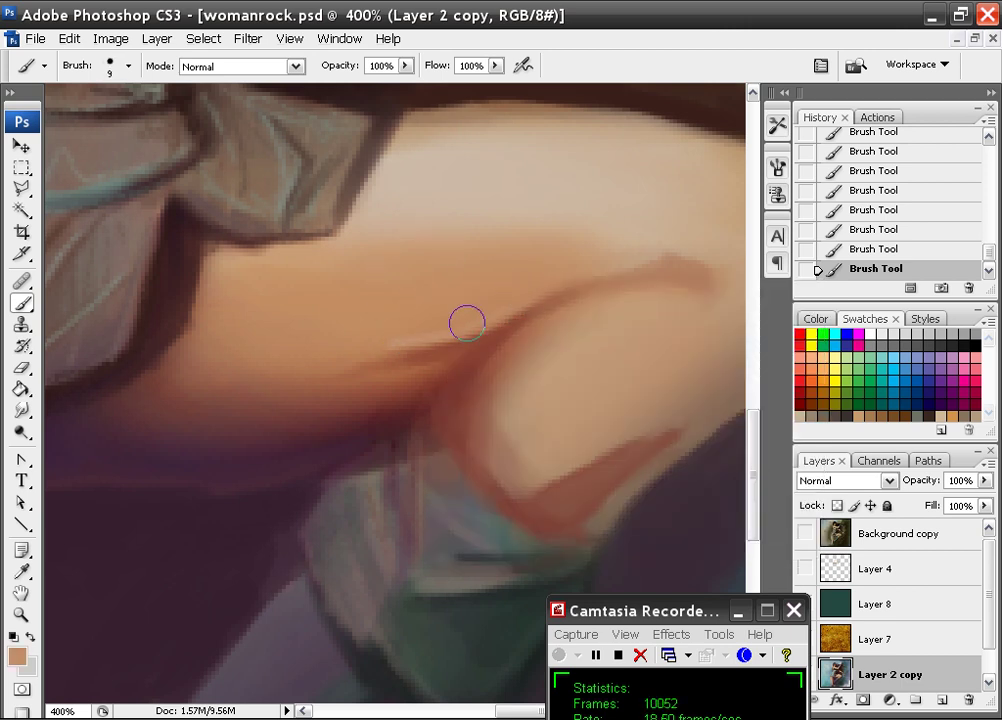
- Build up the crease shadow under the thigh with sampled browns and touch up its edge with a lighter flesh tone
left_click(378, 373, "alt")
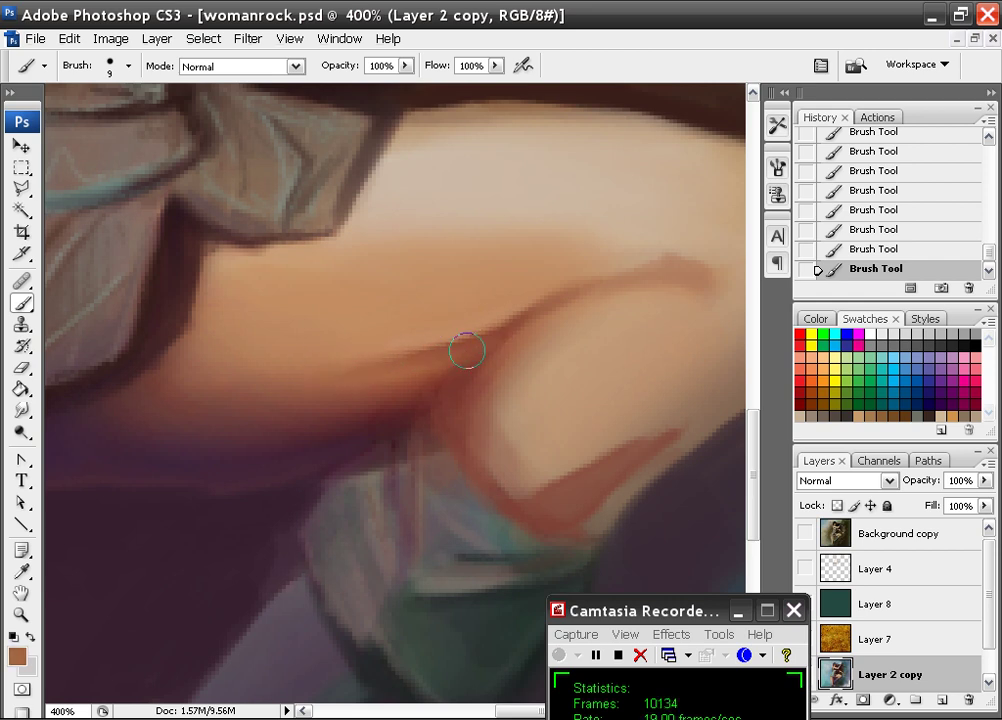
left_click(438, 386, "alt")
mouse_move(455, 339)
left_mouse_down()
mouse_move(512, 318)
mouse_move(370, 366)
left_mouse_up()
left_click(530, 282, "alt")
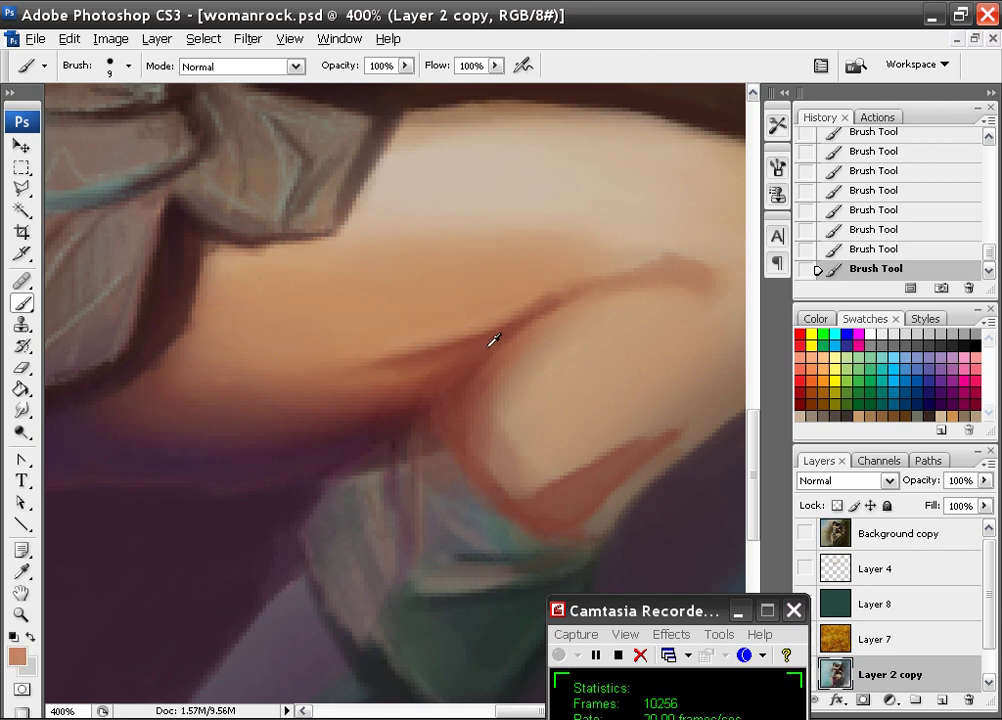
- Switch to the soft 36 px brush reduced to 20 px, blend the crease shadow into the thigh, and undo the last stroke
right_click(429, 336)
left_click(725, 484)
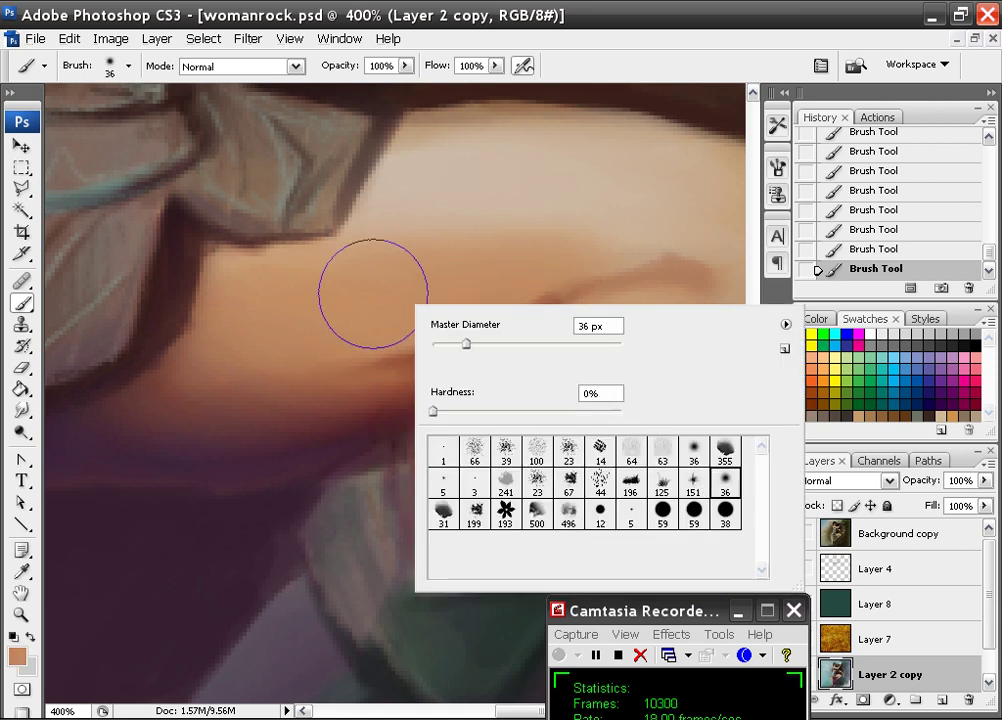
left_click(449, 343)
left_click(335, 344)
mouse_move(358, 365)
left_mouse_down()
mouse_move(519, 324)
mouse_move(516, 310)
mouse_move(470, 335)
left_mouse_up()
key("ctrl+z")
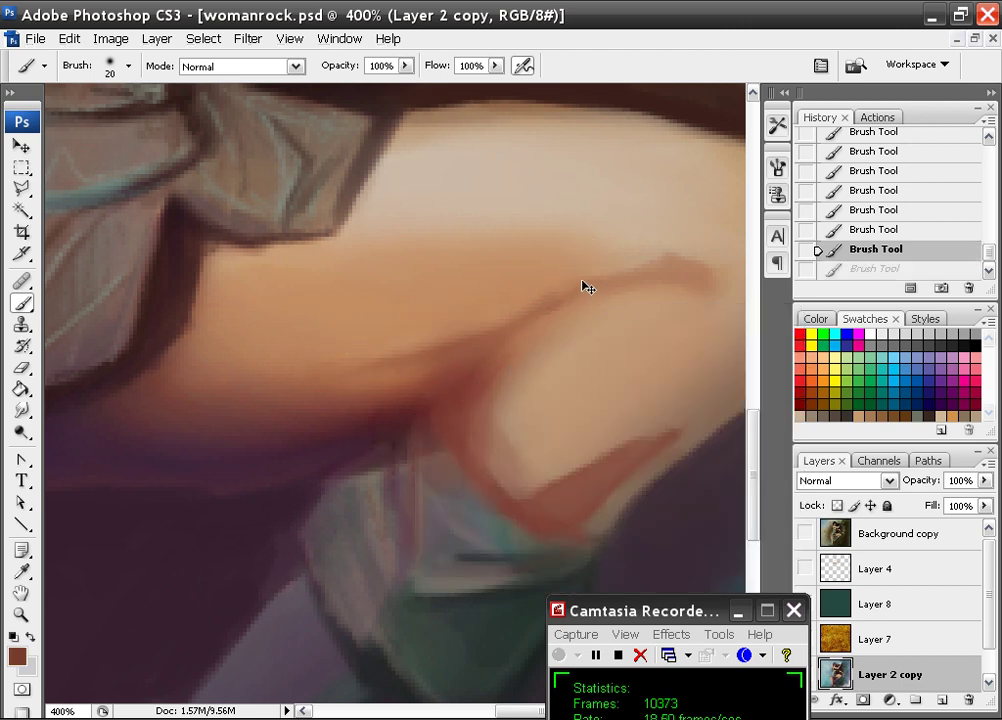
- Reduce the soft brush to 10 px and smooth the crease shadow into the thigh with sampled browns and flesh tones
right_click(451, 298)
mouse_move(496, 334)
left_mouse_down()
mouse_move(486, 334)
mouse_move(512, 329)
left_mouse_up()
left_click(380, 417, "alt")
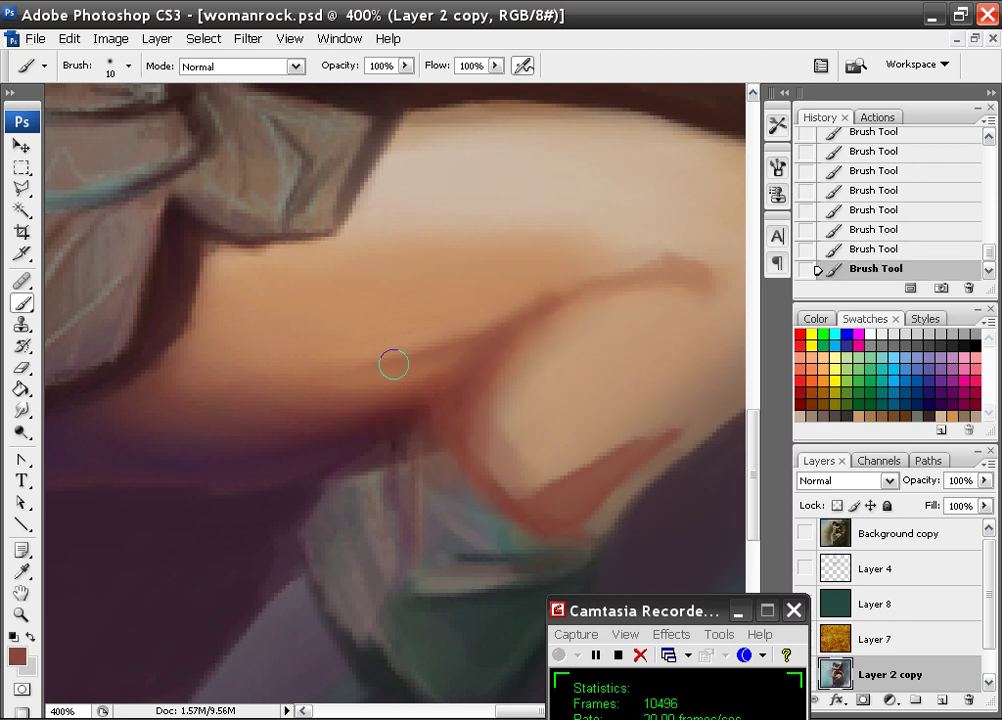
left_click(406, 343, "alt")
left_click(418, 365, "alt")
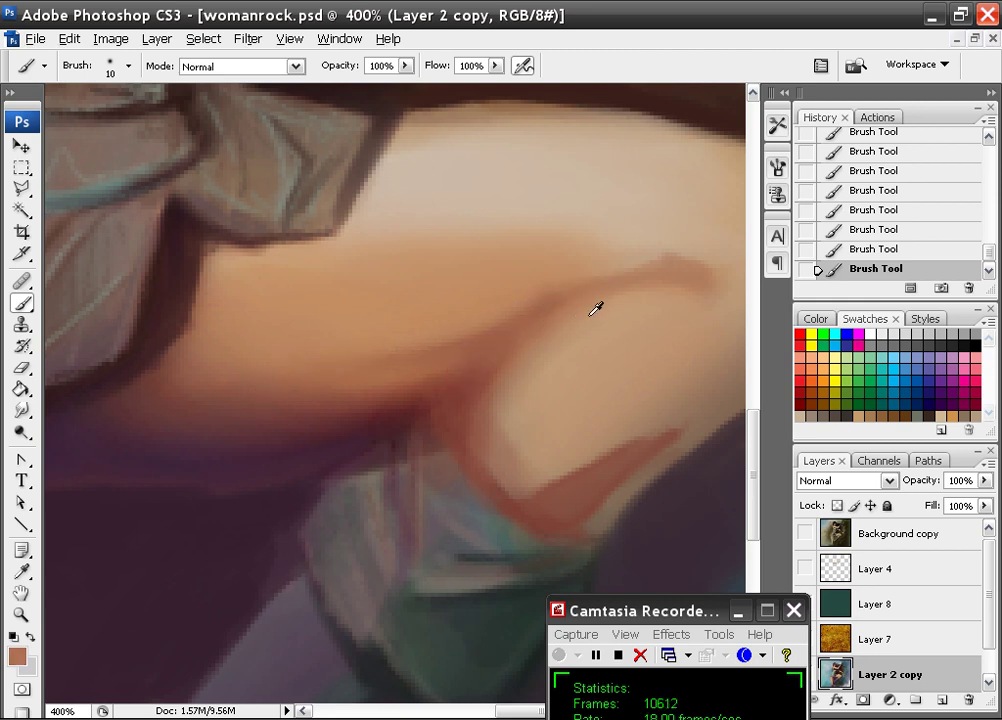
left_click(568, 331, "alt")
left_click_drag(525, 346, 490, 446)
key("ctrl+z")
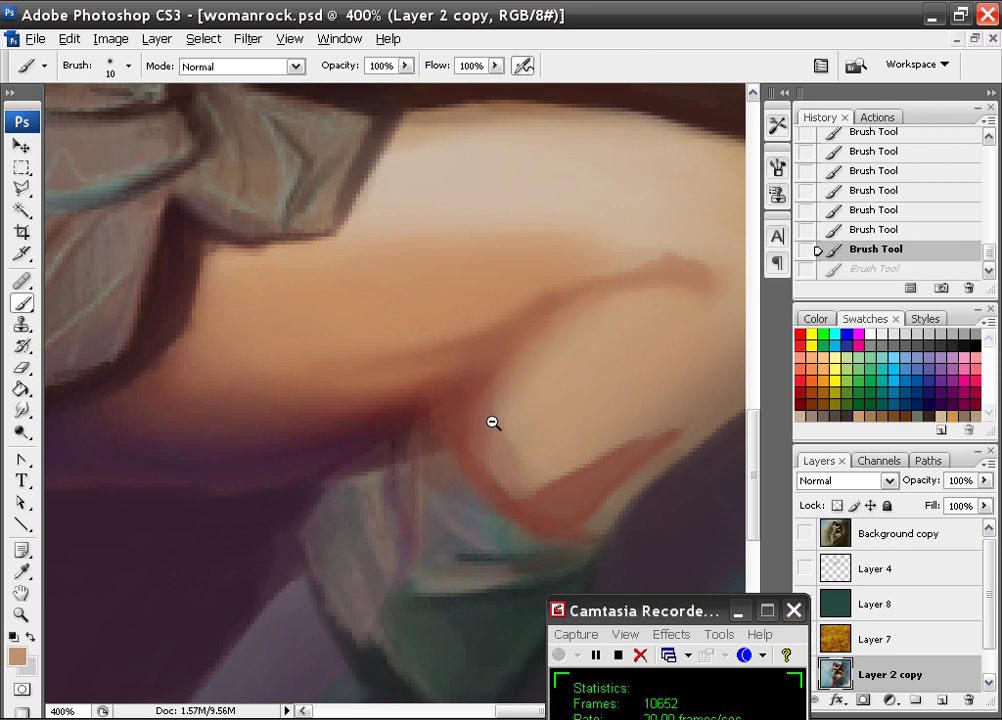
- Paint a soft reddish-brown shadow down the inner edge of the raised calf below the knee crease
left_click(481, 388, "alt")
left_click_drag(481, 388, 484, 460)
left_click_drag(575, 322, 400, 394)
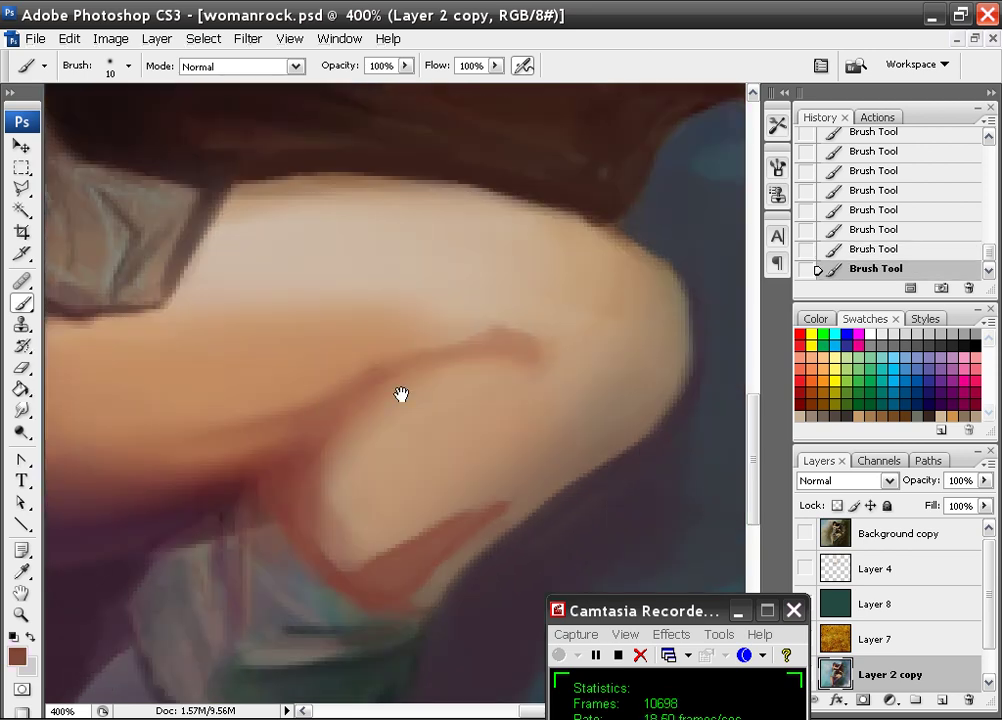
- Blend the reddish shadow above the boot cuff into the calf with sampled browns and flesh tones
key("ctrl+minus")
key("ctrl+minus")
key("ctrl+minus")
key("ctrl+plus")
key("ctrl+plus")
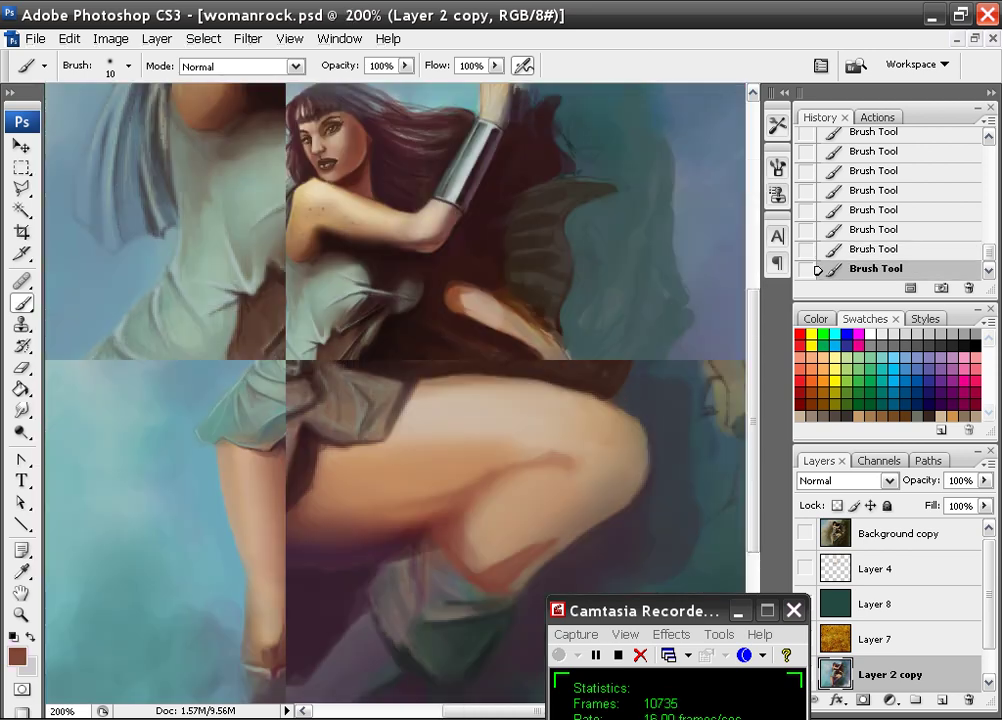
left_click_drag(568, 459, 305, 167)
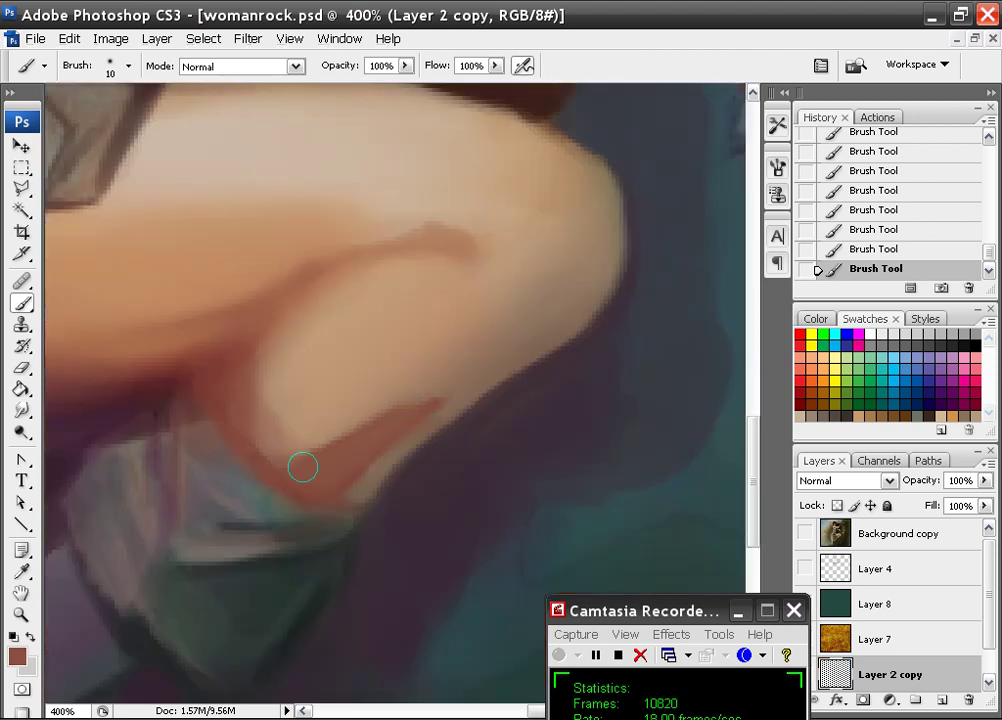
left_click(382, 394, "alt")
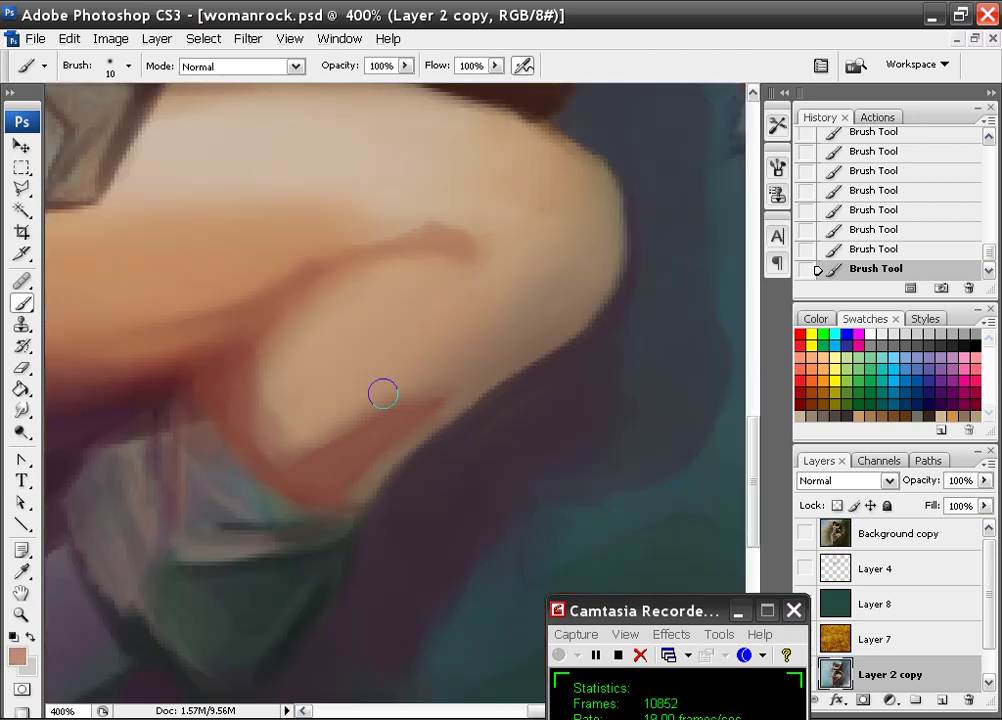
left_click_drag(358, 419, 470, 375)
left_click(346, 457, "alt")
left_click(499, 350, "alt")
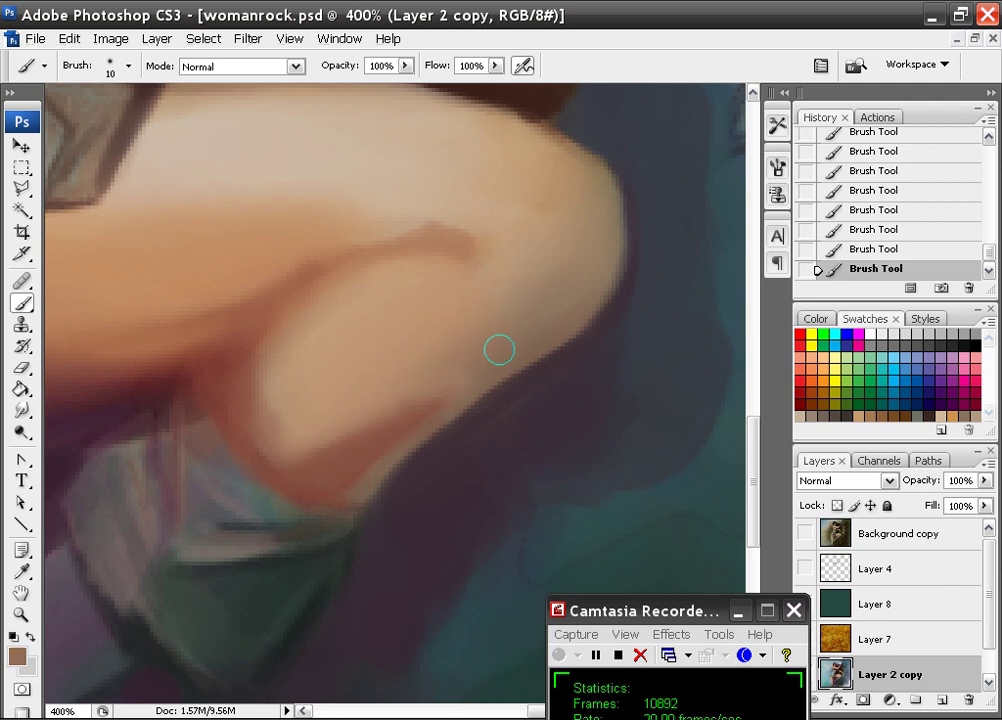
left_click(396, 390, "alt")
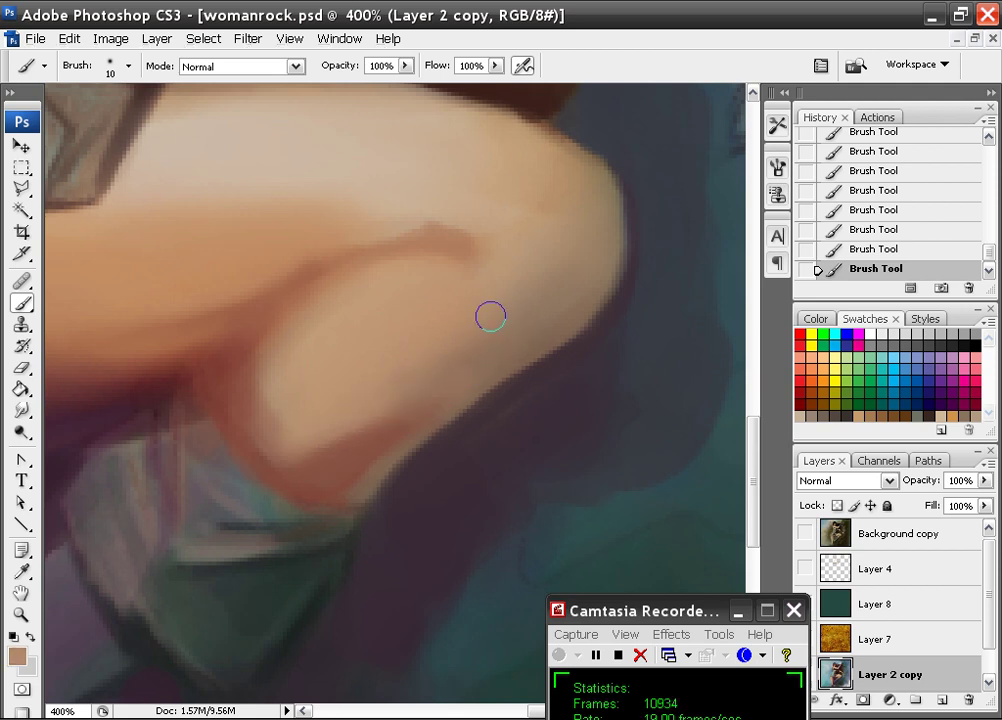
- Touch up the reddish shadow at the calf's inner edge with sampled browns and compare the leg with the Background copy reference
left_click(356, 456, "alt")
mouse_move(272, 456)
left_mouse_down()
mouse_move(321, 495)
mouse_move(257, 444)
left_mouse_up()
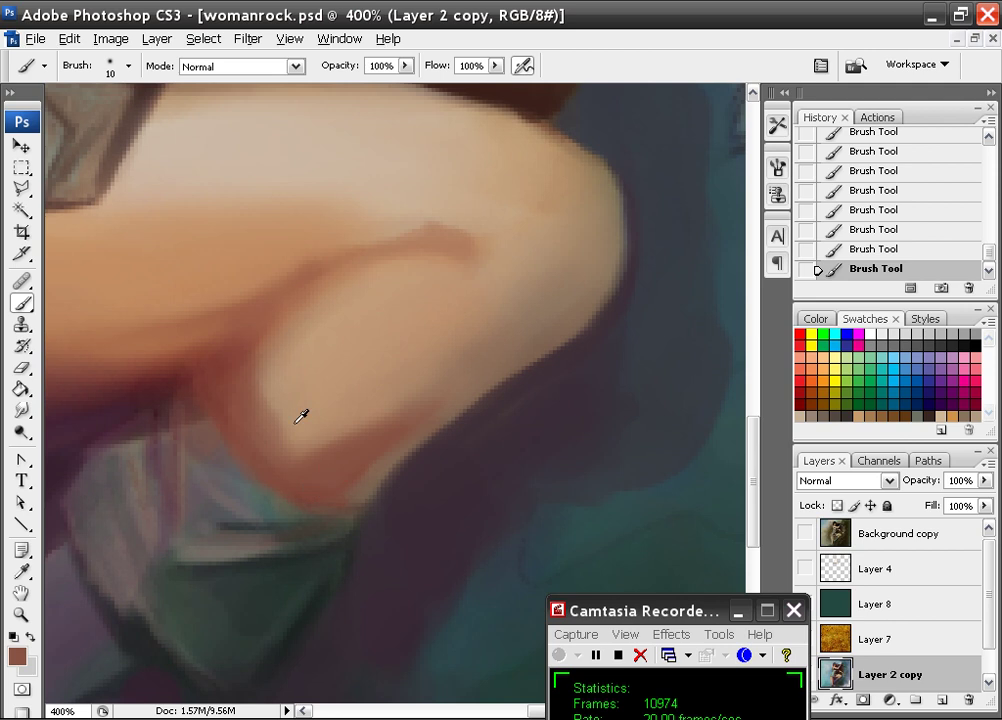
left_click(295, 426, "alt")
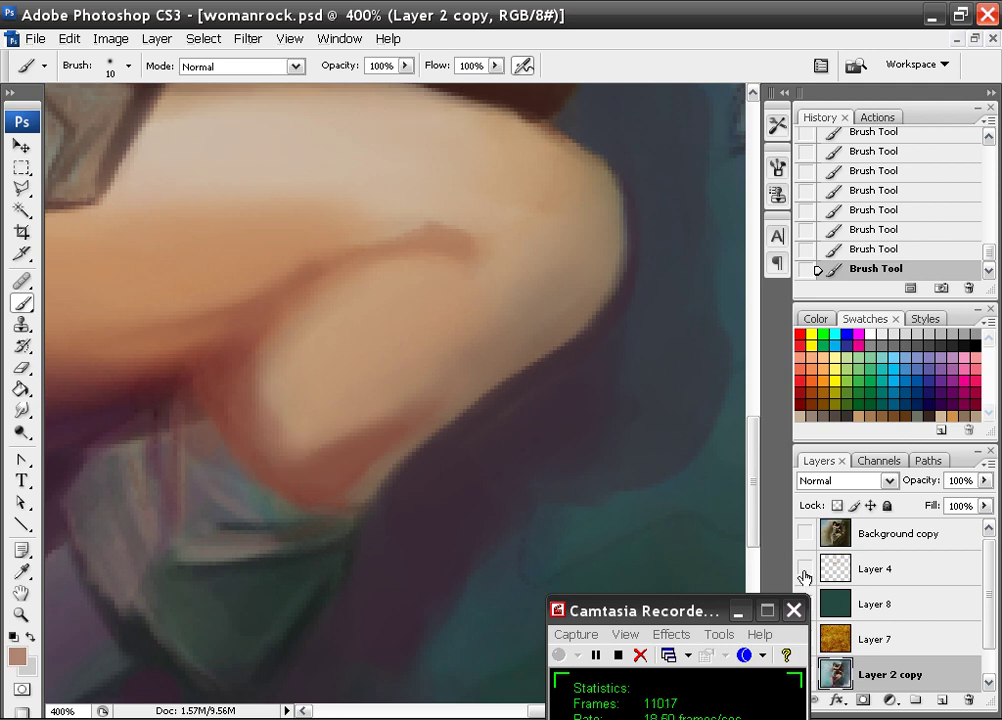
left_click(804, 538)
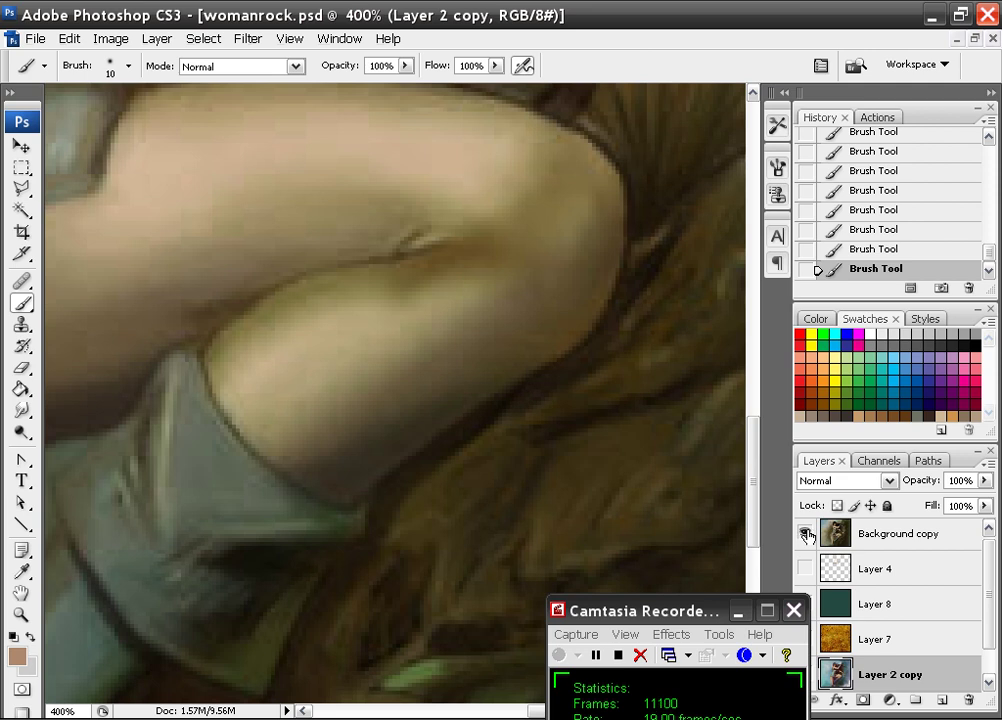
left_click(805, 537)
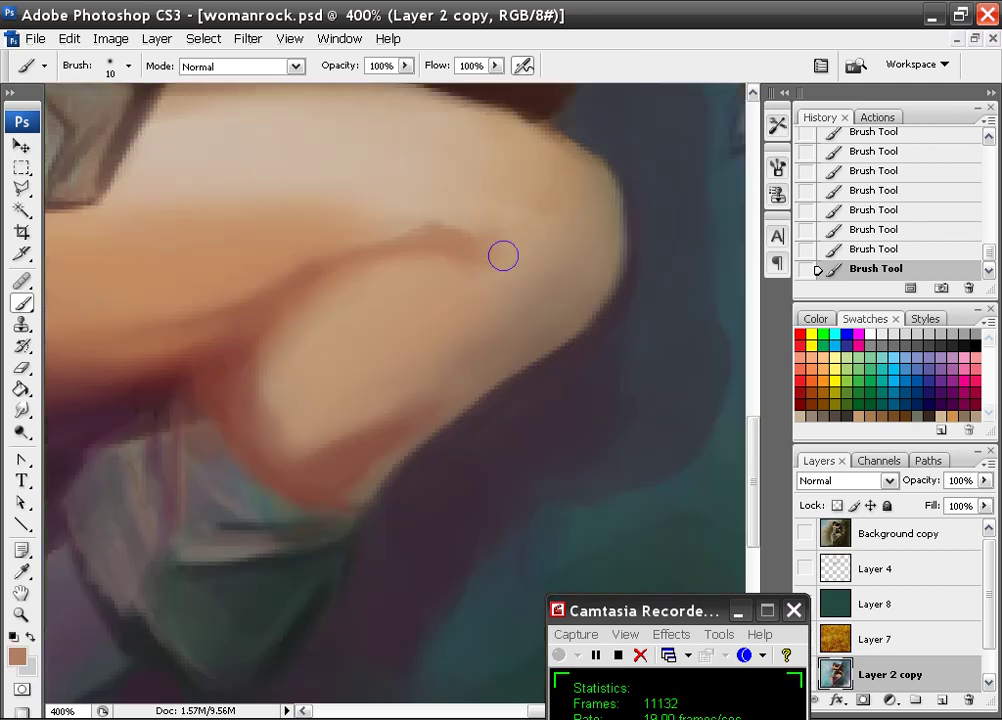
- Lower the brush opacity to 67%, extend warm brown shading from the crease across the knee, and soften the knee's outer edge
left_click_drag(405, 65, 385, 100)
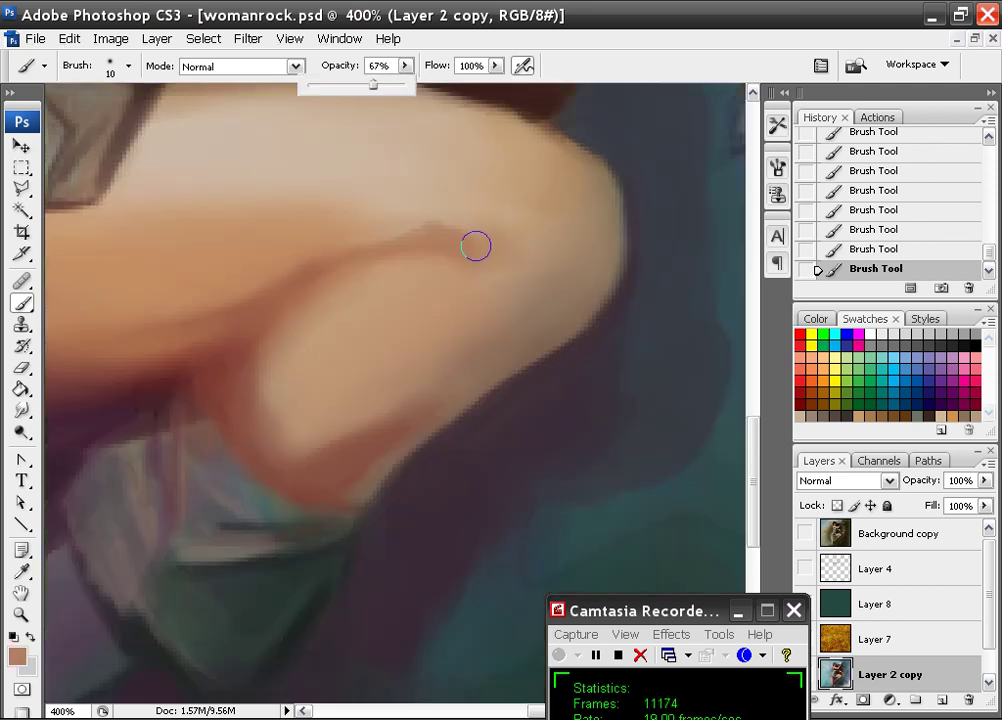
mouse_move(475, 246)
left_mouse_down()
mouse_move(497, 260)
mouse_move(492, 251)
left_mouse_up()
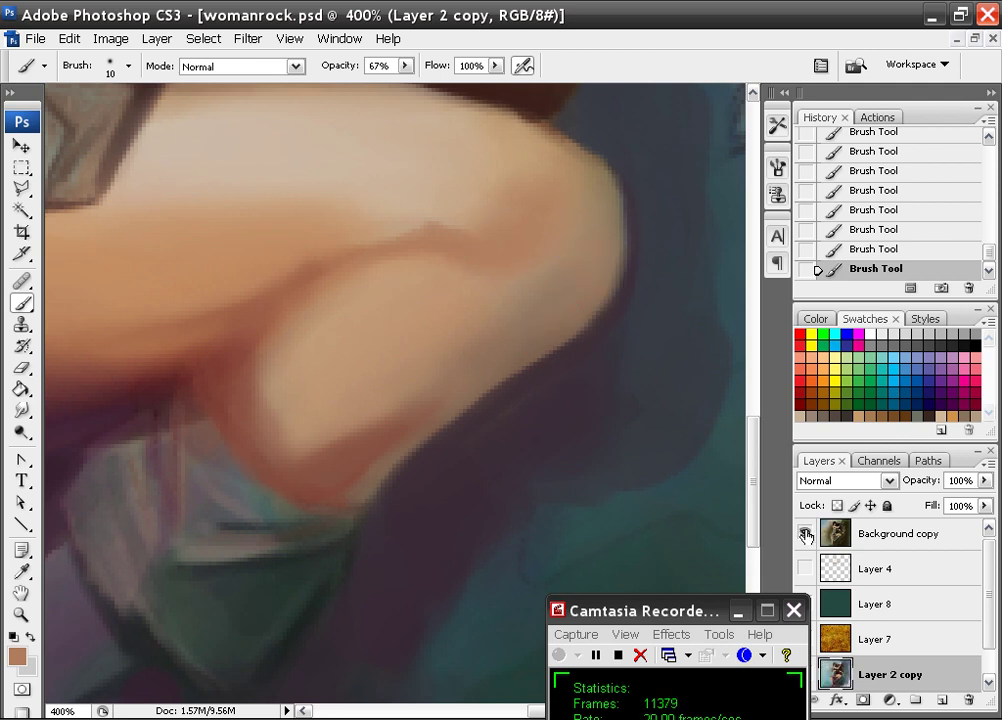
left_click(805, 535)
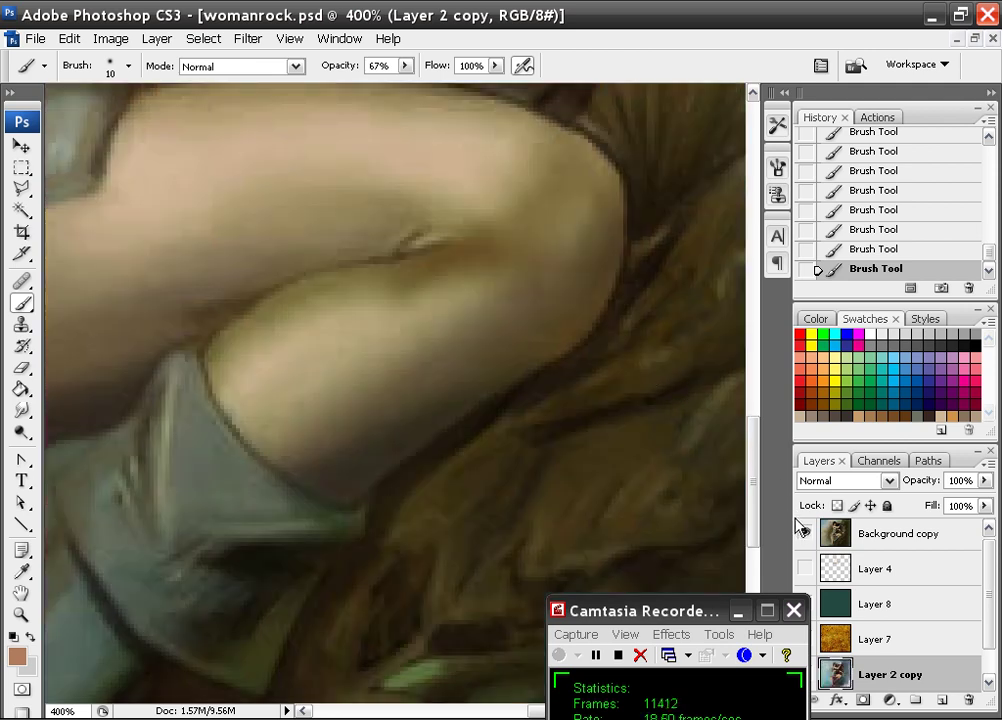
left_click(805, 533)
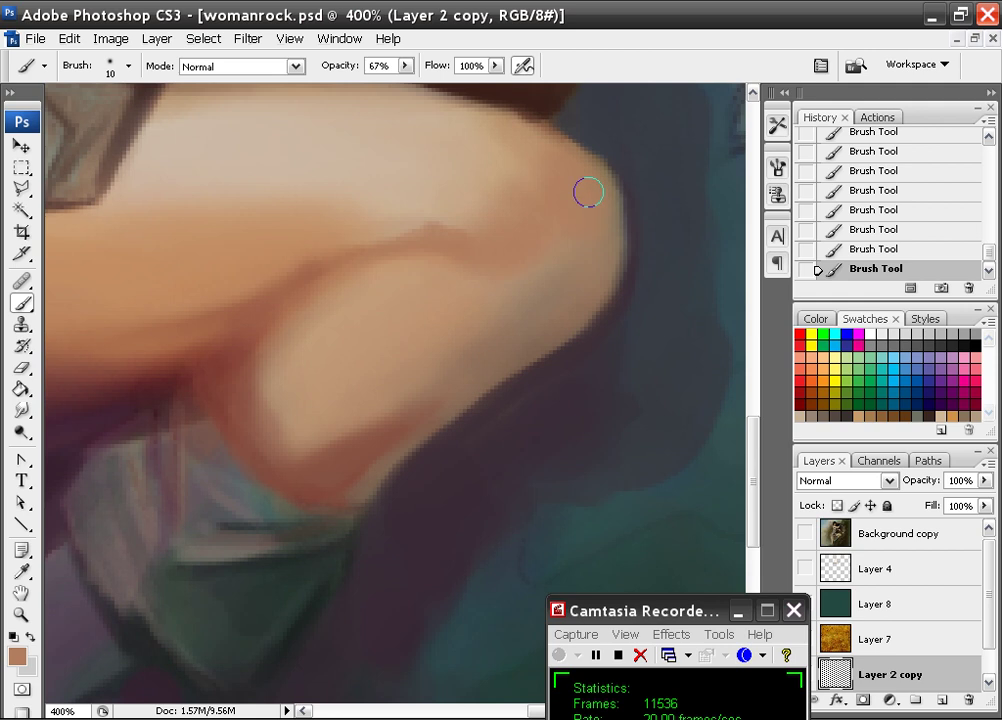
left_click(655, 183, "alt")
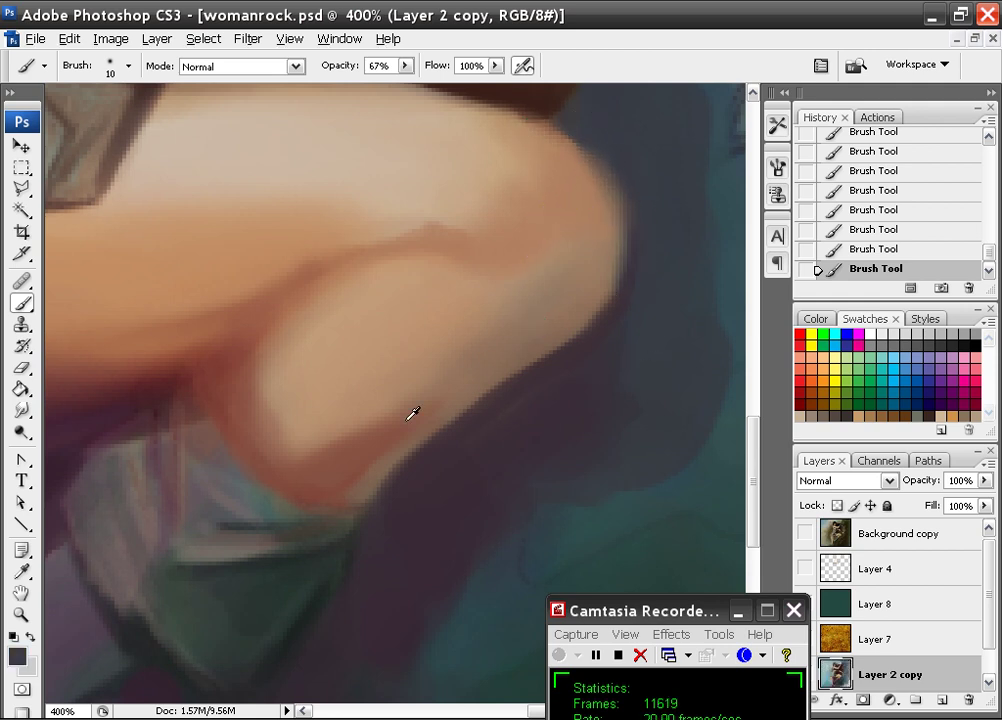
- Soften the reddish shadow above the boot cuff with sampled tan and brown tones, checking the calf against the Background copy reference
left_click(487, 373, "alt")
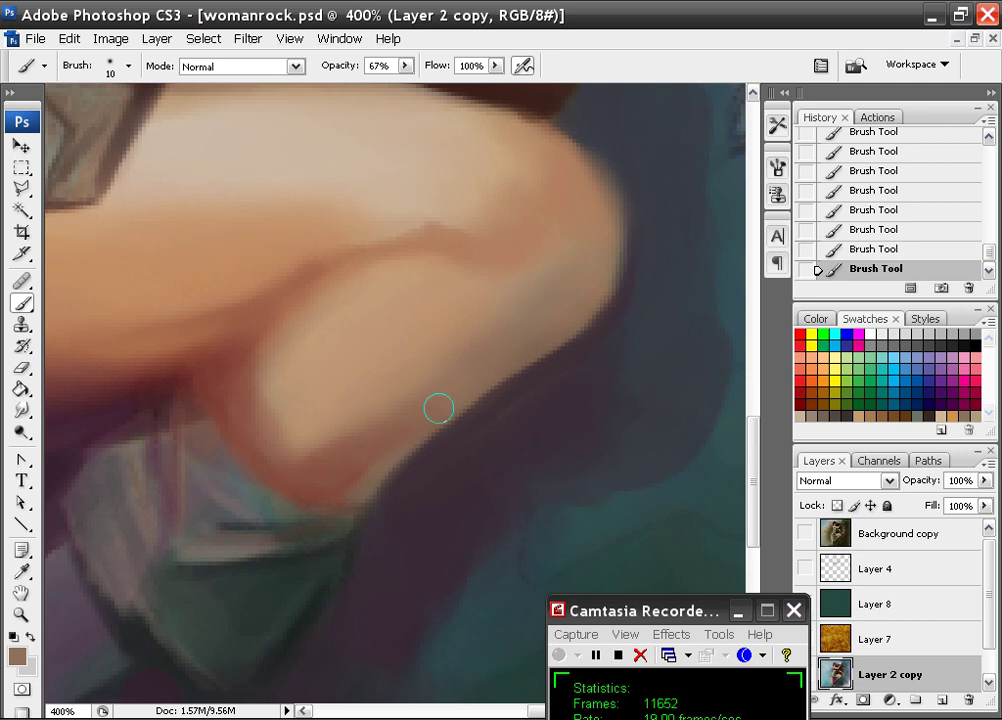
left_click(352, 462, "alt")
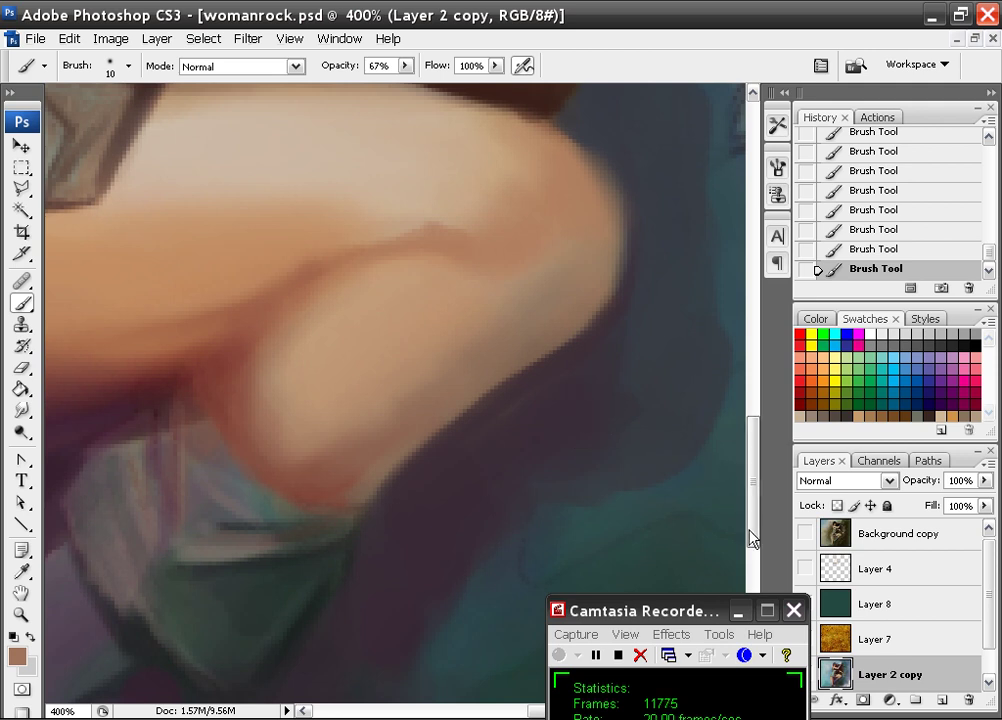
left_click(805, 534)
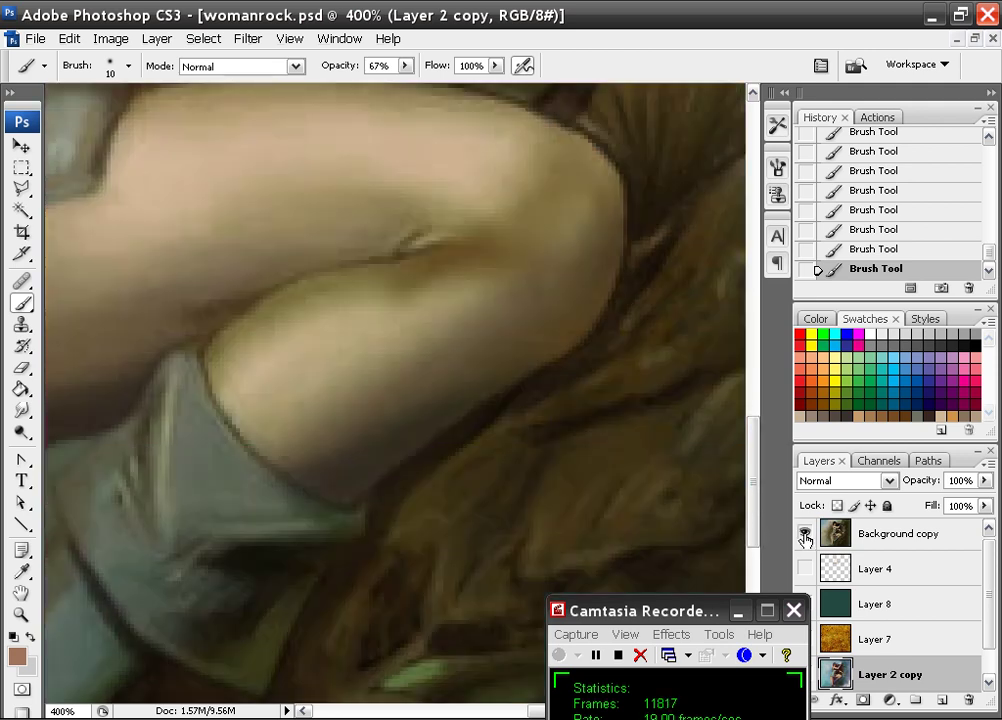
left_click(805, 538)
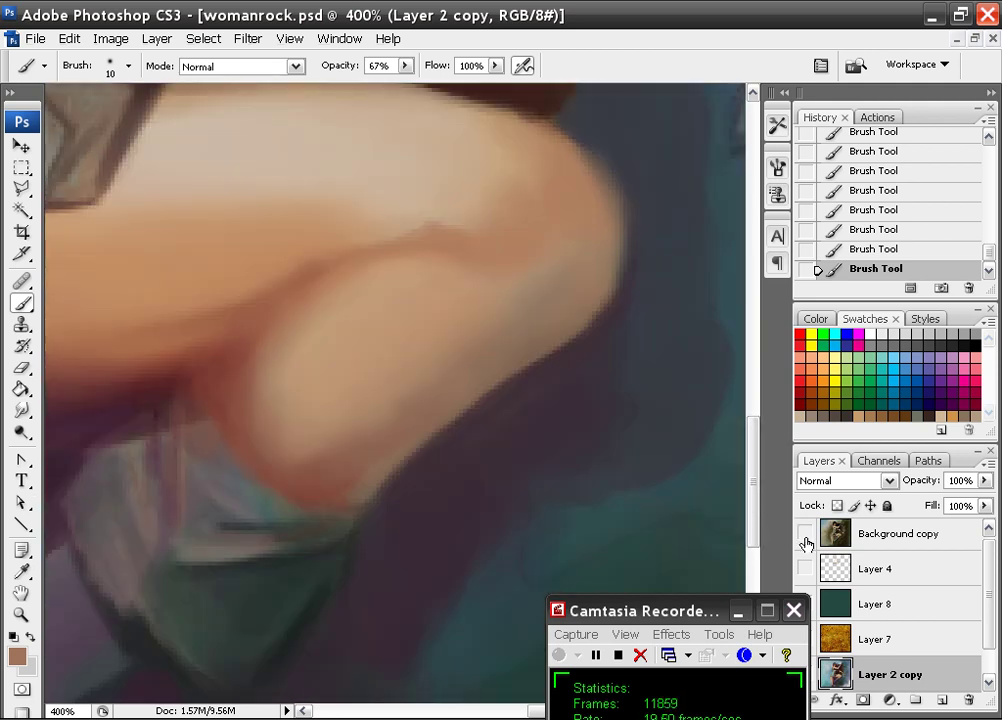